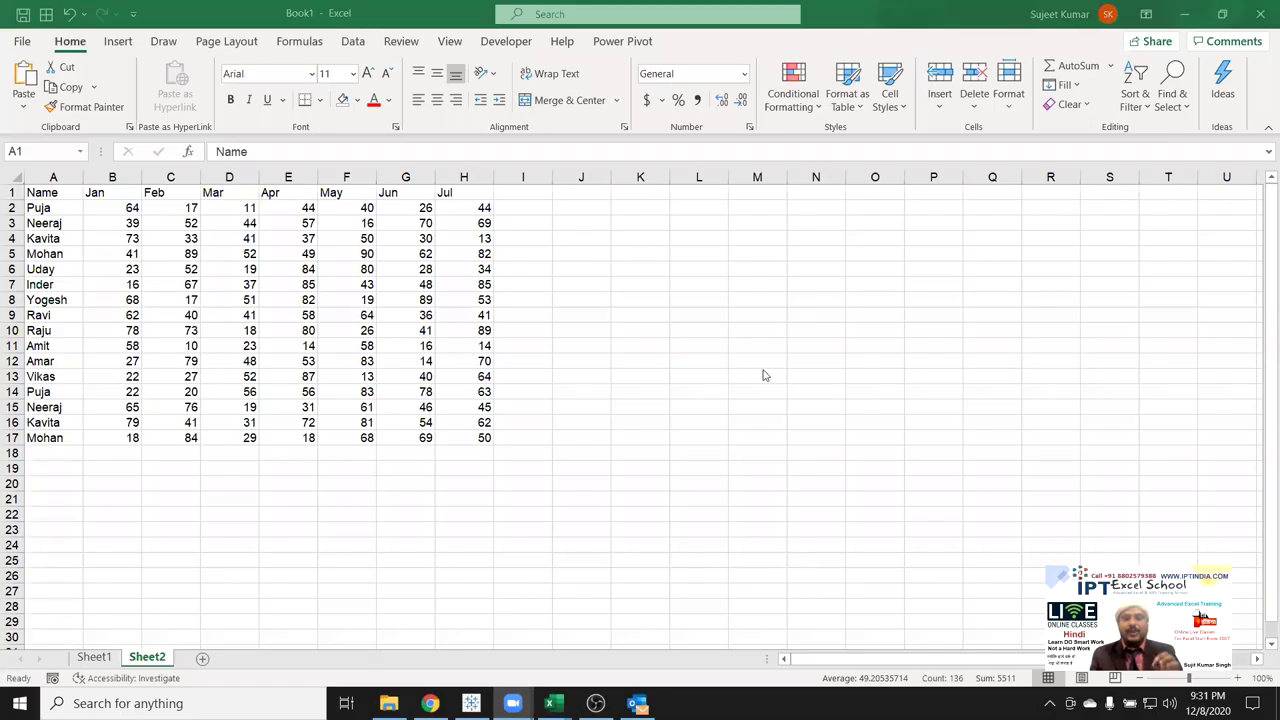
Save the blank workbook as macro-enabled Expi.xlsm in Downloads and show the Developer tab.
{"action": "key", "text": "ctrl+a"}
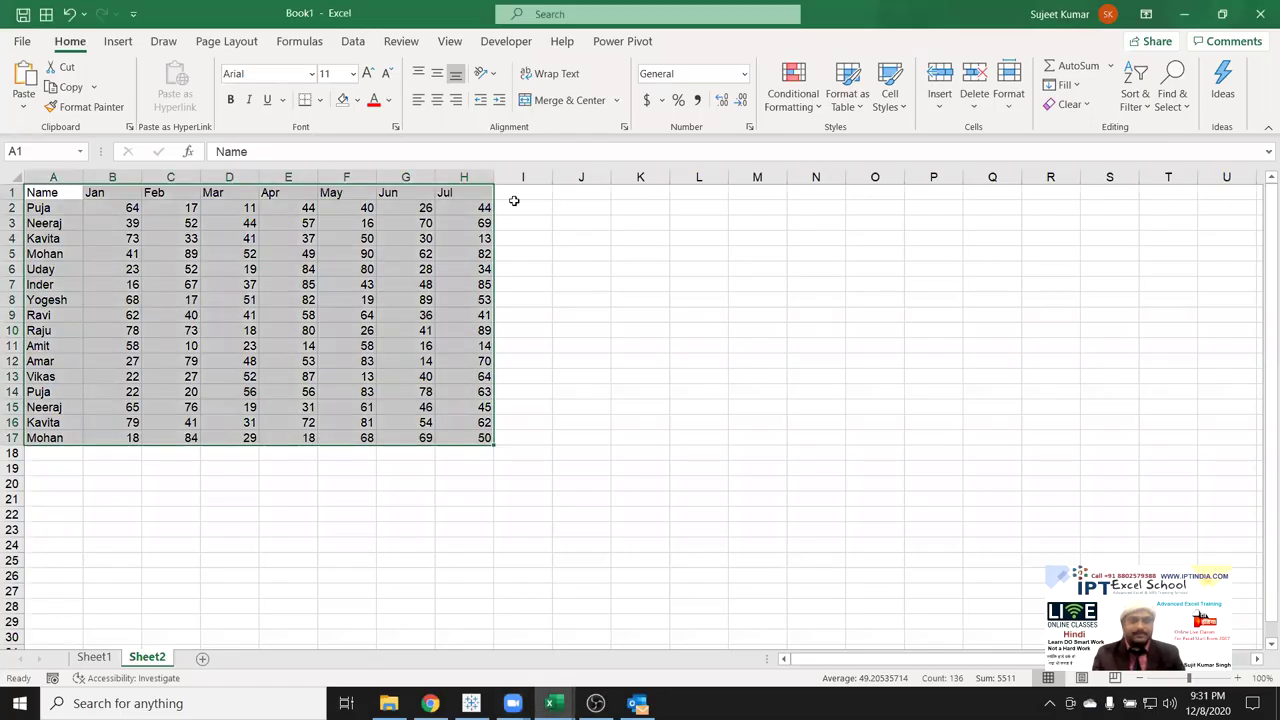
{"action": "left_click", "coordinate": [513, 253]}
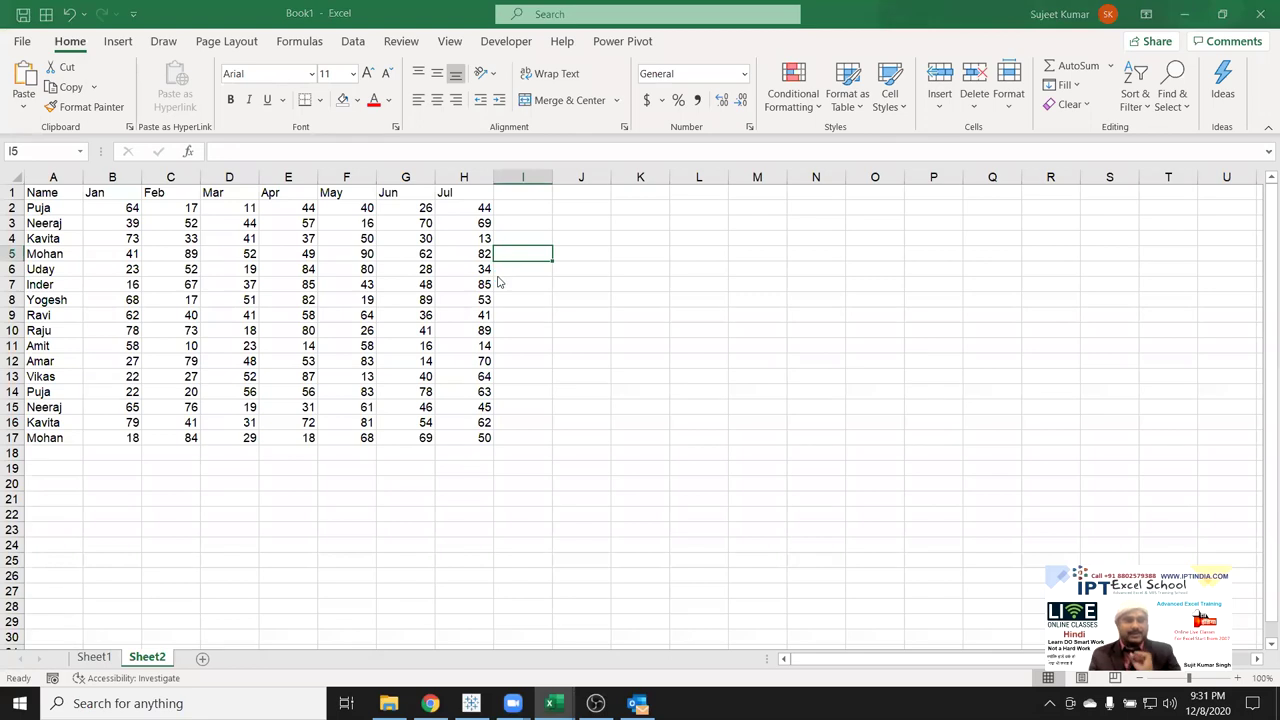
{"action": "key", "text": "ctrl+s"}
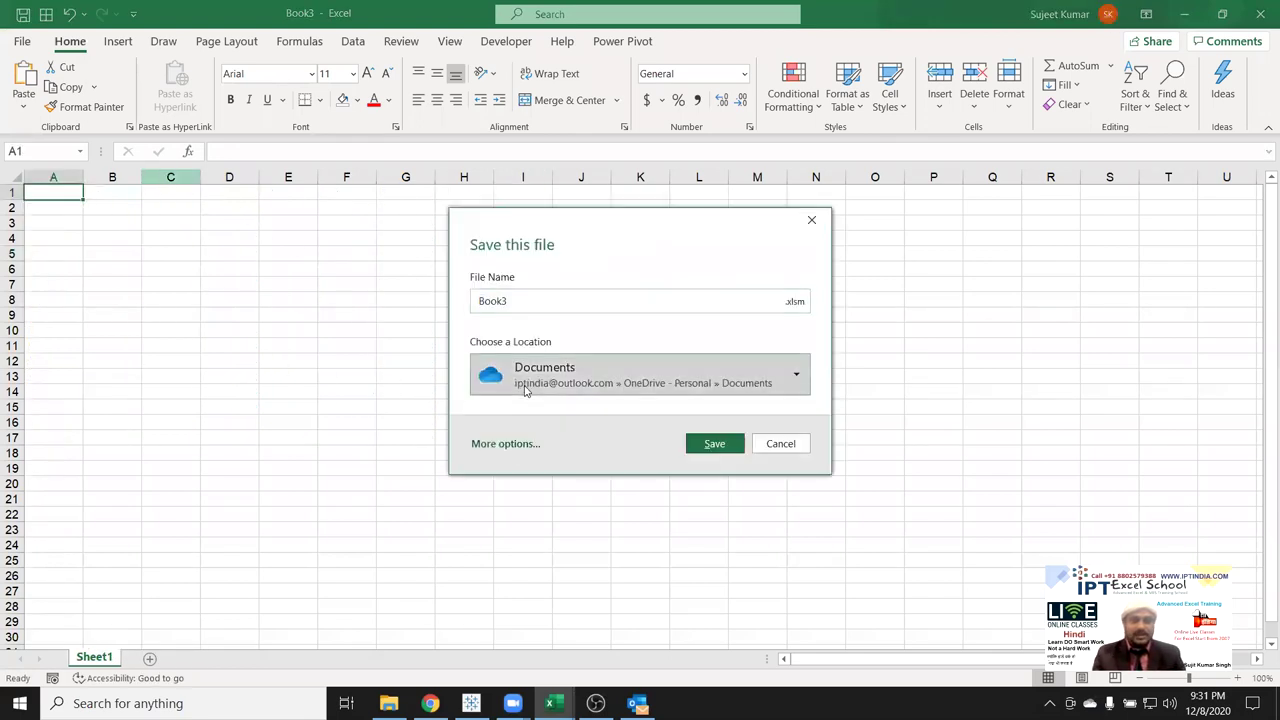
{"action": "left_click", "coordinate": [515, 389]}
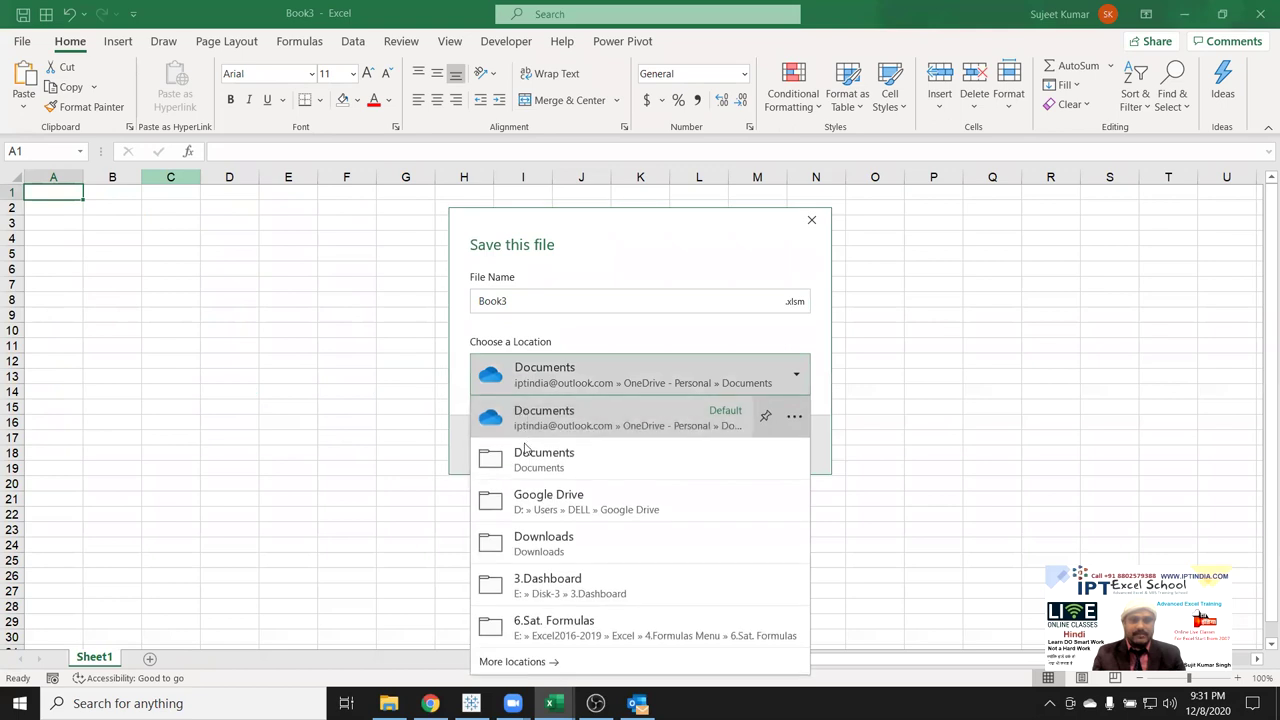
{"action": "left_click", "coordinate": [531, 545]}
{"action": "double_click", "coordinate": [501, 300]}
{"action": "type", "text": "Expi"}
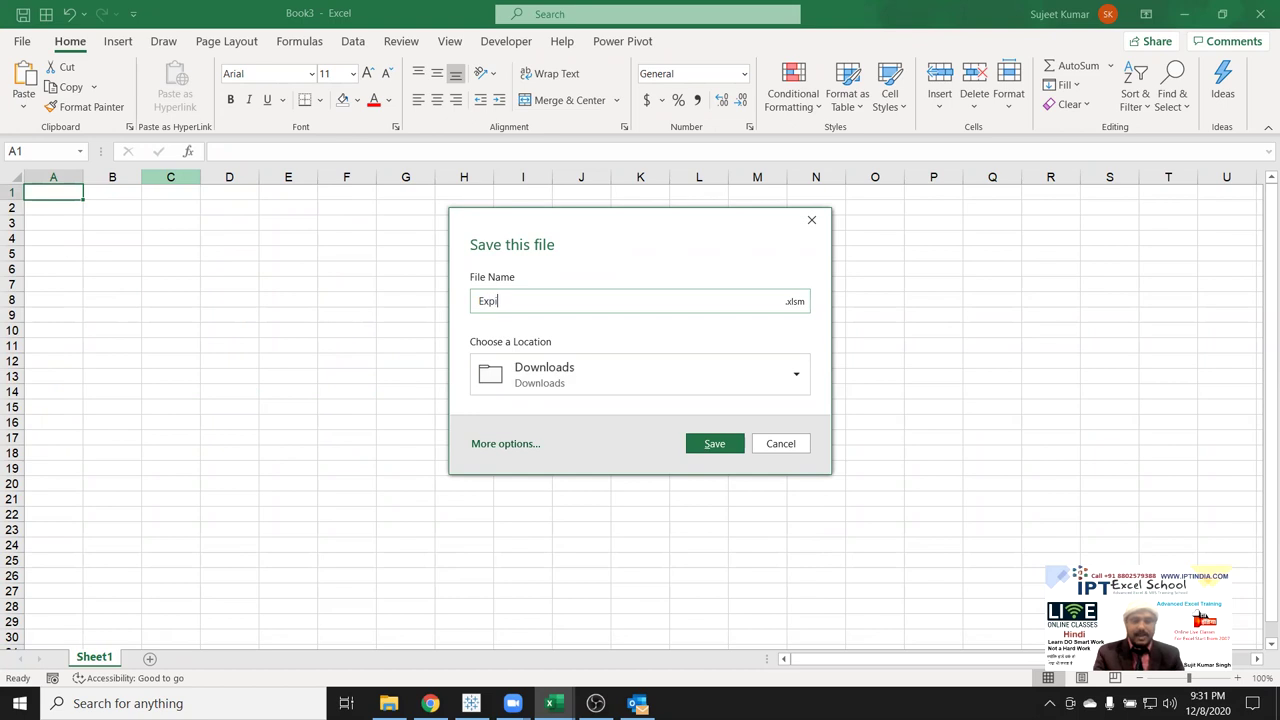
{"action": "left_click", "coordinate": [712, 445]}
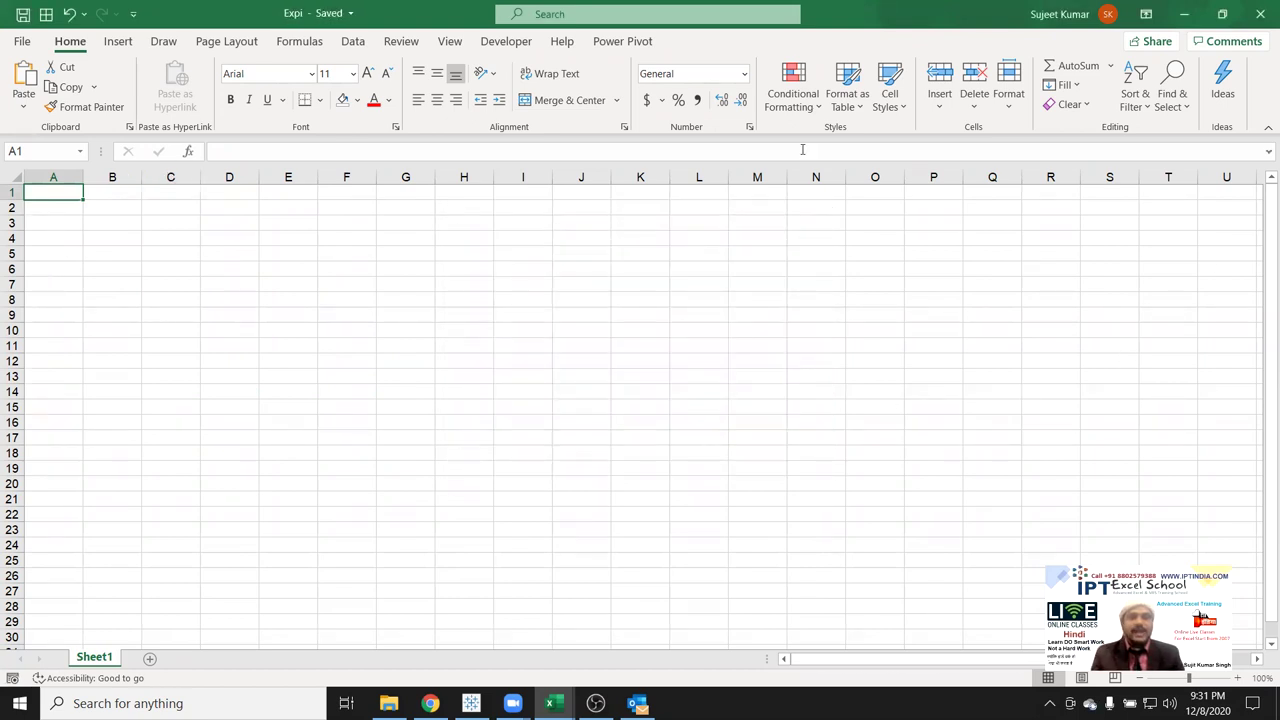
{"action": "left_click", "coordinate": [506, 50]}
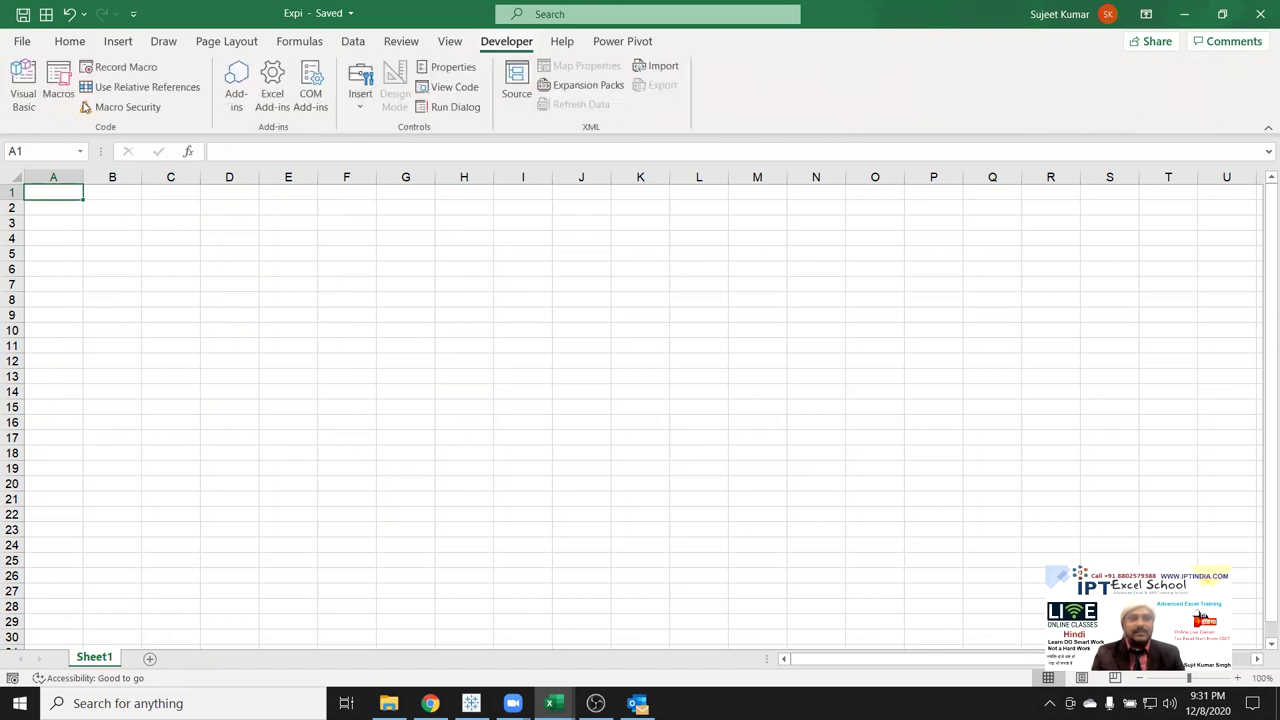
Open Expi's ThisWorkbook module in the VBA editor and insert an empty Workbook_Open procedure.
{"action": "left_click", "coordinate": [20, 85]}
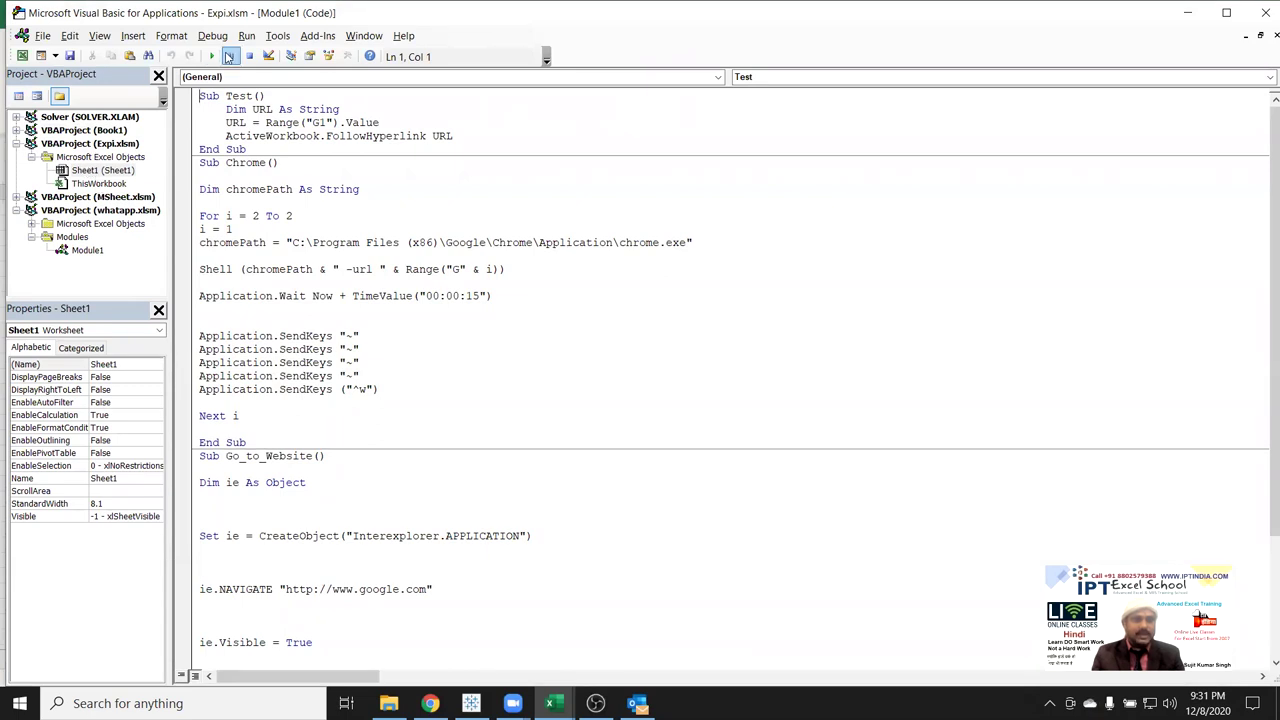
{"action": "left_click", "coordinate": [80, 185]}
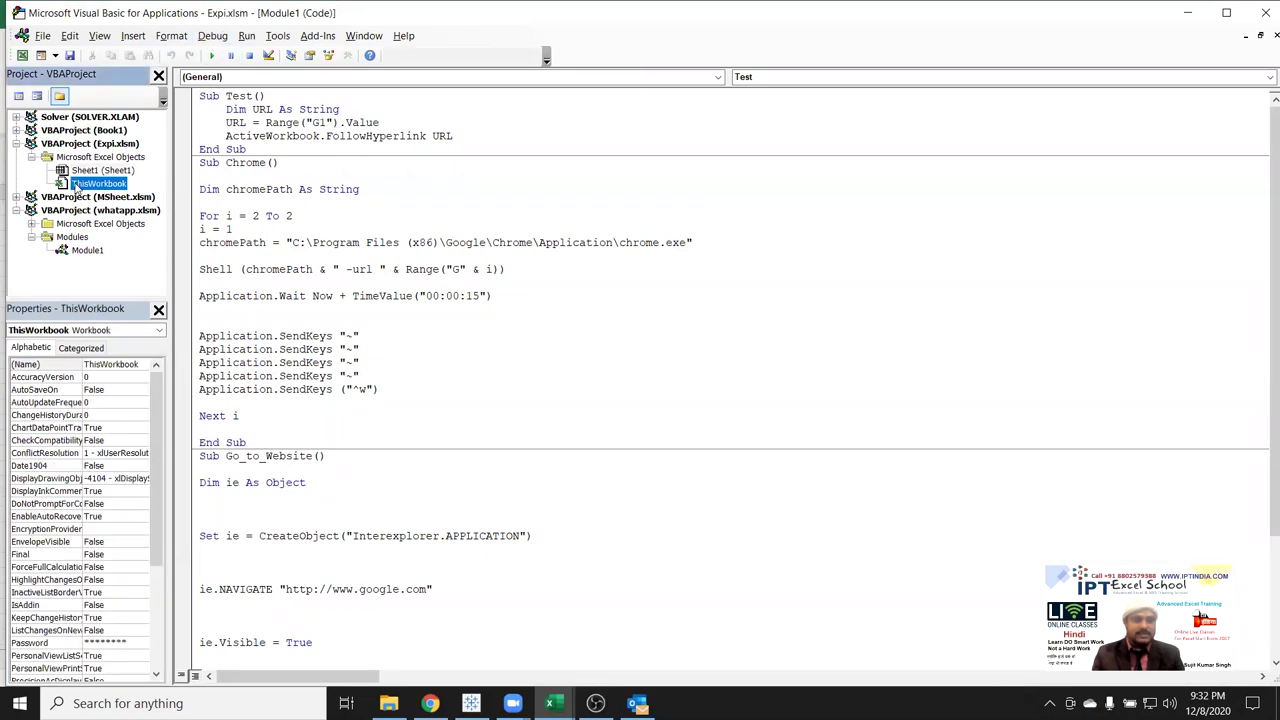
{"action": "double_click", "coordinate": [101, 186]}
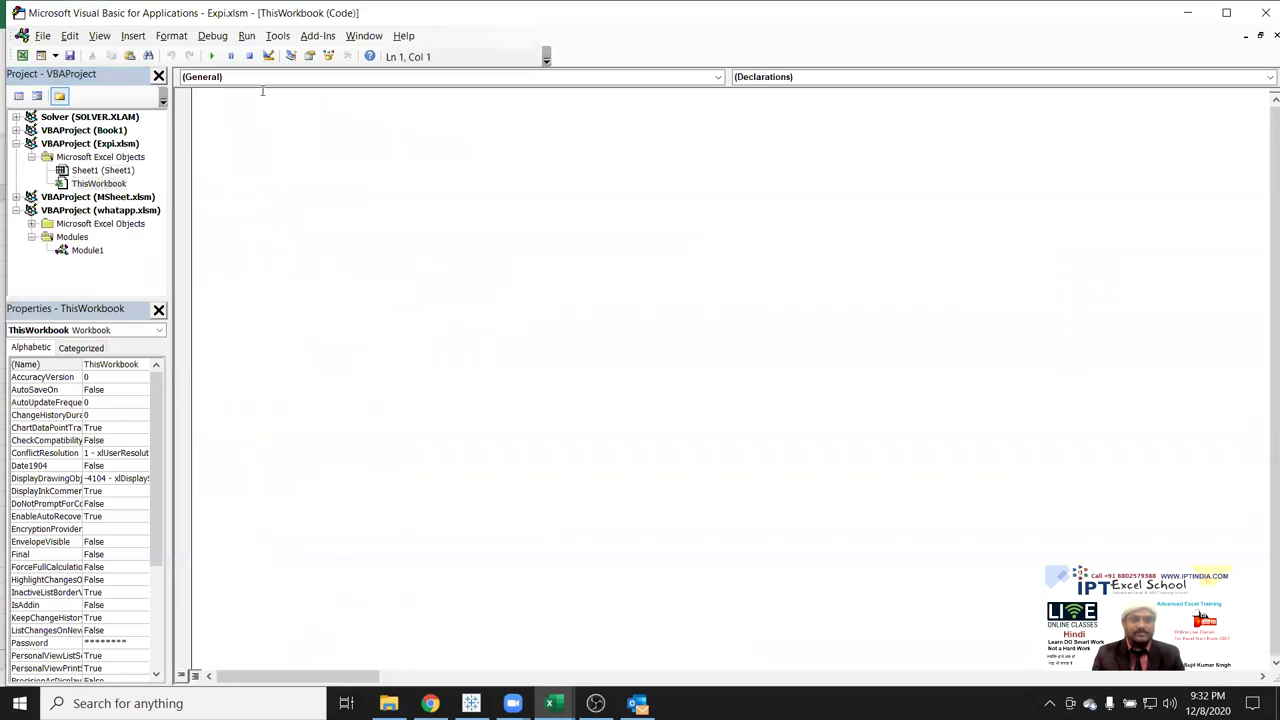
{"action": "left_click", "coordinate": [257, 78]}
{"action": "left_click", "coordinate": [246, 101]}
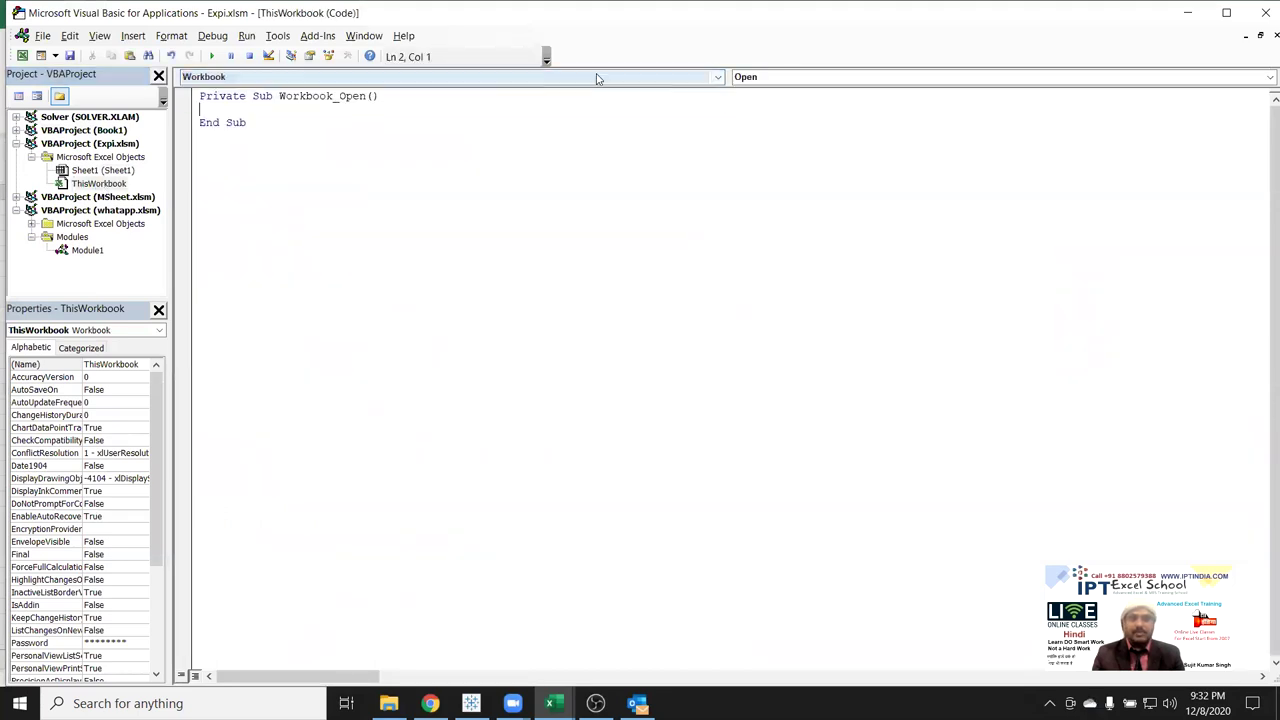
{"action": "left_click", "coordinate": [758, 77]}
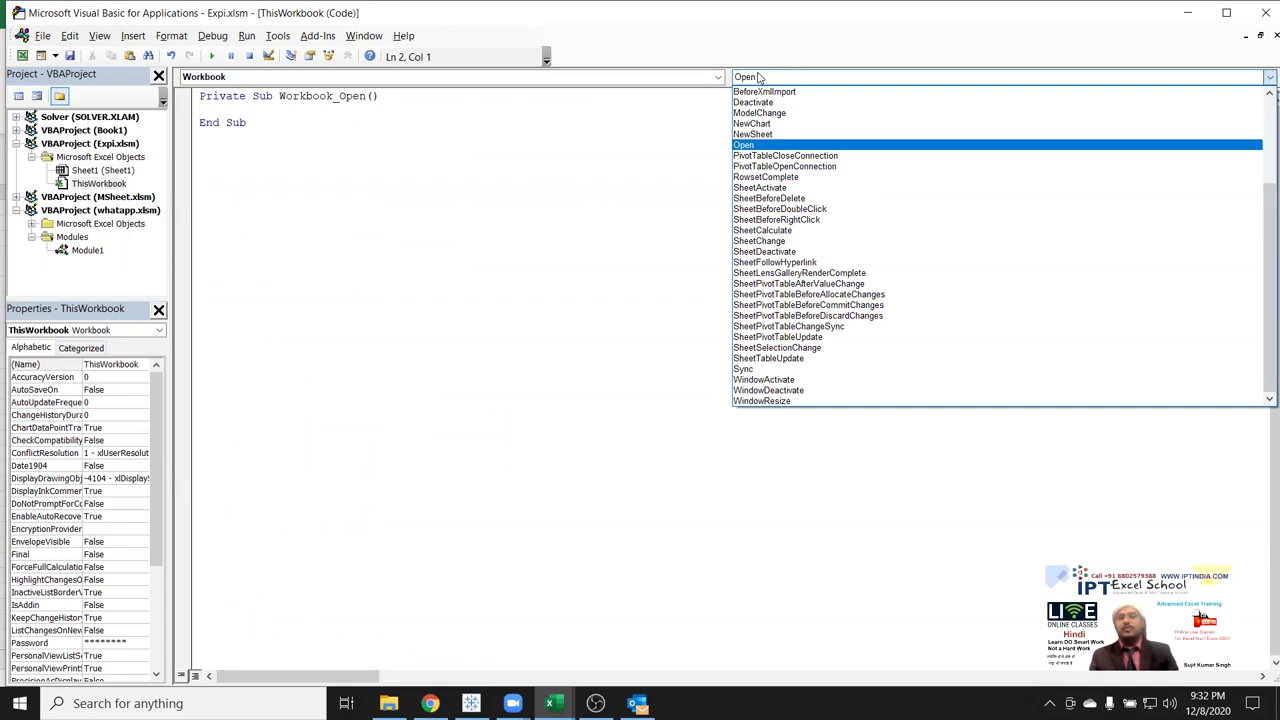
{"action": "left_click", "coordinate": [744, 145]}
Declare st As Date and d As Long inside Workbook_Open.
{"action": "key", "text": "Return"}
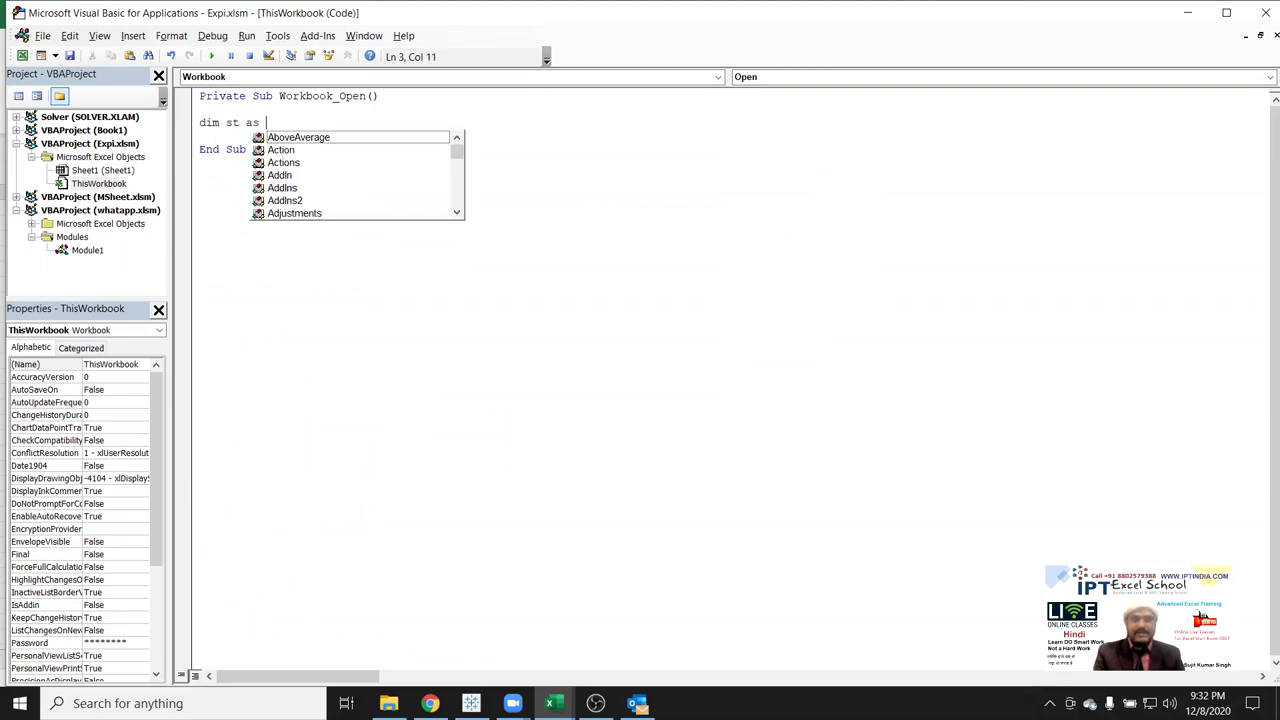
{"action": "type", "text": "date"}
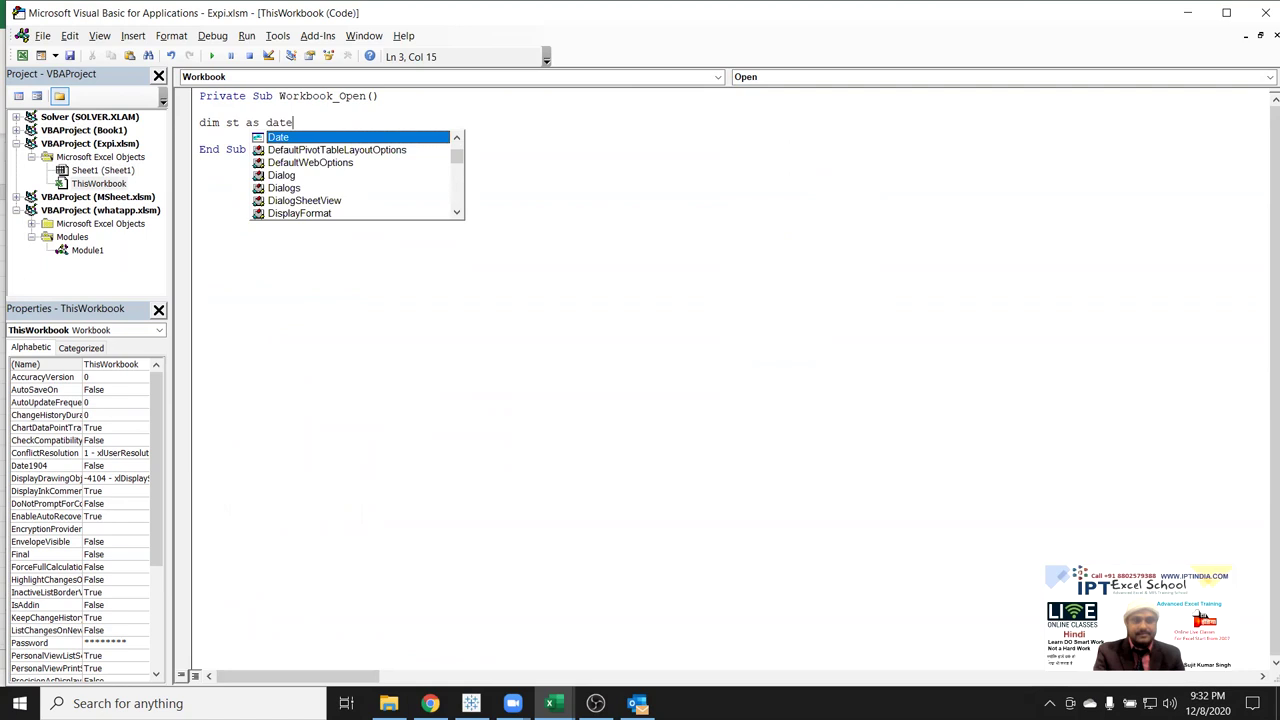
{"action": "key", "text": "Return"}
{"action": "key", "text": "Return"}
{"action": "type", "text": "dim d"}
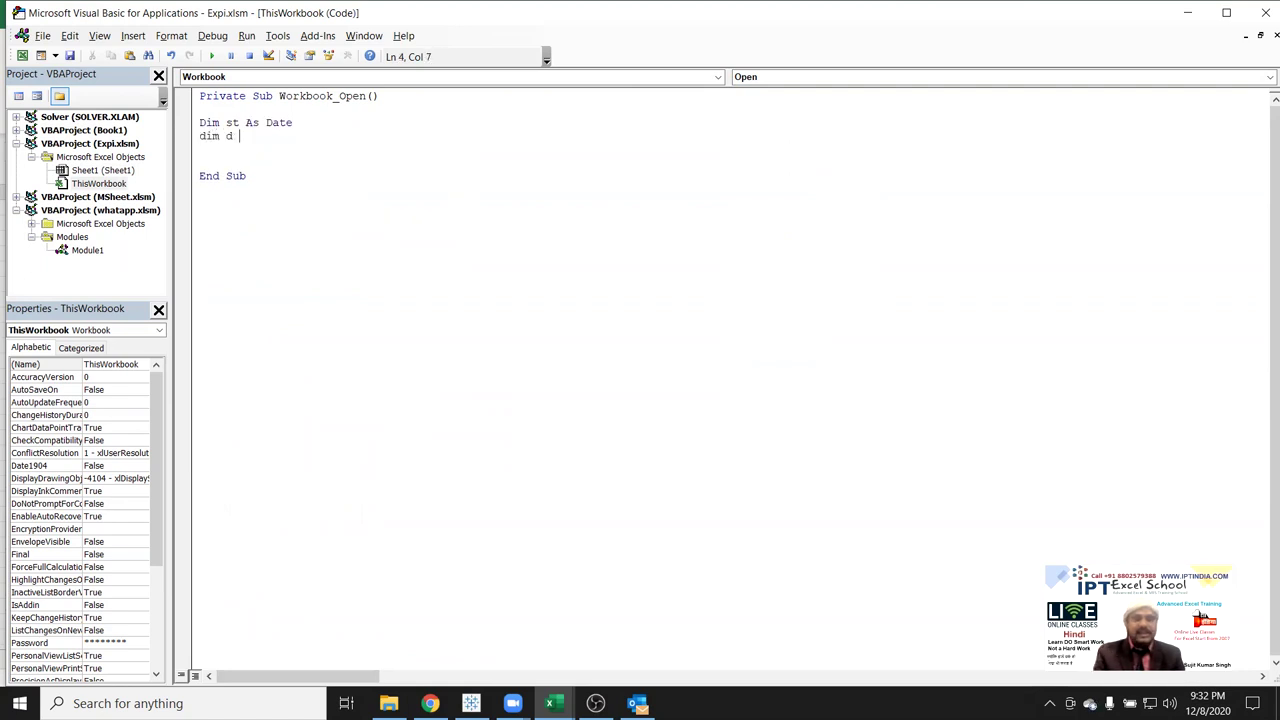
{"action": "type", "text": "as long"}
{"action": "key", "text": "Tab"}
{"action": "key", "text": "Return"}
{"action": "key", "text": "Return"}
{"action": "type", "text": "d=date-st"}
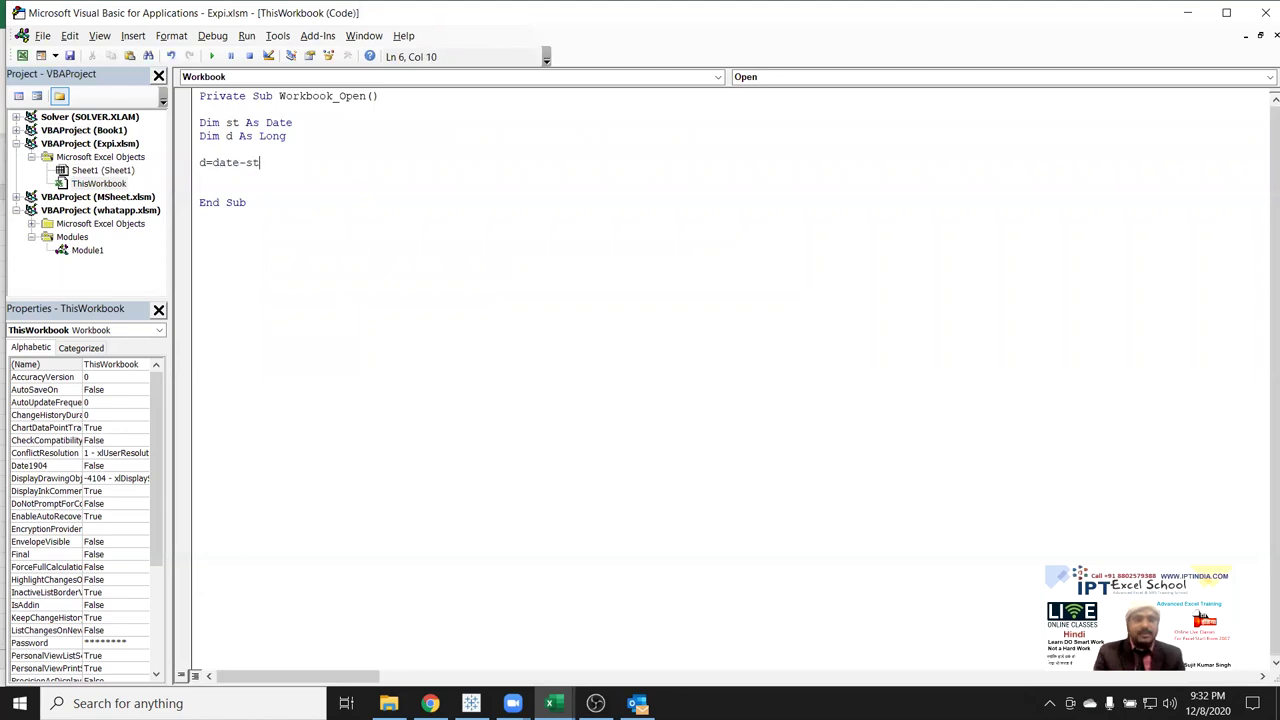
Add st = "01-Dec-2020" and d = Date - st, fixing the missing quote after the compile error.
{"action": "key", "text": "Up"}
{"action": "key", "text": "Return"}
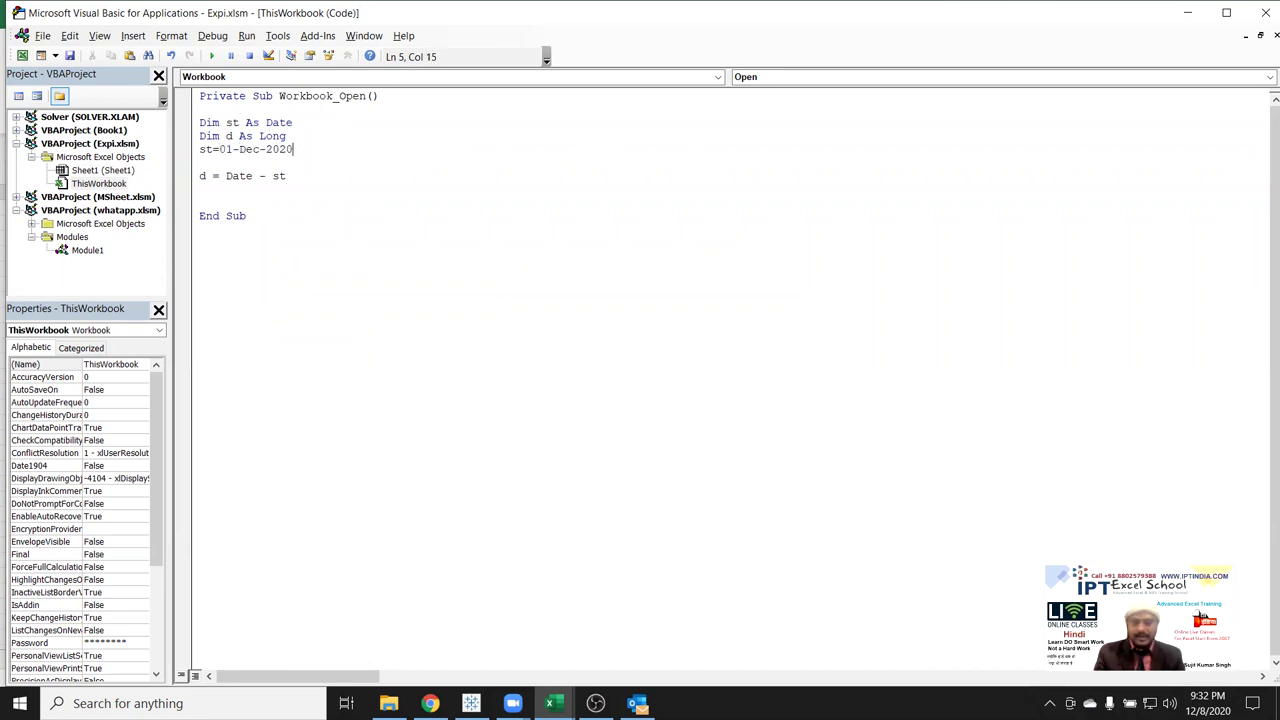
{"action": "type", "text": "\""}
{"action": "key", "text": "Return"}
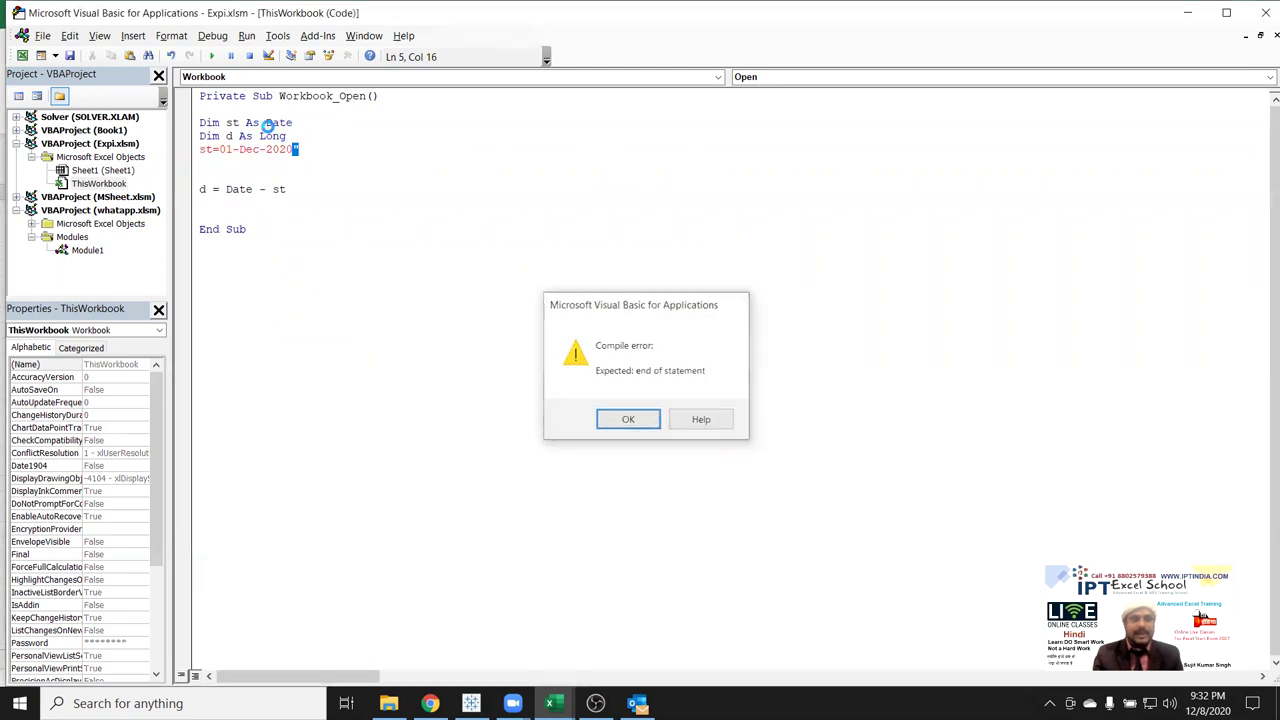
{"action": "key", "text": "Return"}
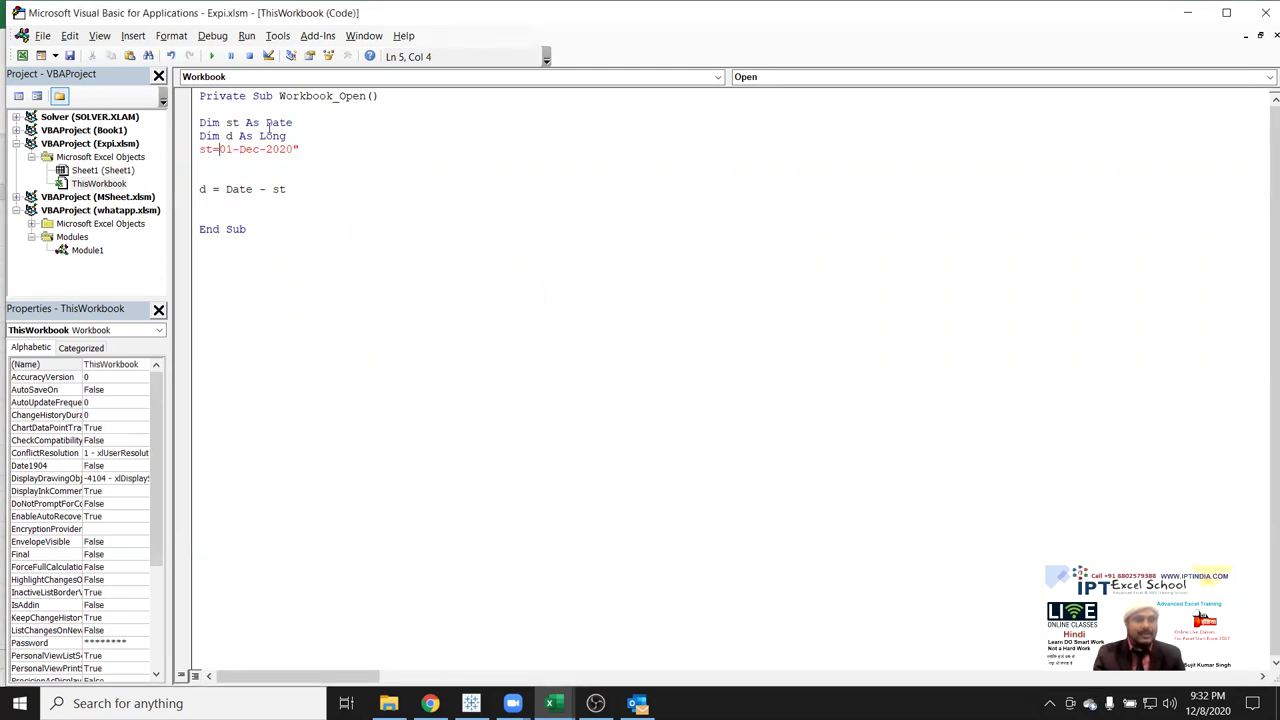
{"action": "type", "text": "\""}
{"action": "key", "text": "Down"}
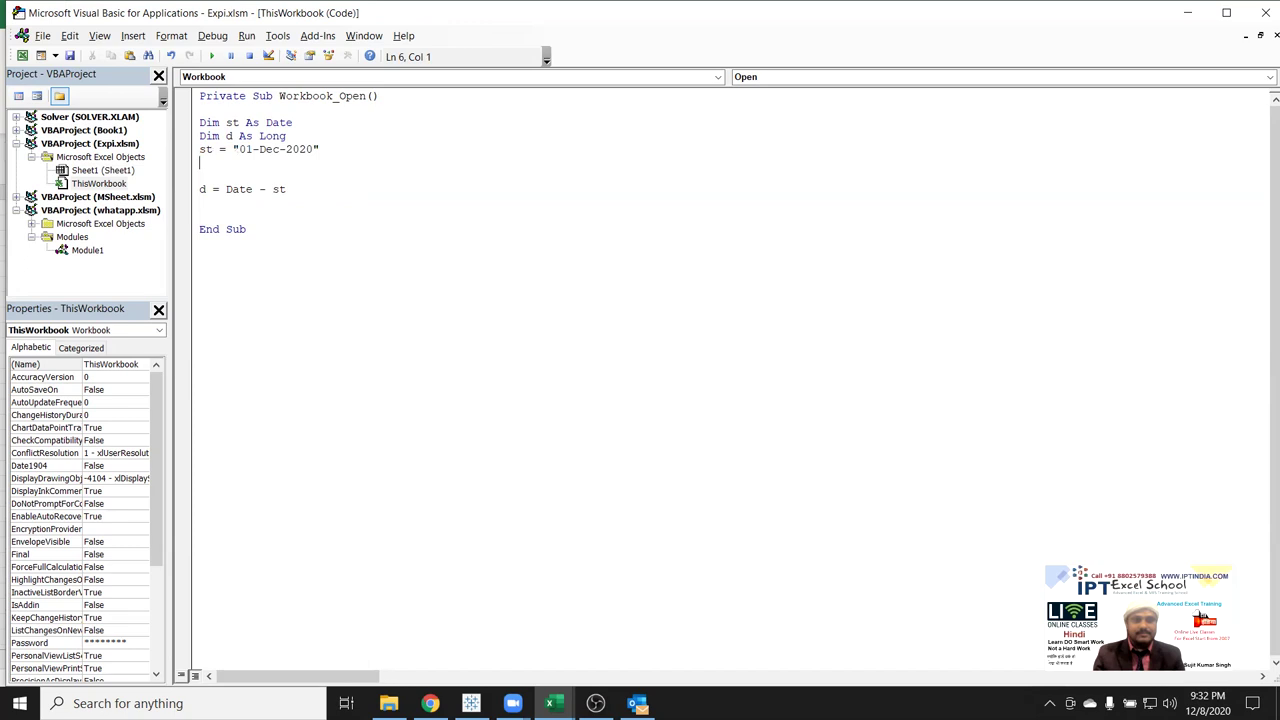
{"action": "key", "text": "Return"}
{"action": "key", "text": "Return"}
{"action": "type", "text": "if d>=30 then"}
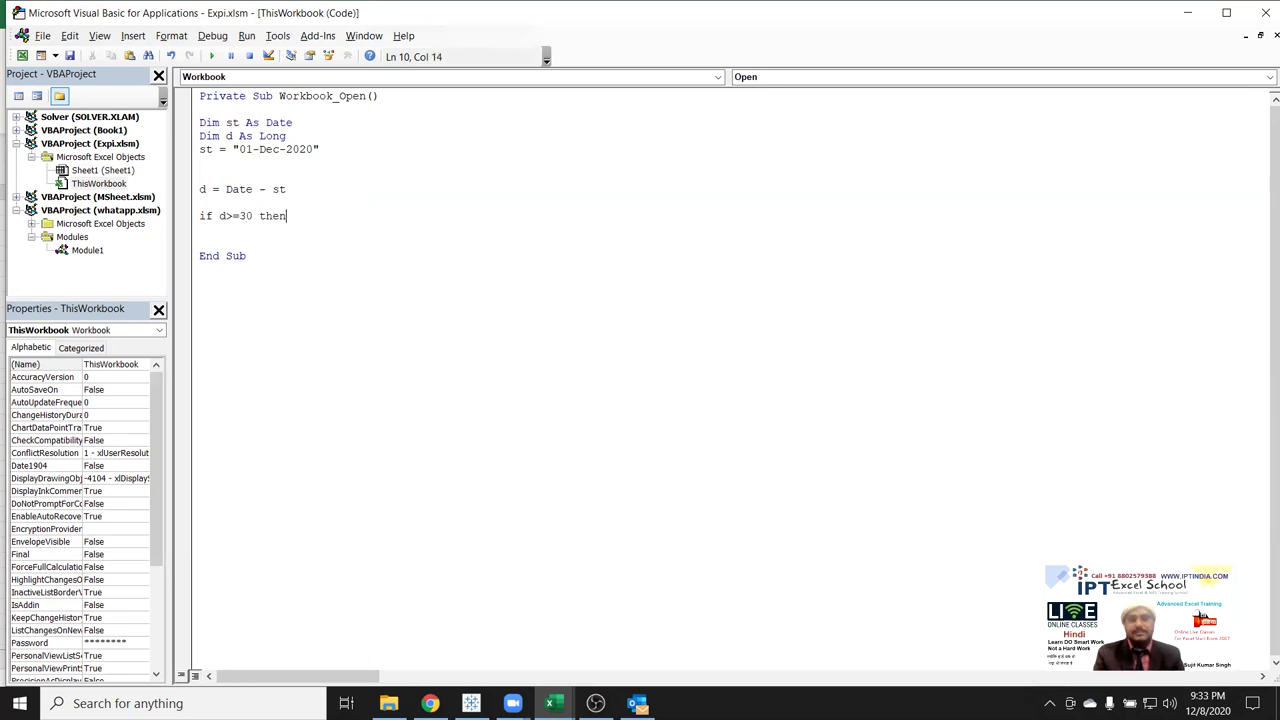
{"action": "key", "text": "Return"}
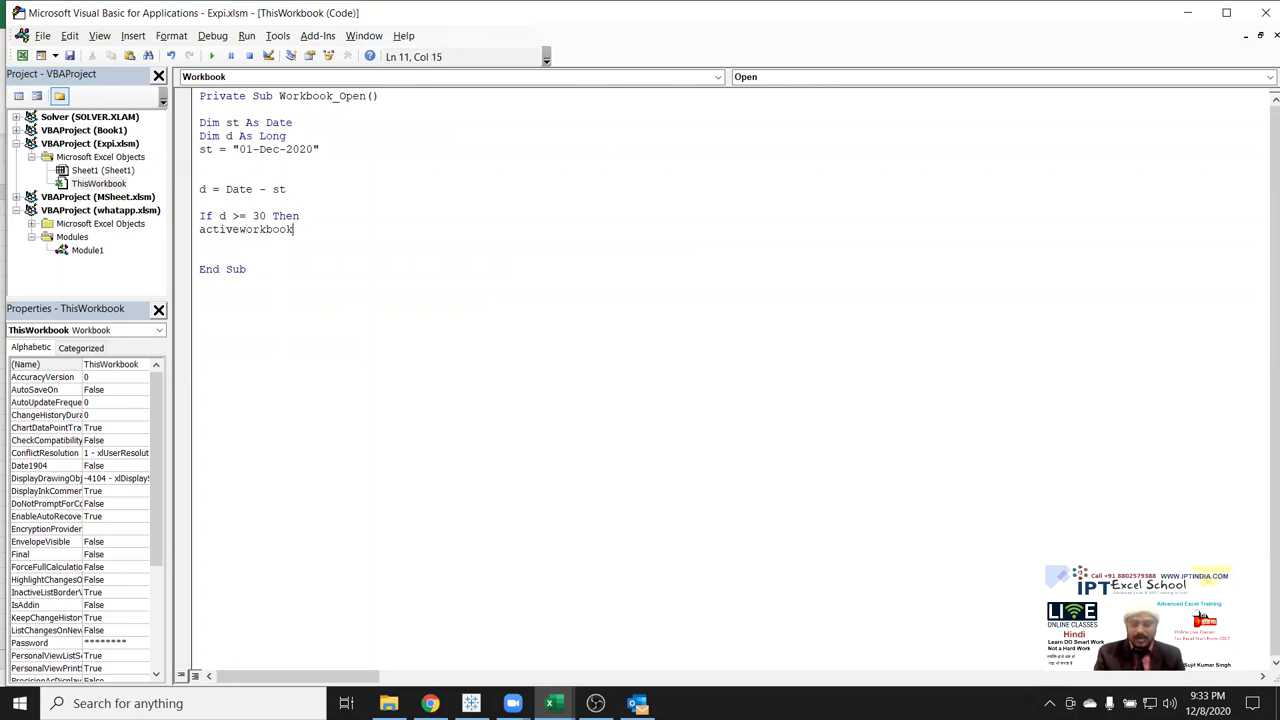
{"action": "type", "text": ".pa"}
{"action": "type", "text": "sword "}
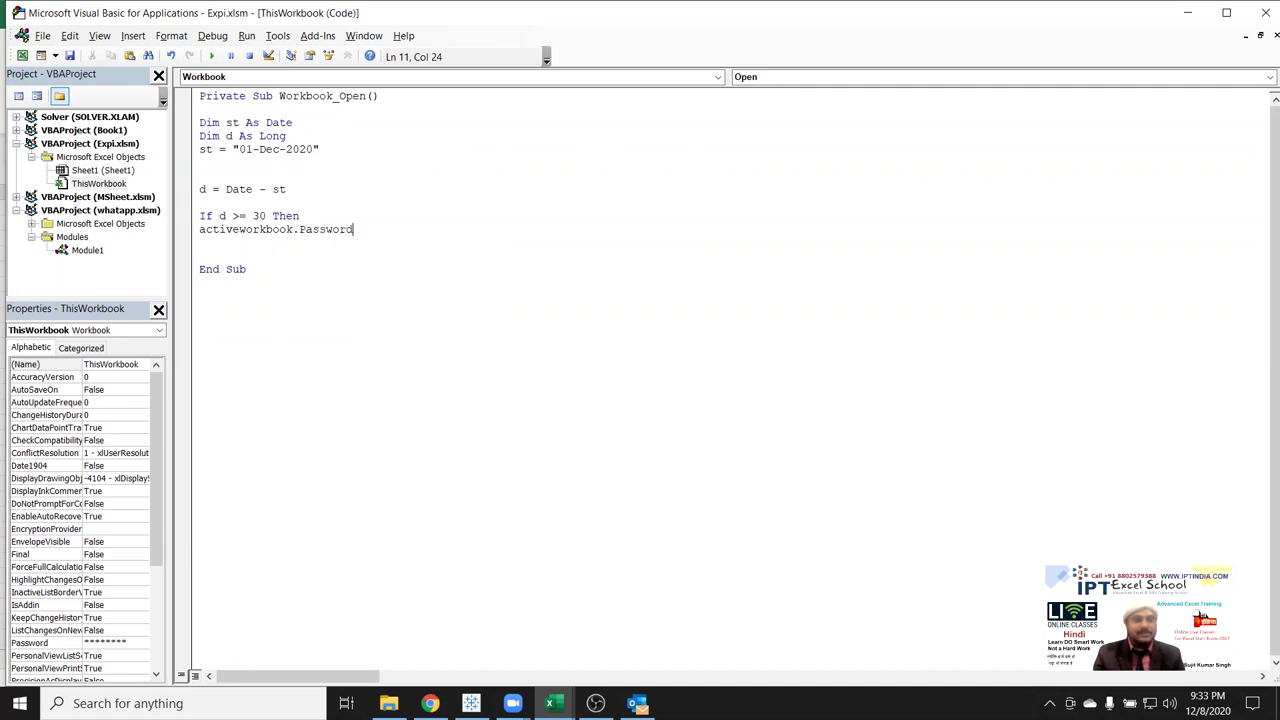
{"action": "key", "text": "Return"}
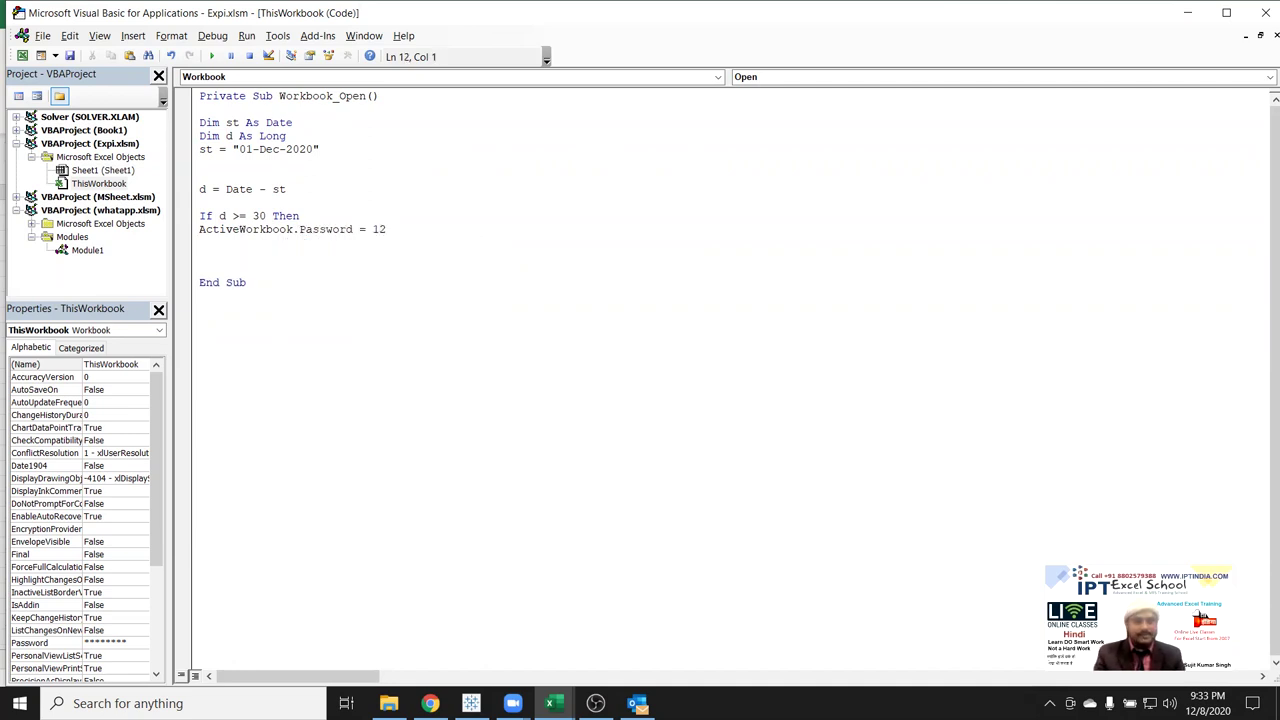
Add ActiveWorkbook.Save and a MsgBox "Your File Have Expired" inside the If block.
{"action": "type", "text": "activeworkbook.sa"}
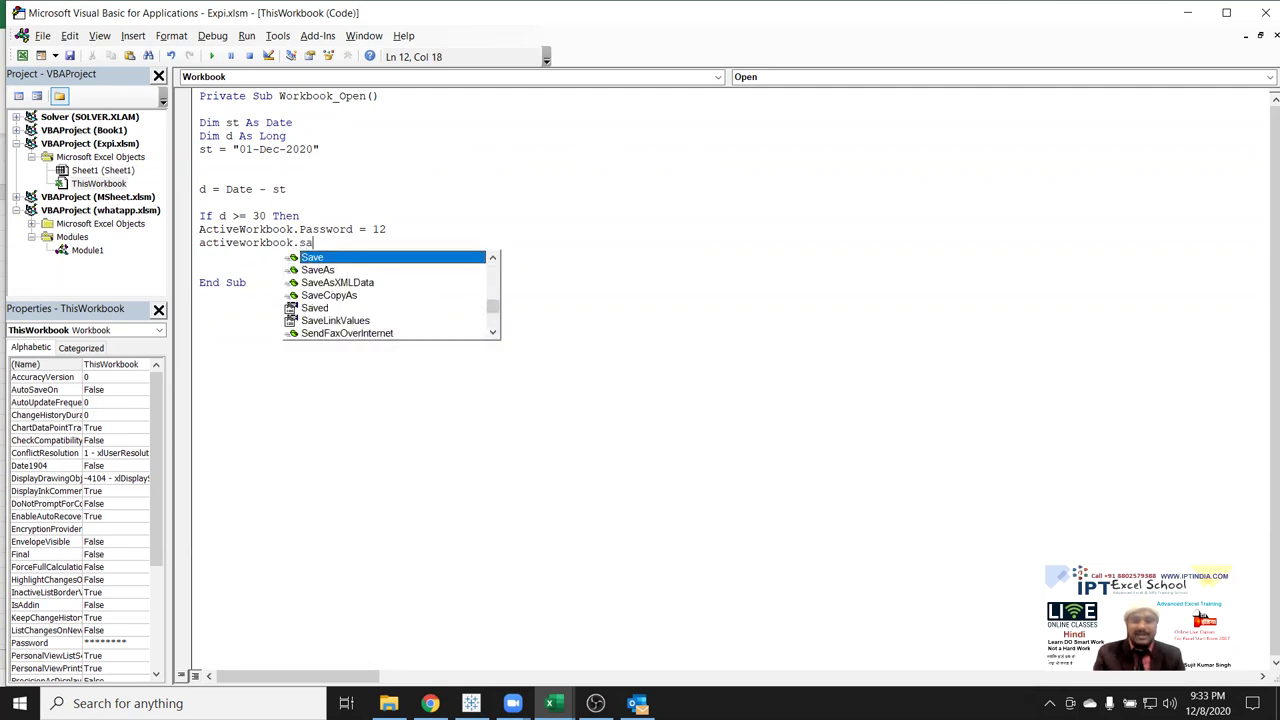
{"action": "key", "text": "Tab"}
{"action": "key", "text": "Return"}
{"action": "type", "text": "msgbox "}
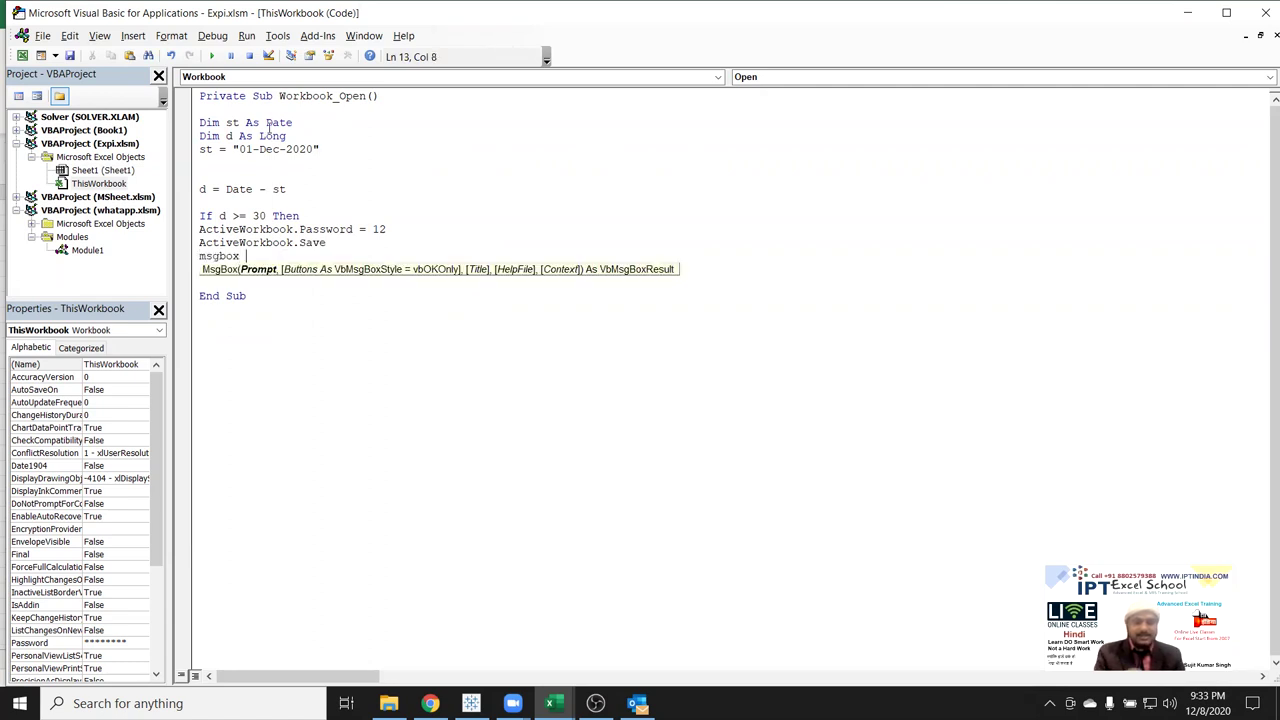
{"action": "type", "text": "Yp"}
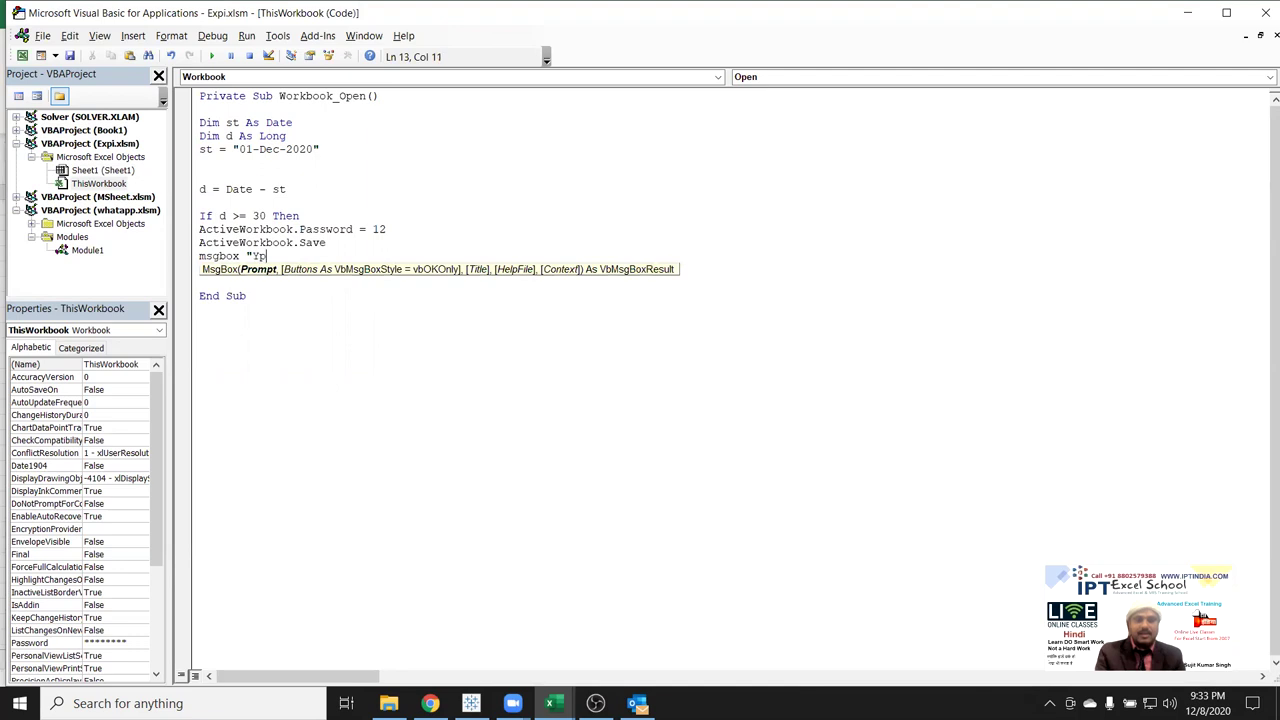
{"action": "type", "text": "urFile Have "}
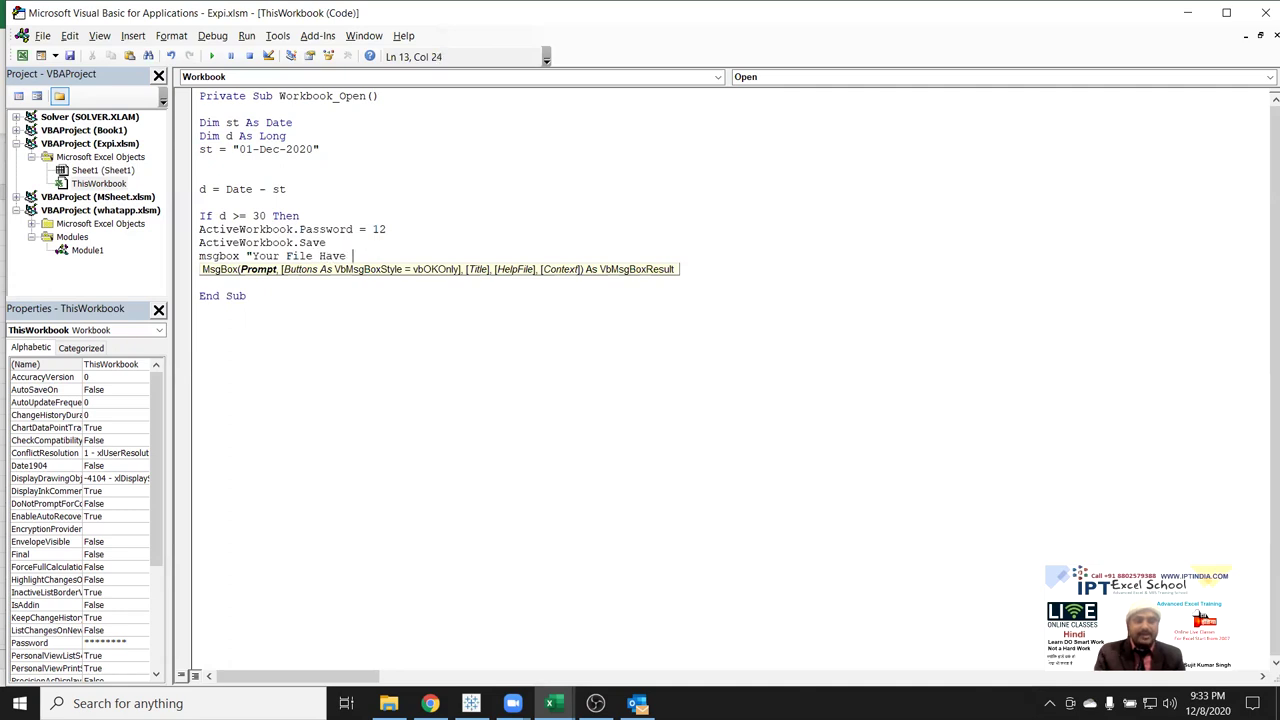
{"action": "type", "text": "Expired\""}
{"action": "key", "text": "Return"}
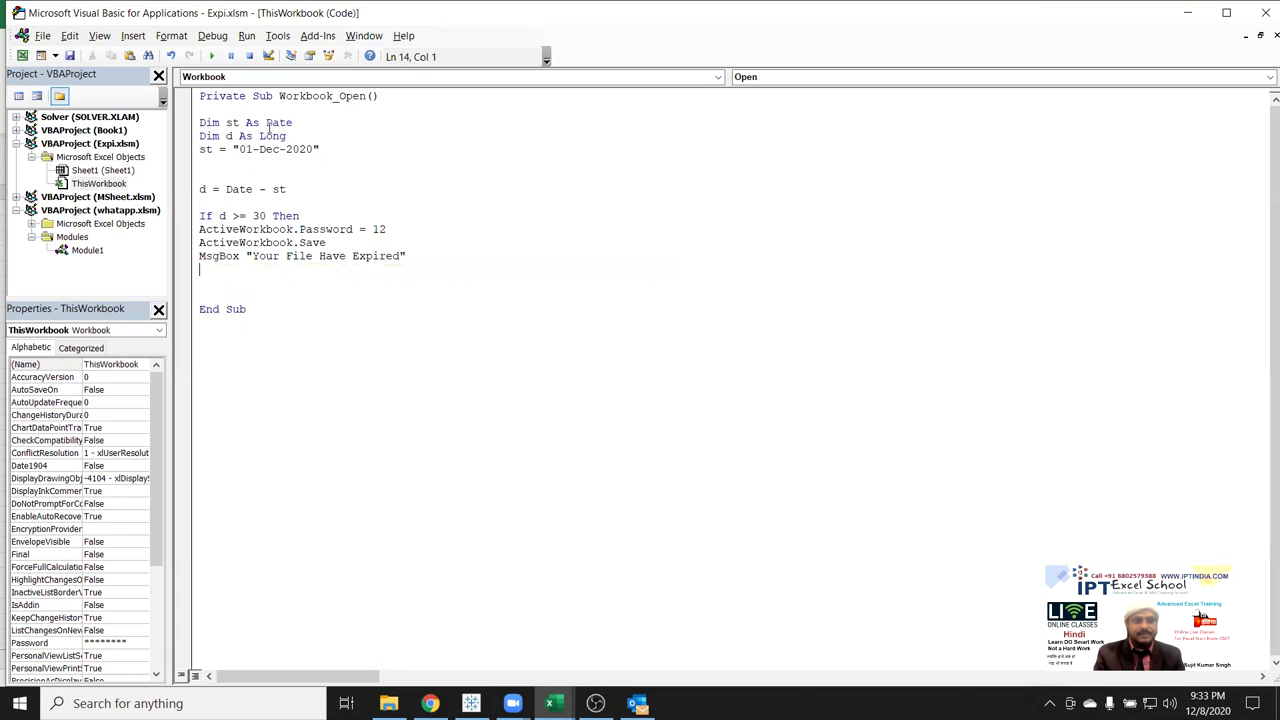
Add ActiveWorkbook.Close True and close the block with End If.
{"action": "type", "text": "activerkbook.cl"}
{"action": "key", "text": "Tab"}
{"action": "type", "text": "true"}
{"action": "key", "text": "Return"}
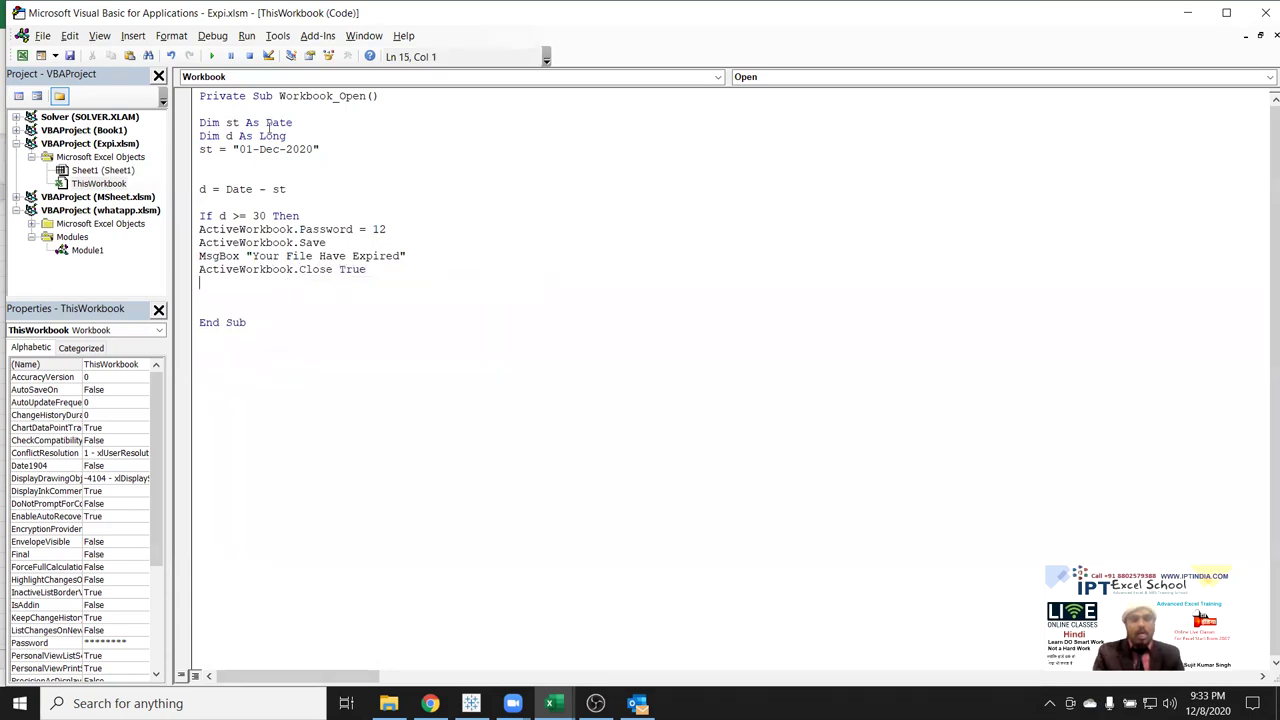
{"action": "type", "text": "nd if"}
{"action": "key", "text": "Return"}
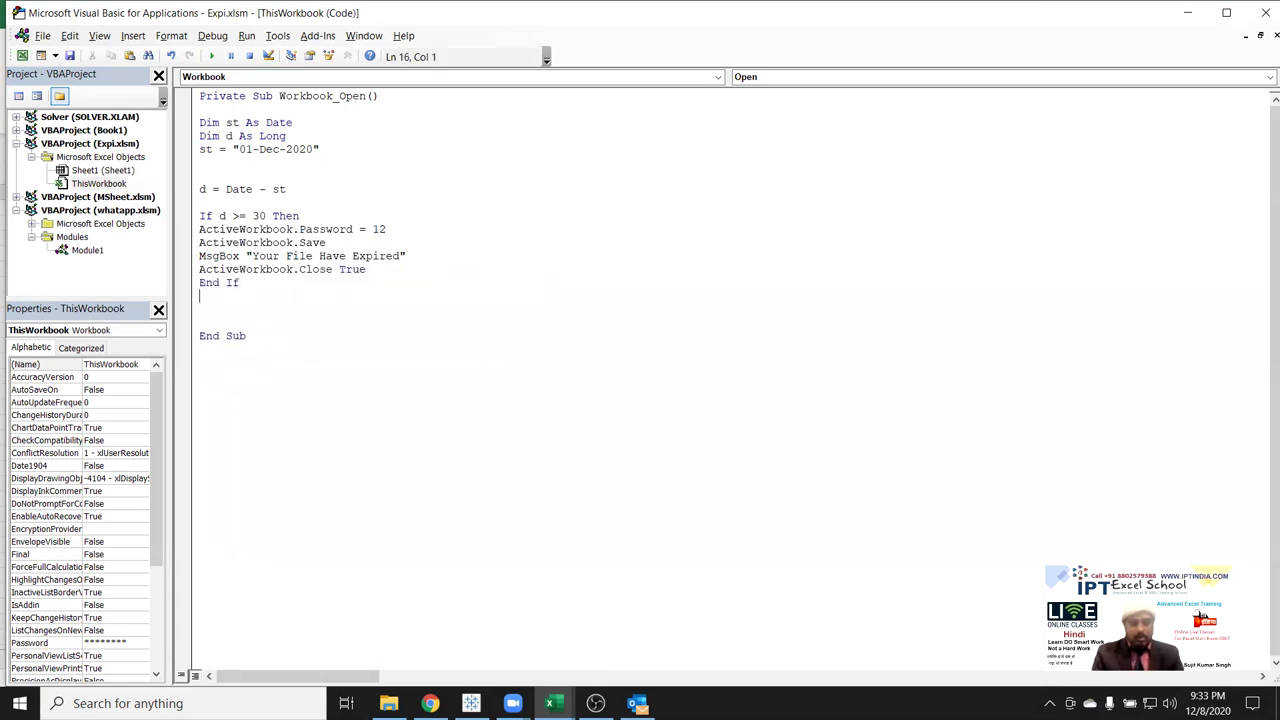
{"action": "key", "text": "Return"}
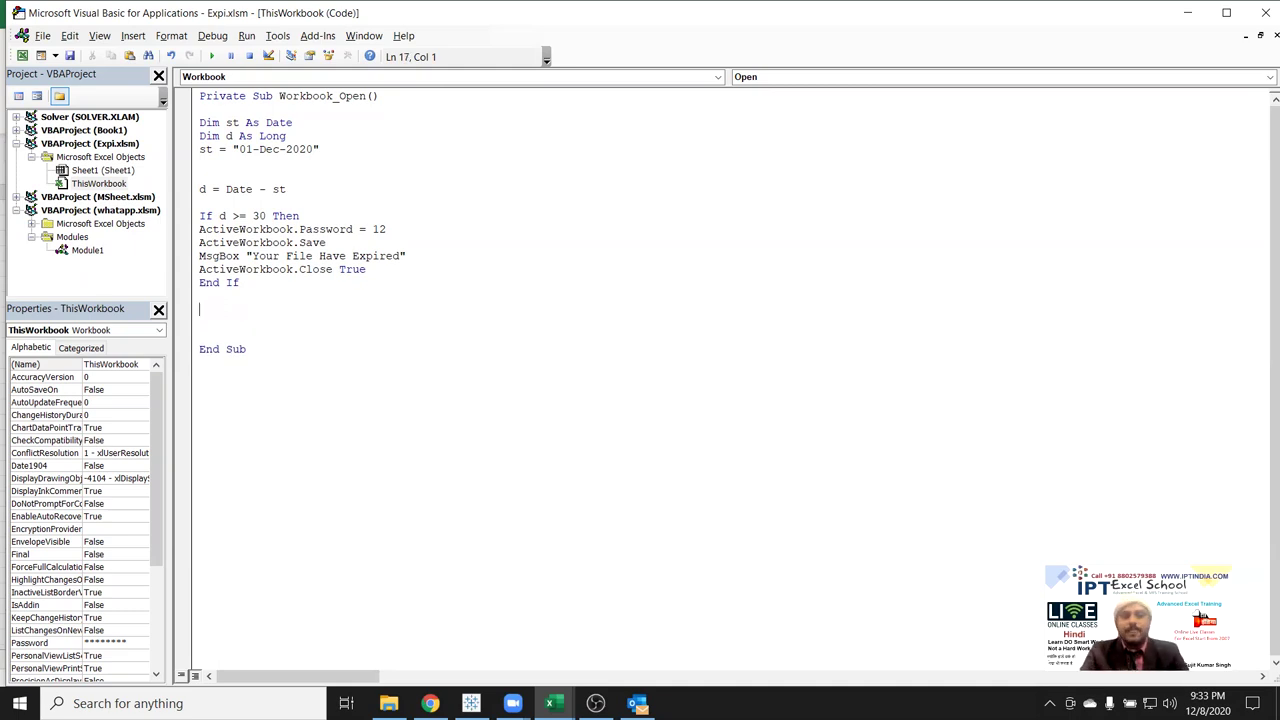
Insert a blank line above the st = "01-Dec-2020" line and highlight it.
{"action": "key", "text": "Up"}
{"action": "key", "text": "Up"}
{"action": "key", "text": "Up"}
{"action": "key", "text": "Up"}
{"action": "key", "text": "Up"}
{"action": "key", "text": "Up"}
{"action": "key", "text": "Up"}
{"action": "key", "text": "Up"}
{"action": "key", "text": "Up"}
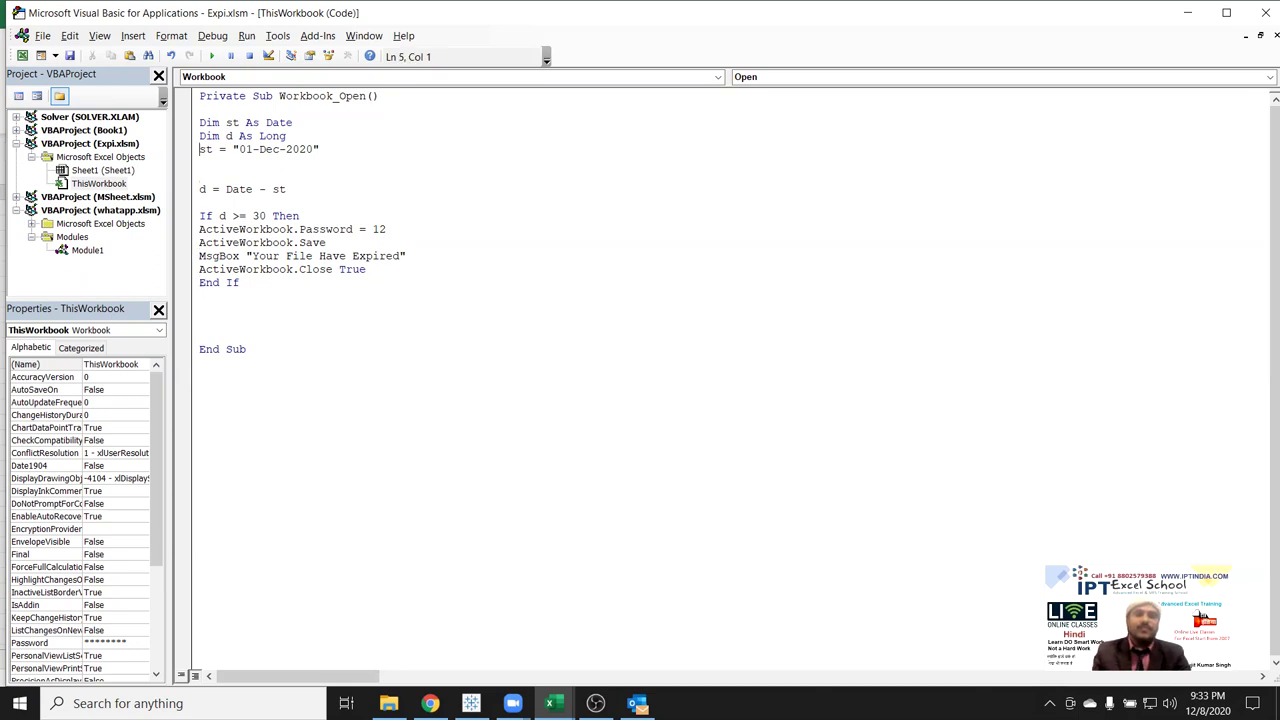
{"action": "key", "text": "Return"}
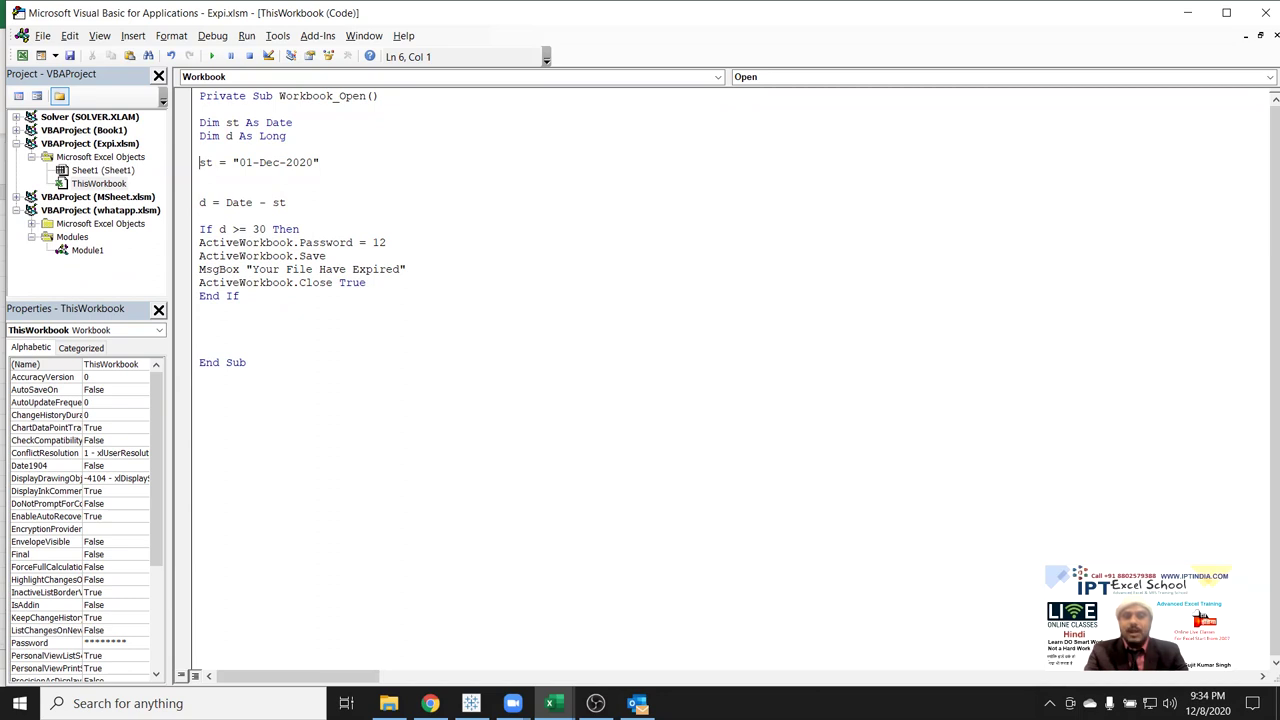
{"action": "key", "text": "shift+Down"}
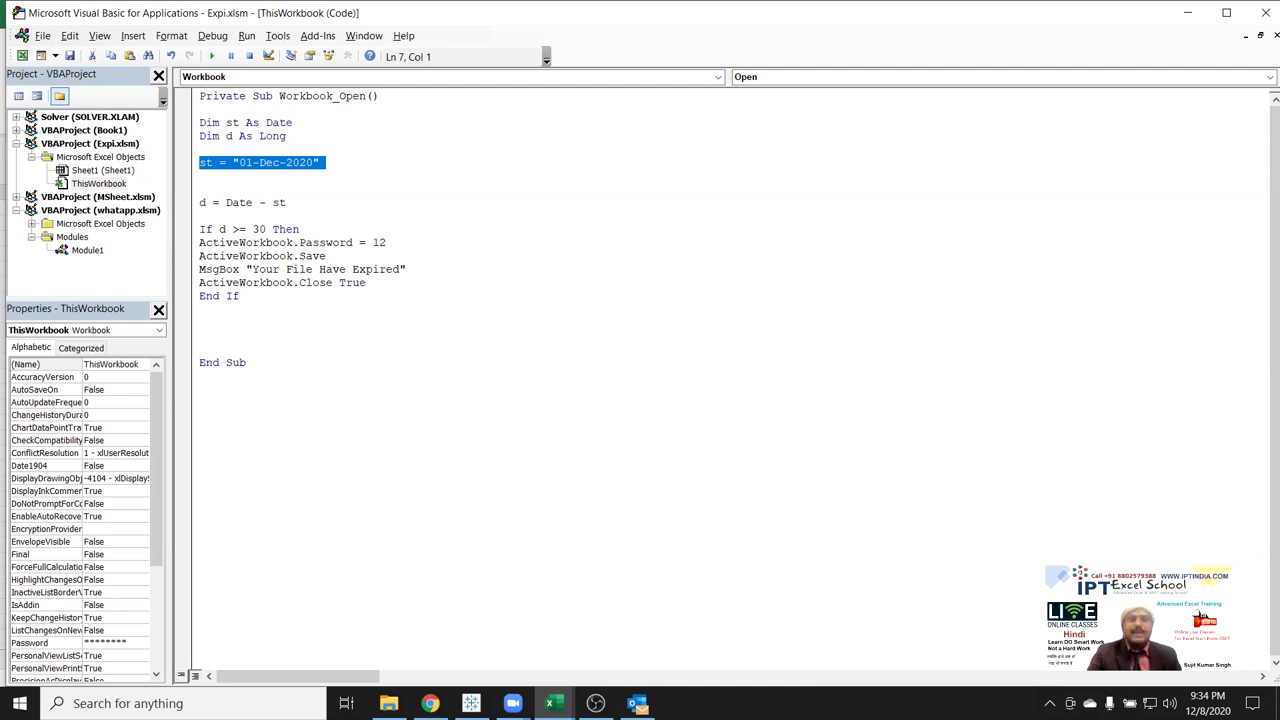
{"action": "left_click", "coordinate": [200, 189]}
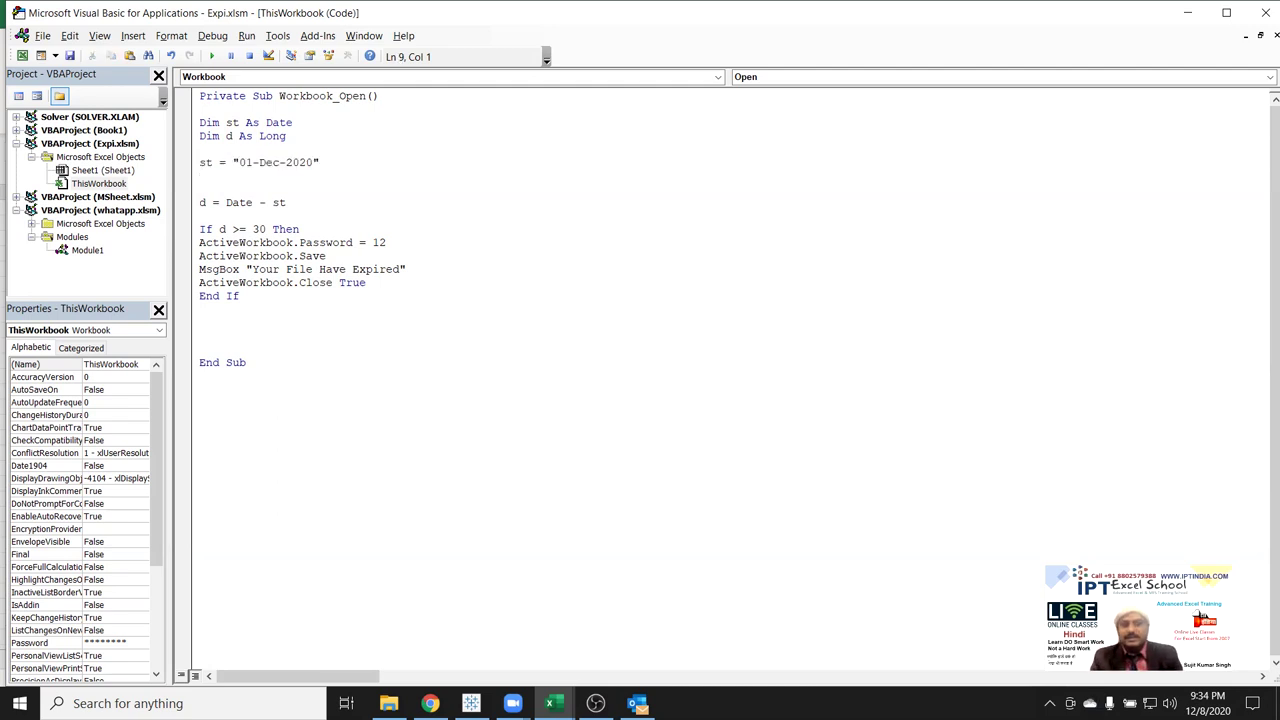
Highlight each line in turn, from d = Date - st through the Close line.
{"action": "key", "text": "shift+Down"}
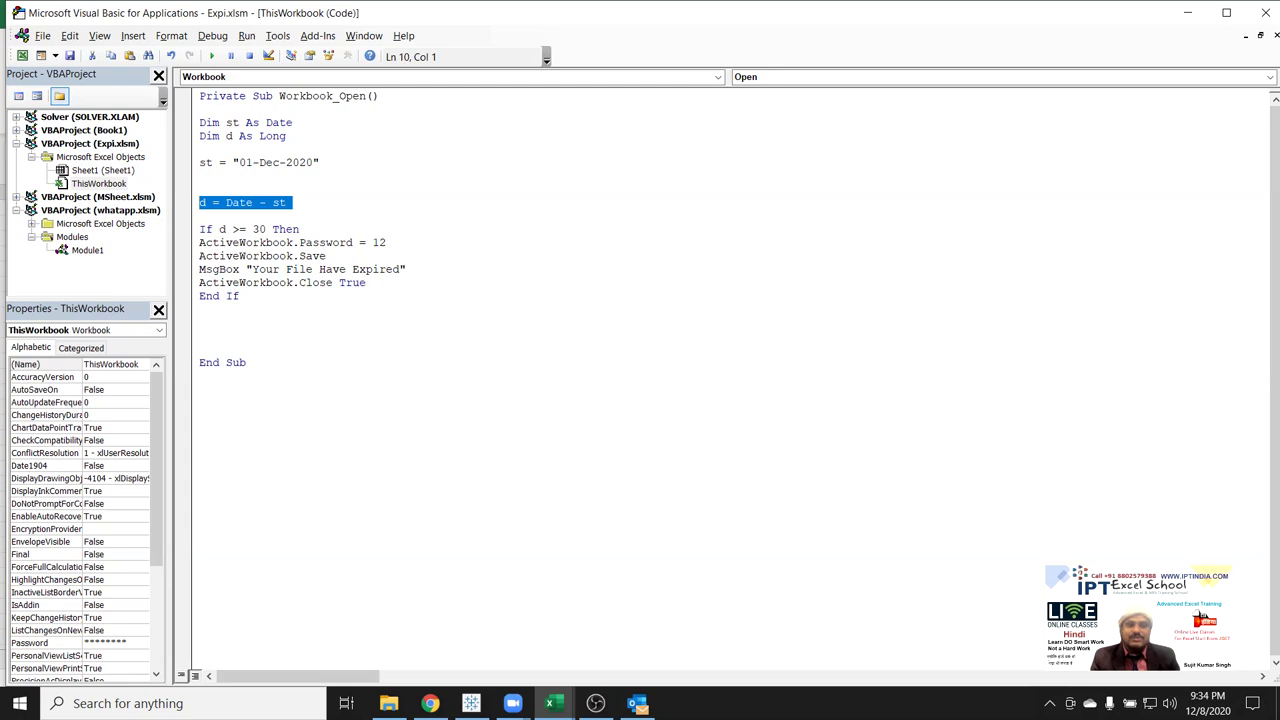
{"action": "left_click", "coordinate": [199, 229]}
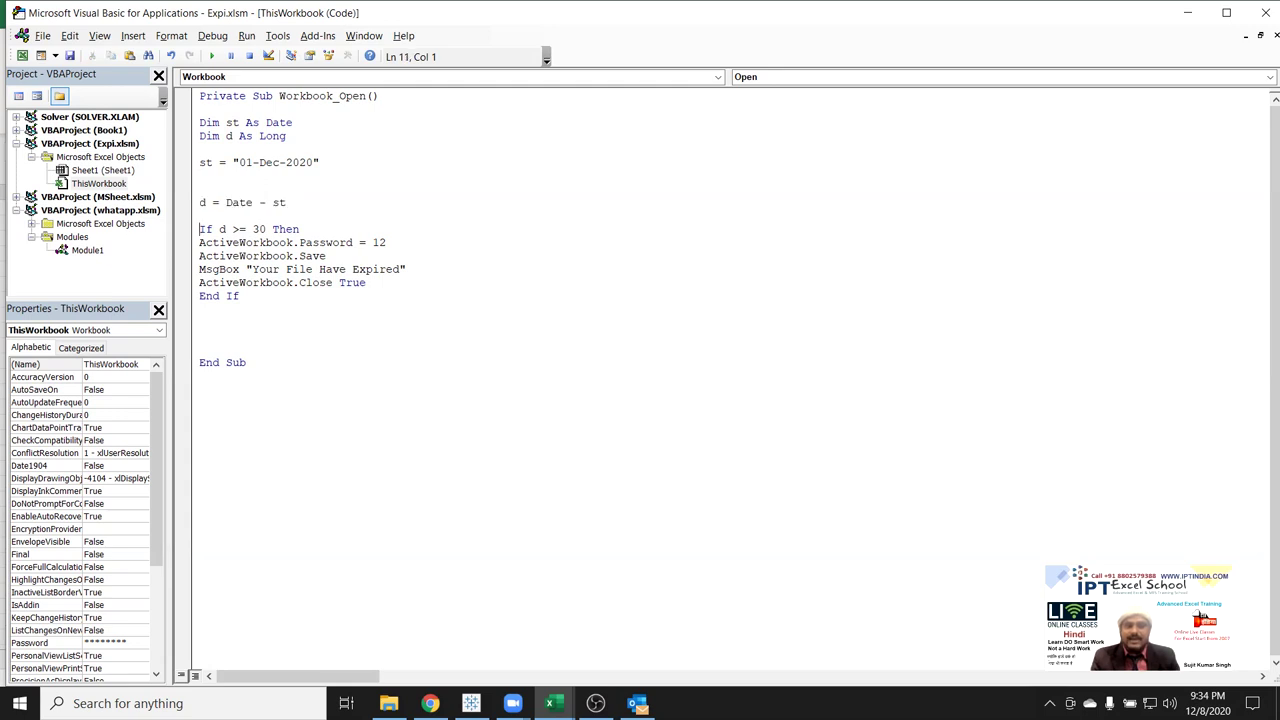
{"action": "key", "text": "shift+Down"}
{"action": "left_click", "coordinate": [199, 242]}
{"action": "key", "text": "shift+Down"}
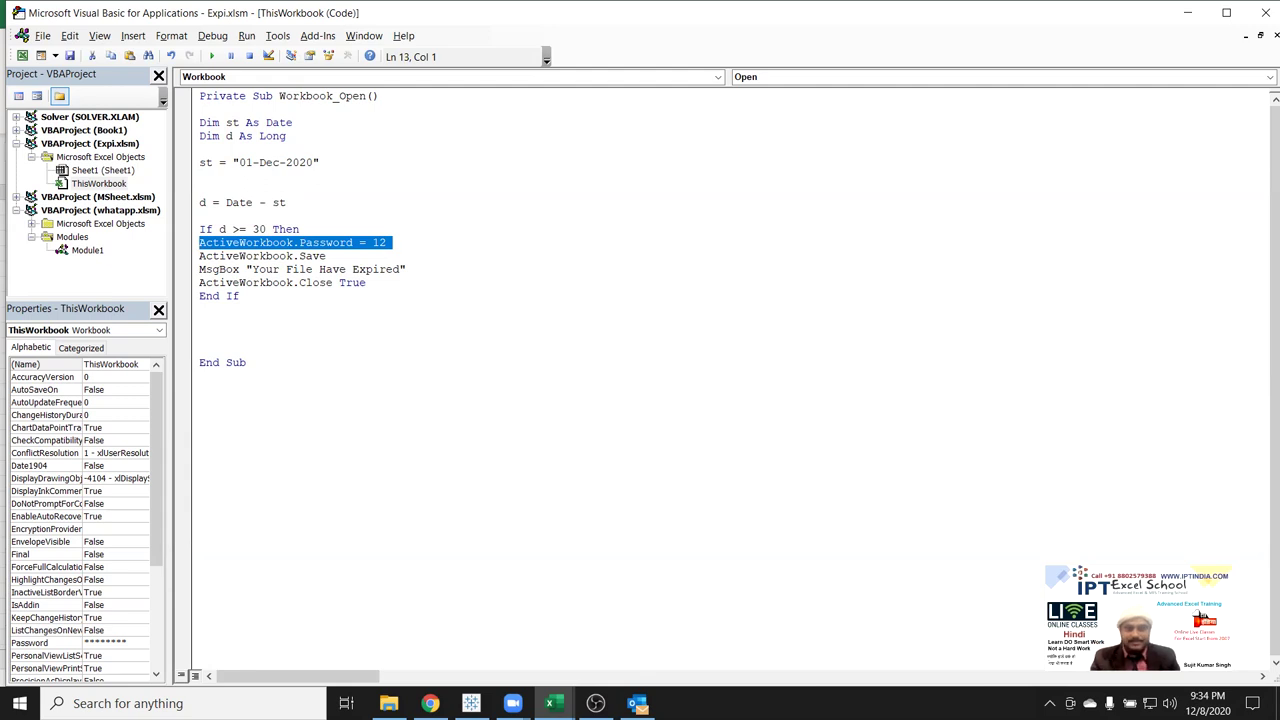
{"action": "left_click", "coordinate": [199, 255]}
{"action": "key", "text": "shift+Down"}
{"action": "left_click", "coordinate": [199, 269]}
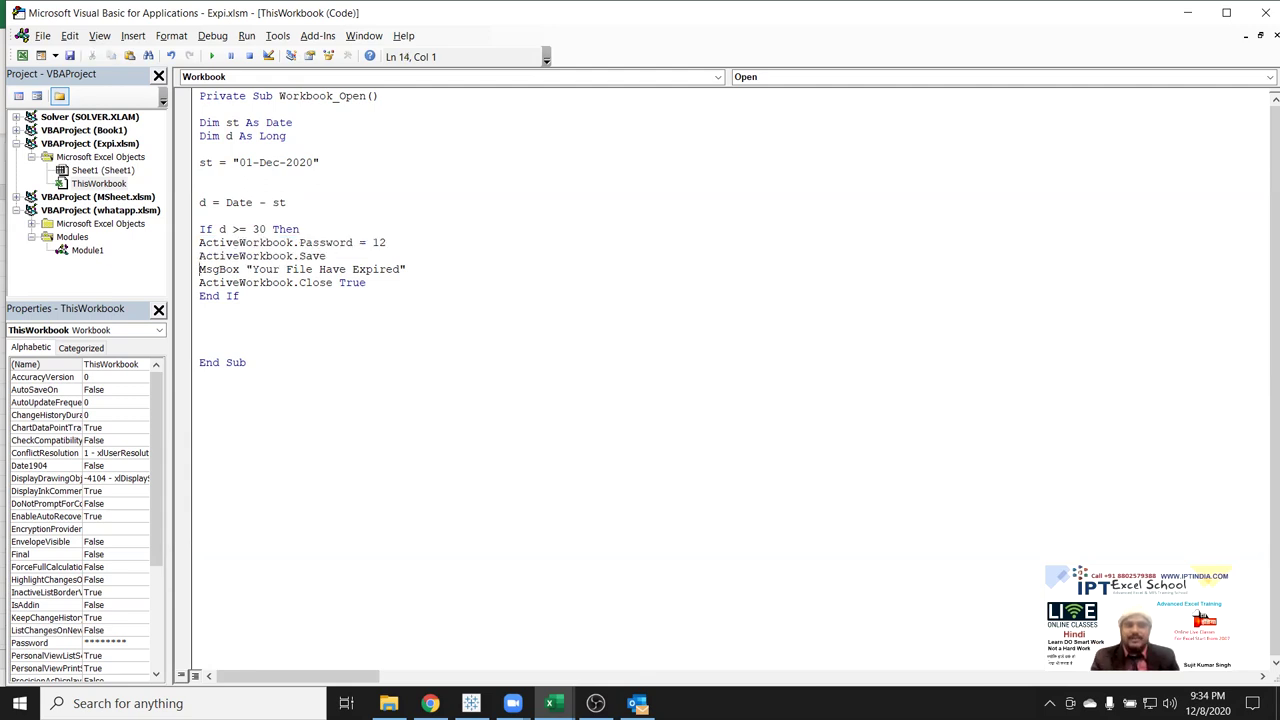
{"action": "key", "text": "shift+Down"}
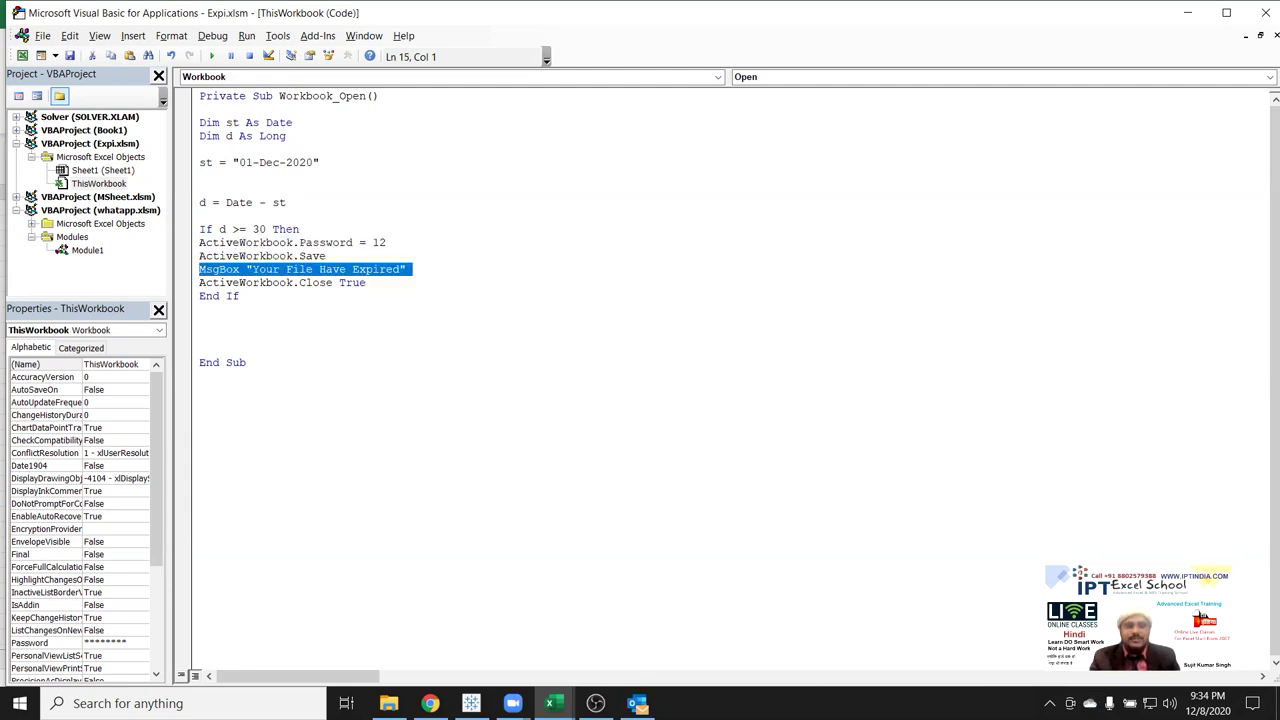
{"action": "left_click", "coordinate": [199, 282]}
{"action": "key", "text": "shift+Down"}
{"action": "left_click", "coordinate": [199, 296]}
{"action": "key", "text": "Down"}
{"action": "key", "text": "Down"}
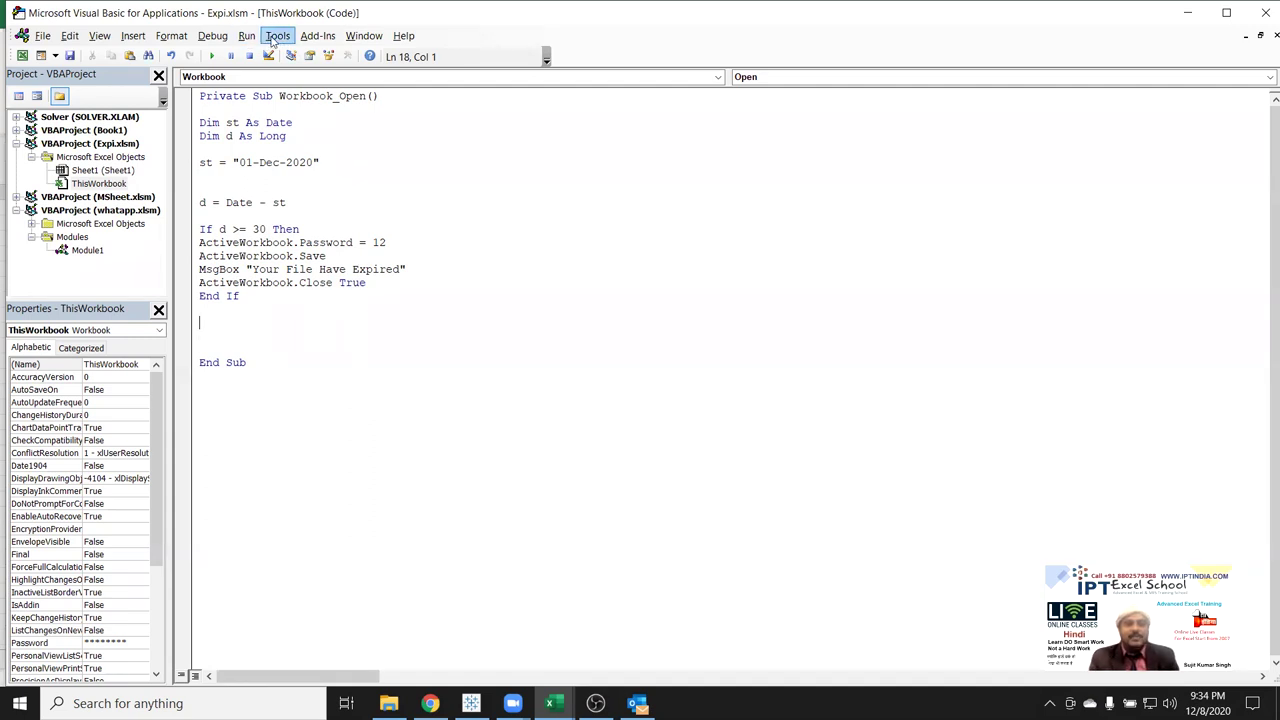
Lock the VBAProject with a password on its Protection tab and close the VBA editor.
{"action": "left_click", "coordinate": [274, 40]}
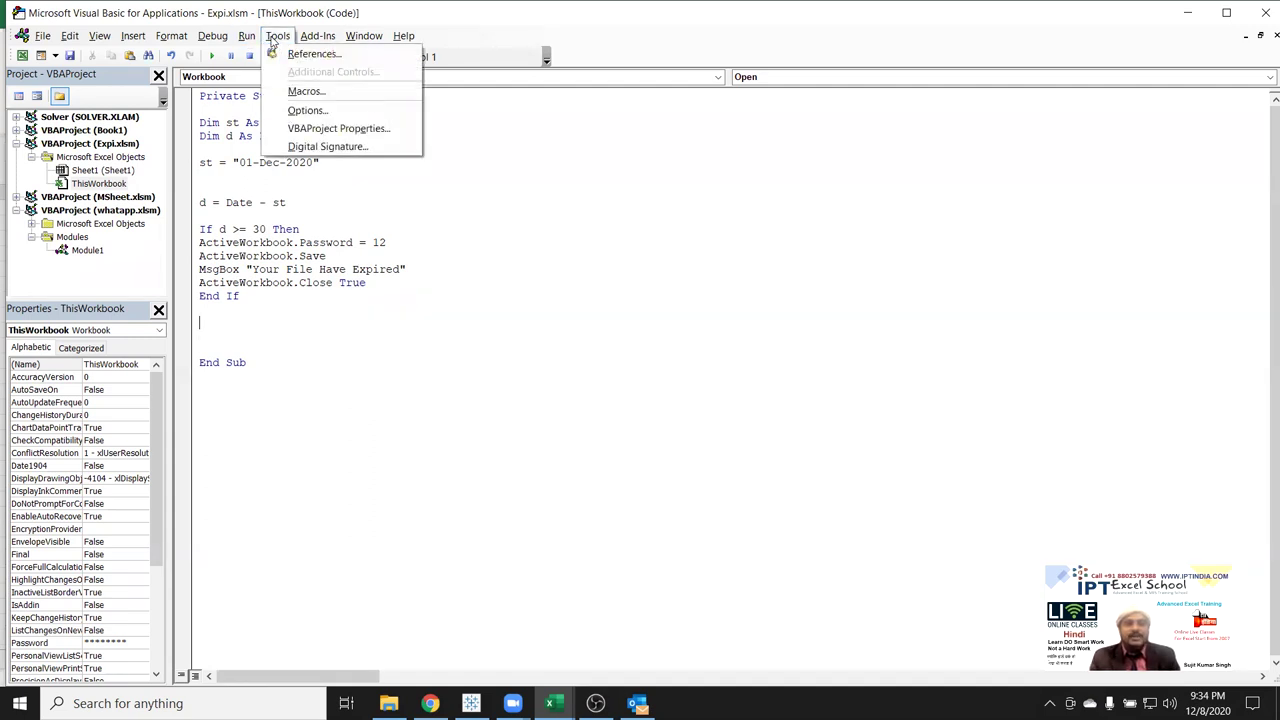
{"action": "left_click", "coordinate": [330, 132]}
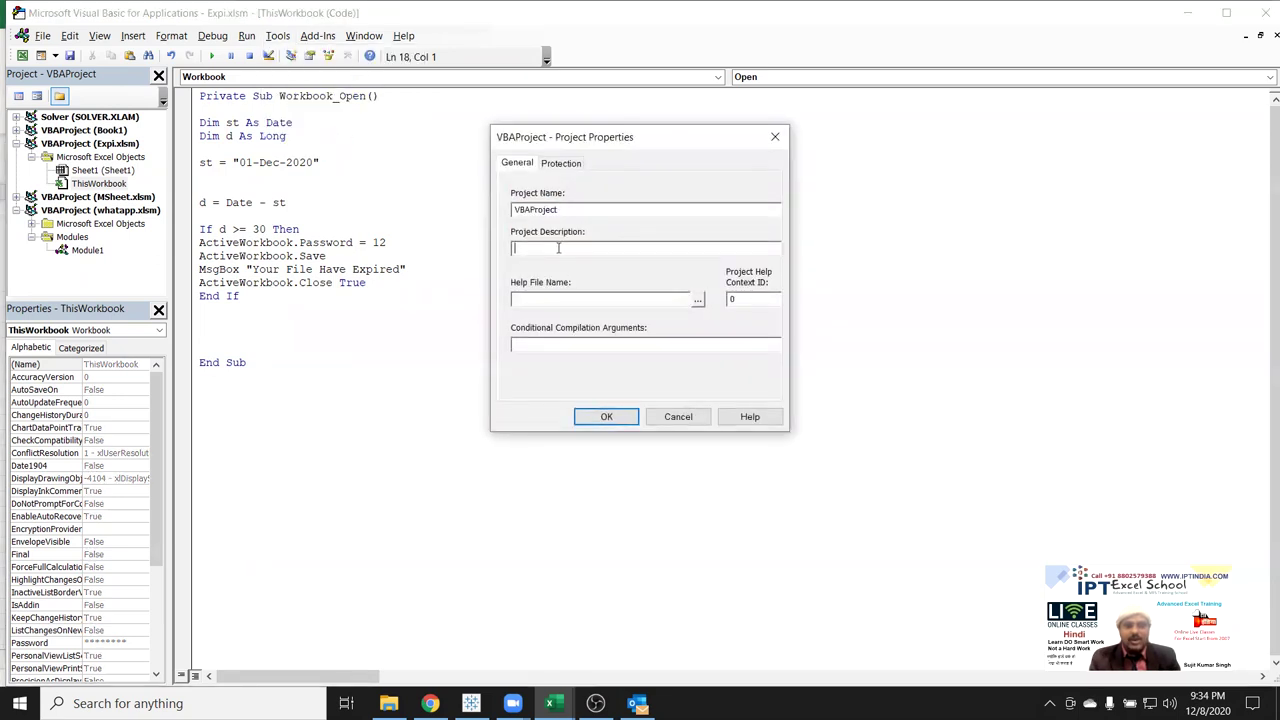
{"action": "left_click", "coordinate": [559, 167]}
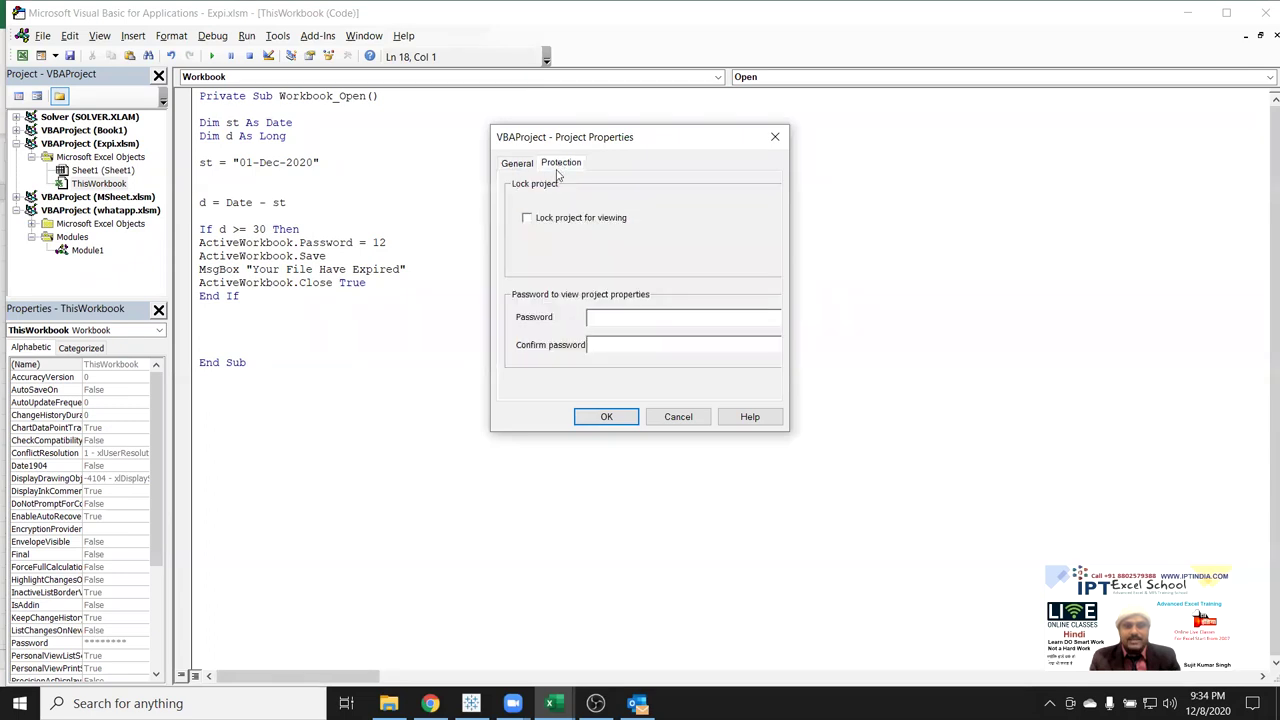
{"action": "left_click", "coordinate": [605, 316]}
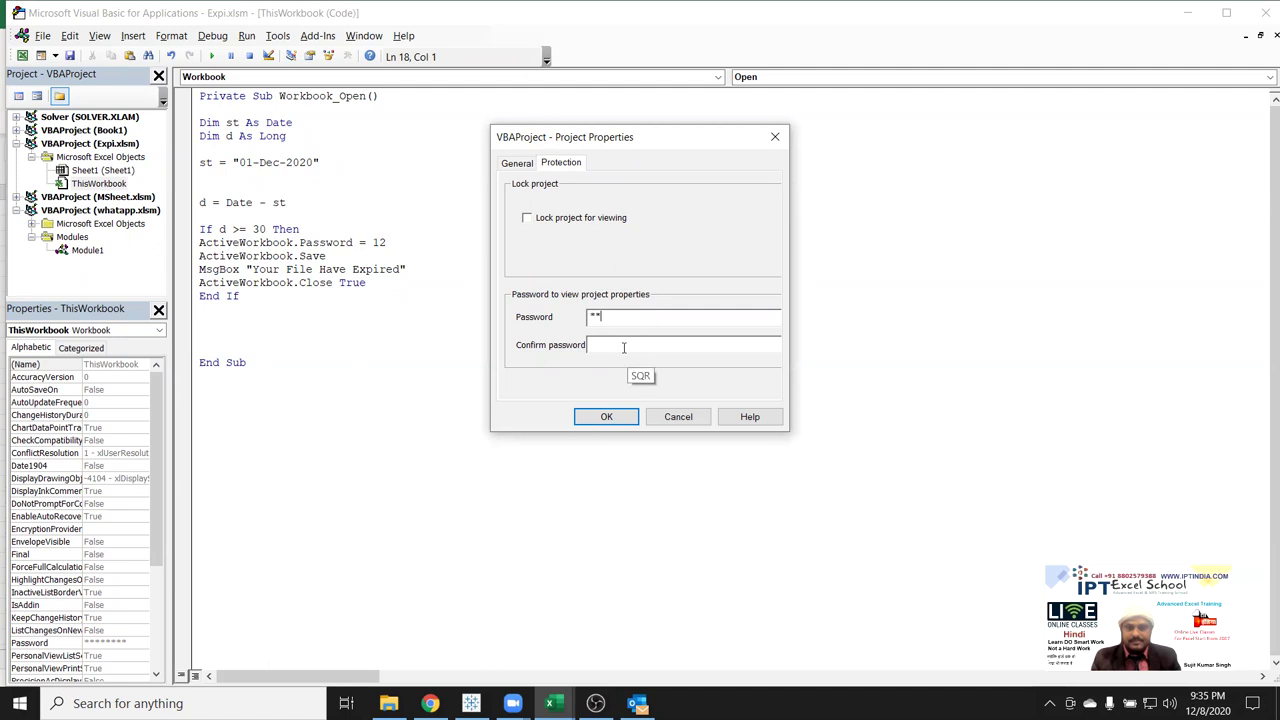
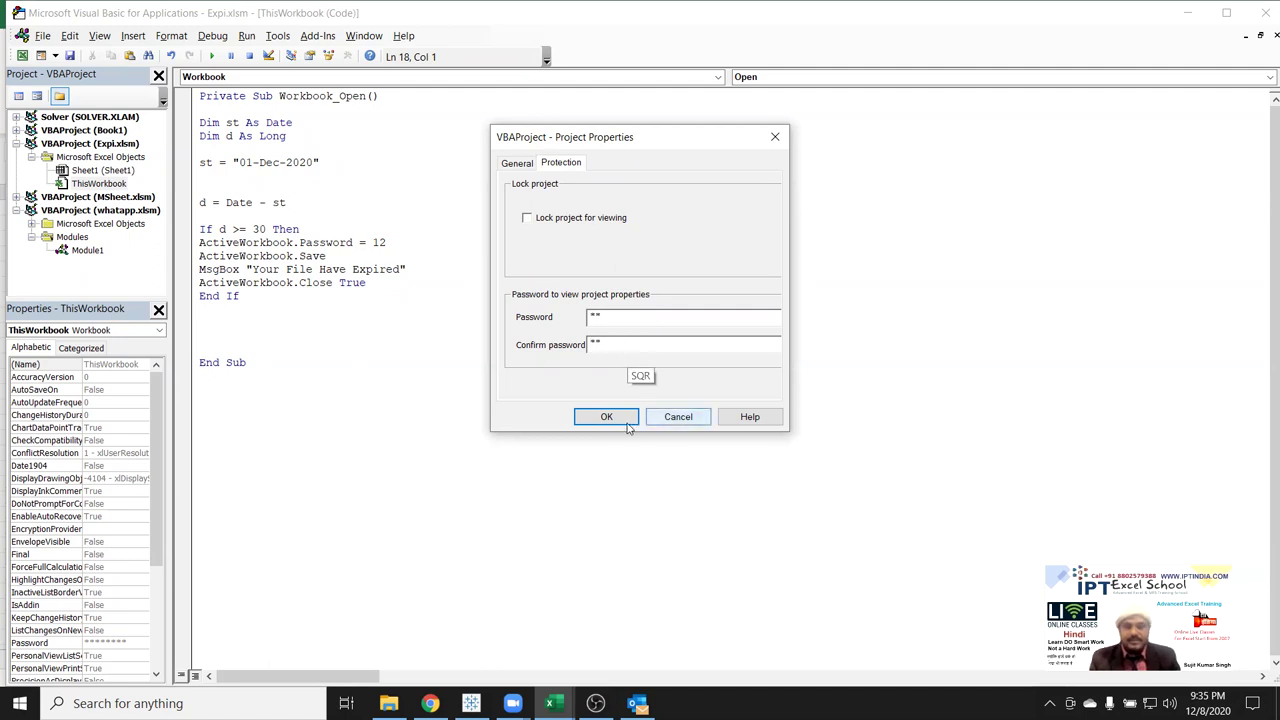
{"action": "left_click", "coordinate": [608, 418]}
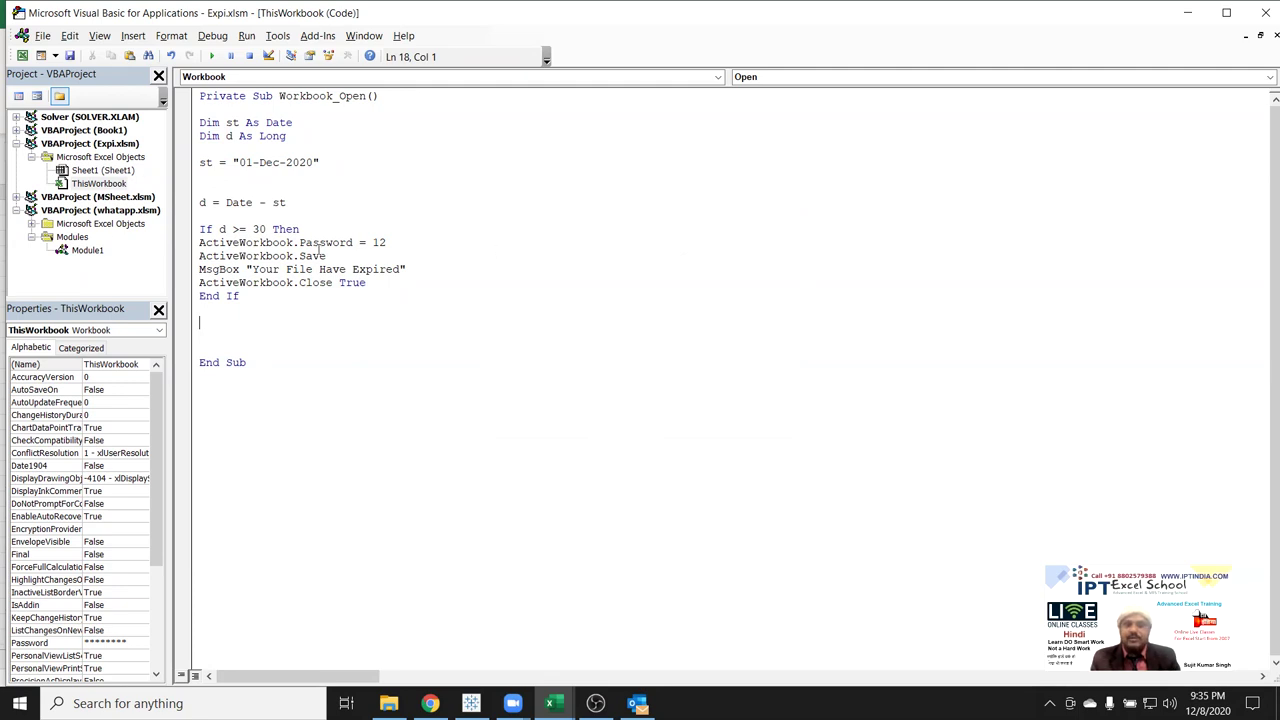
{"action": "left_click", "coordinate": [1263, 12]}
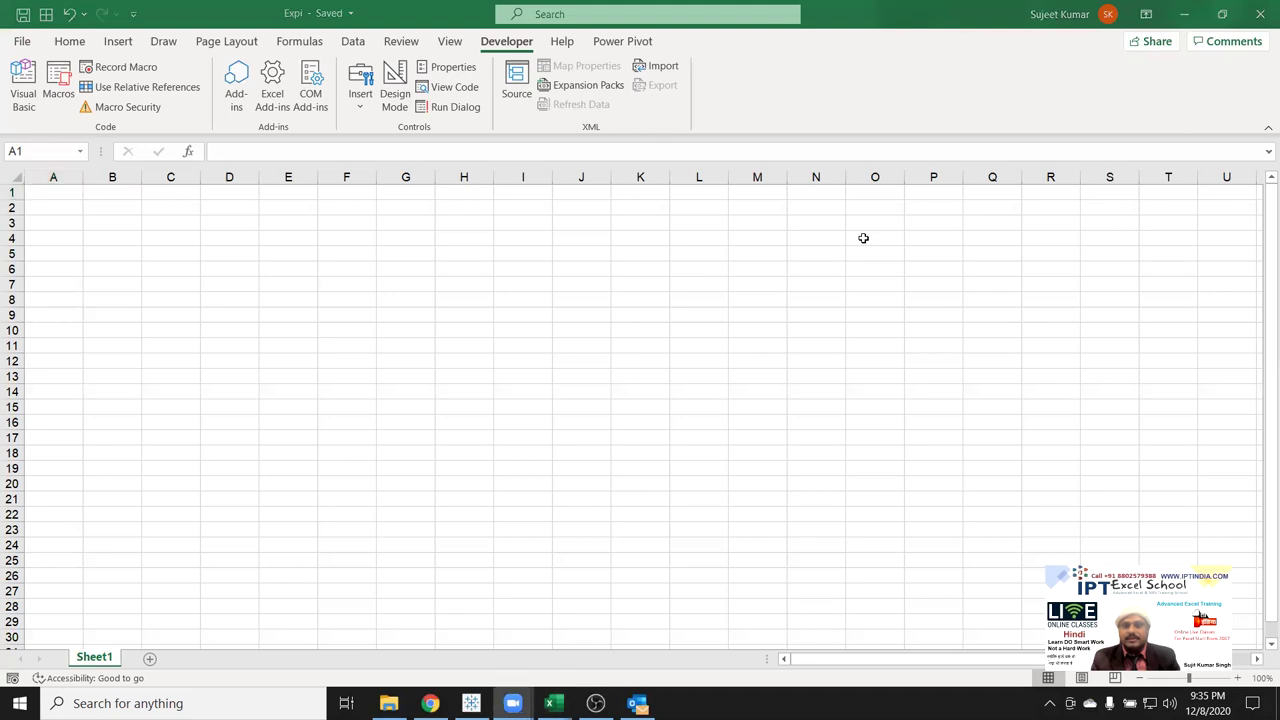
Close the Expi workbook, saving its changes.
{"action": "left_click", "coordinate": [992, 284]}
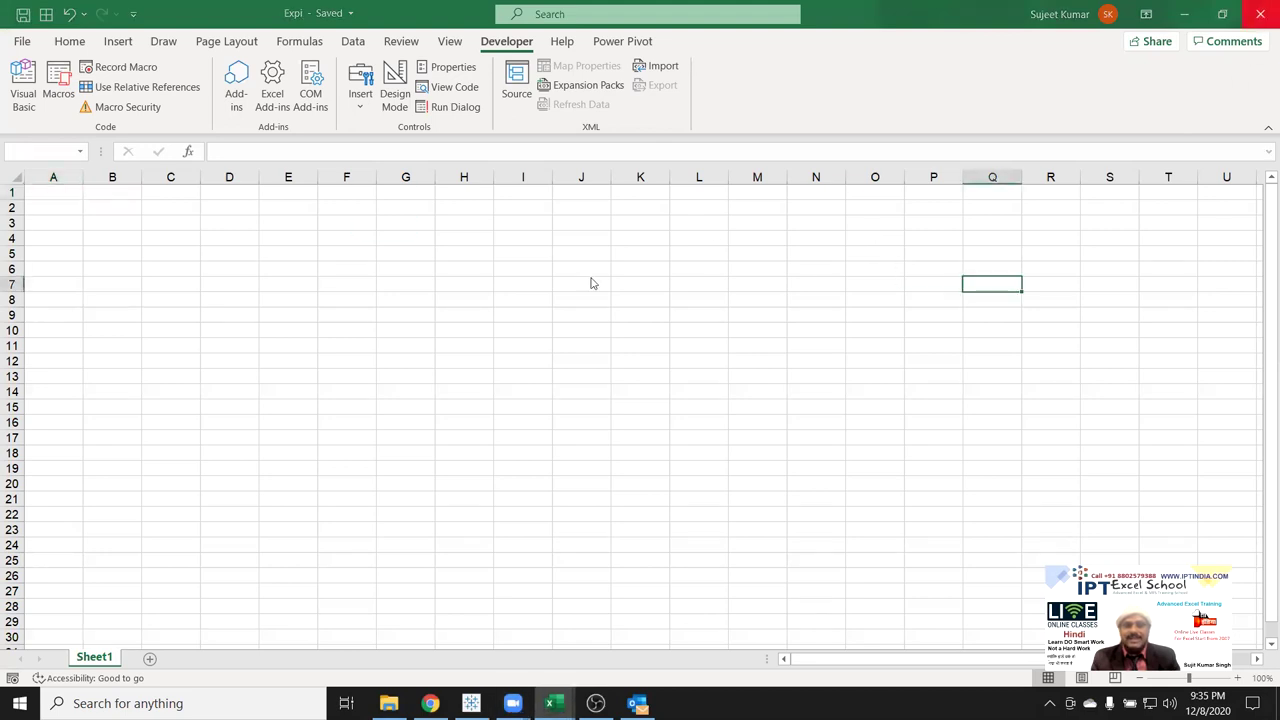
{"action": "key", "text": "ctrl+w"}
{"action": "left_click", "coordinate": [567, 371]}
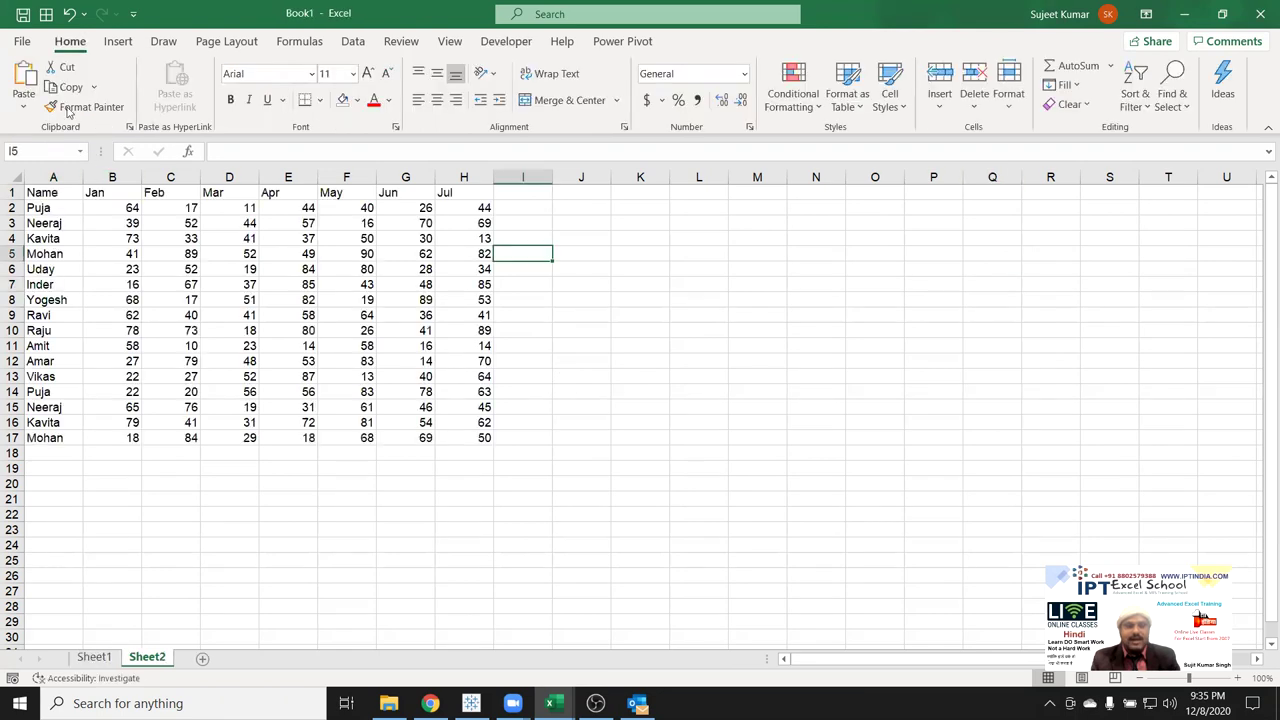
Reopen Expi from the Recent list and open the Visual Basic editor.
{"action": "left_click", "coordinate": [22, 45]}
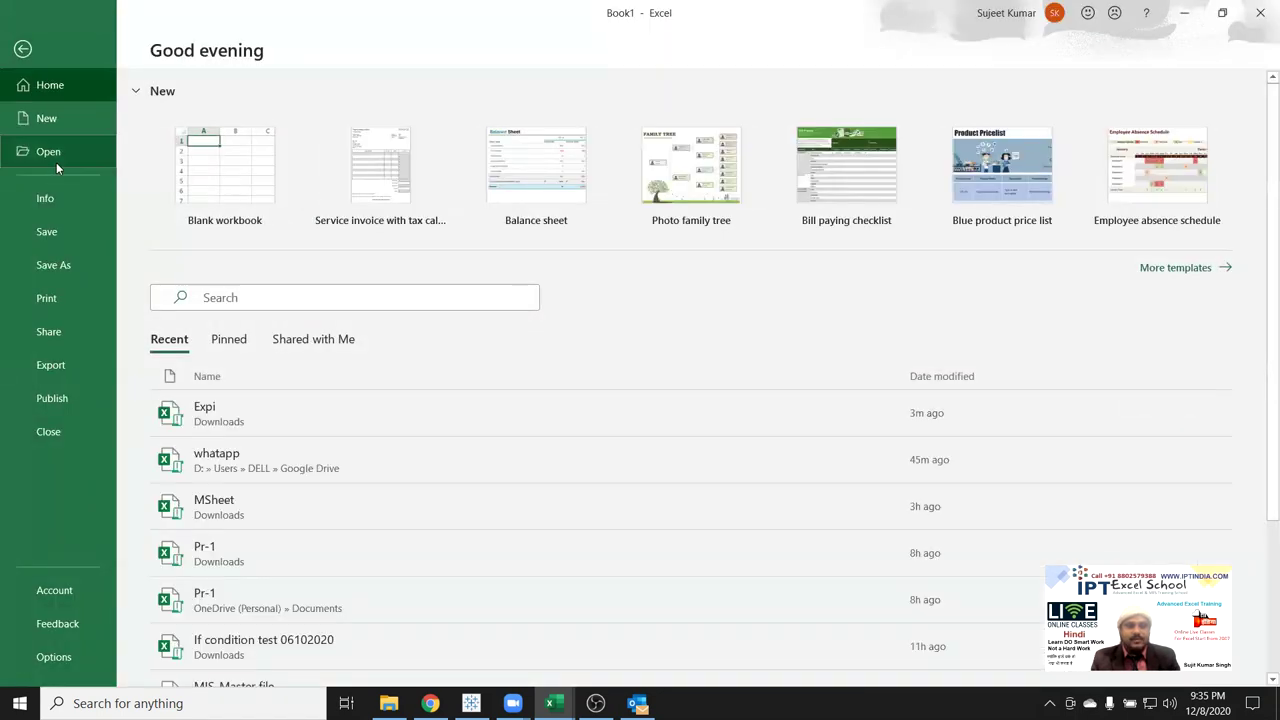
{"action": "left_click", "coordinate": [55, 158]}
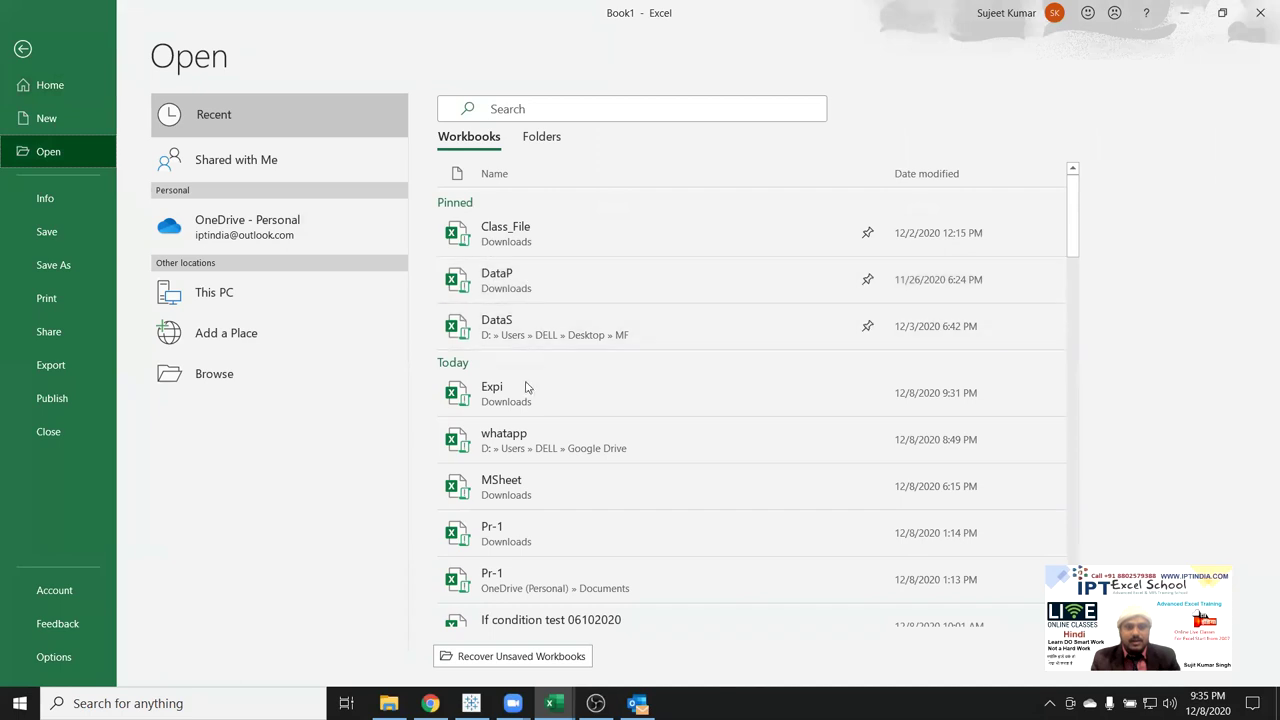
{"action": "left_click", "coordinate": [523, 390]}
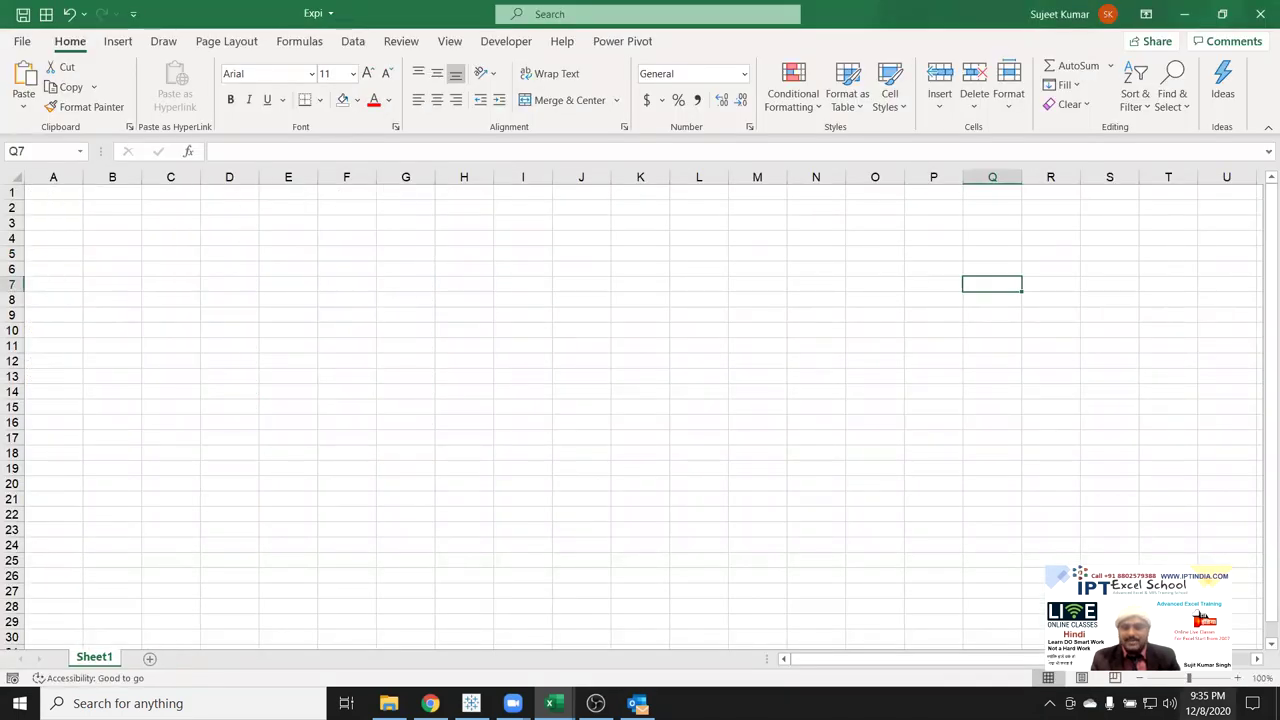
{"action": "left_click", "coordinate": [506, 41]}
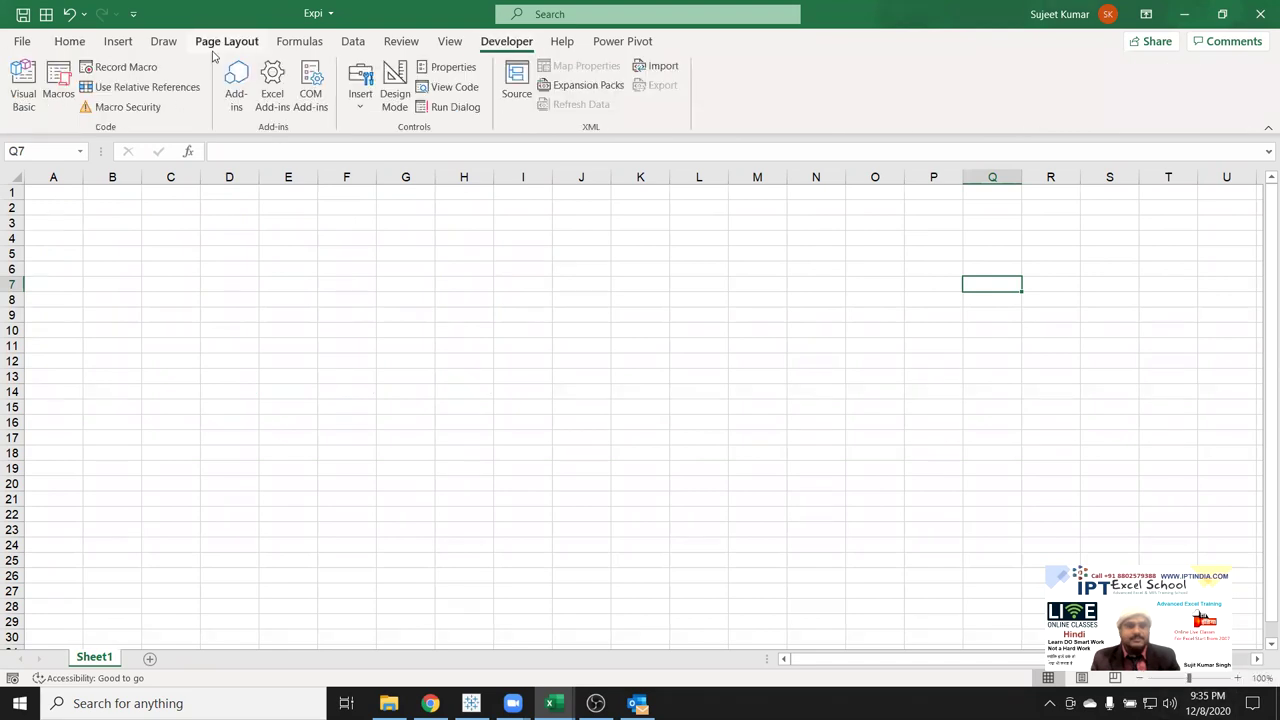
{"action": "left_click", "coordinate": [23, 88]}
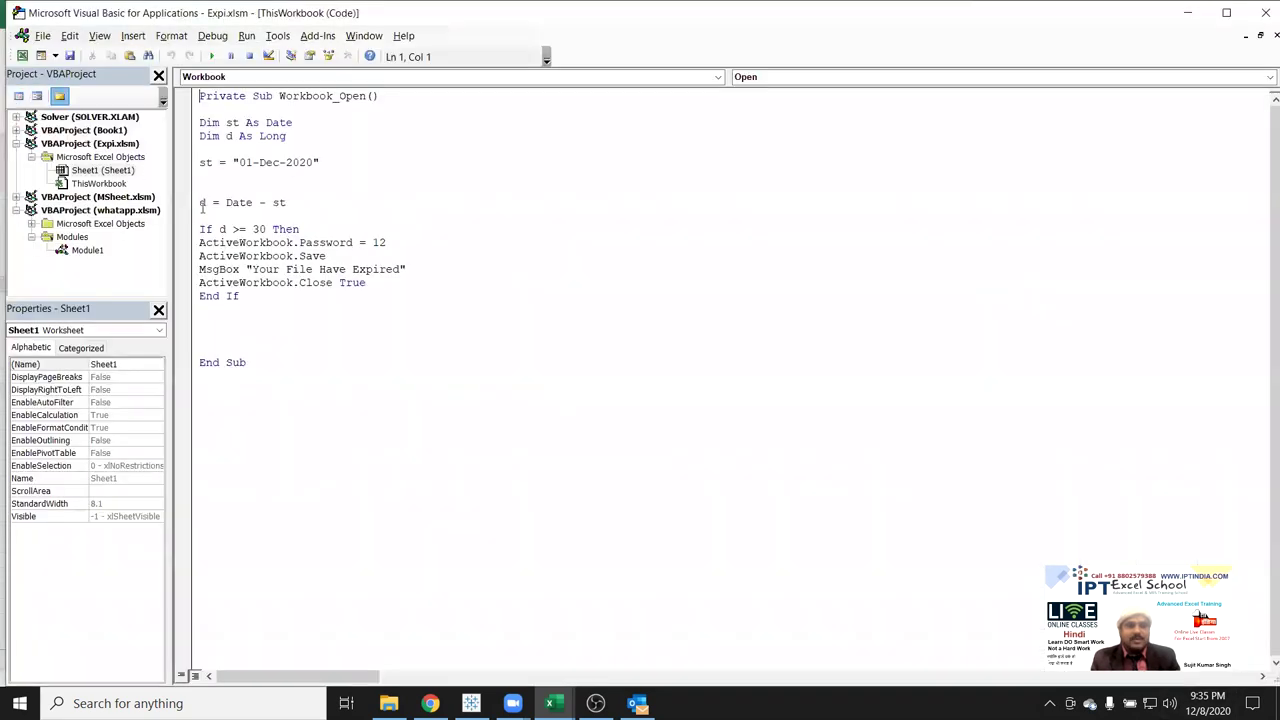
Confirm VBAProject Properties now asks for a password, then cancel the prompt.
{"action": "left_click", "coordinate": [299, 333]}
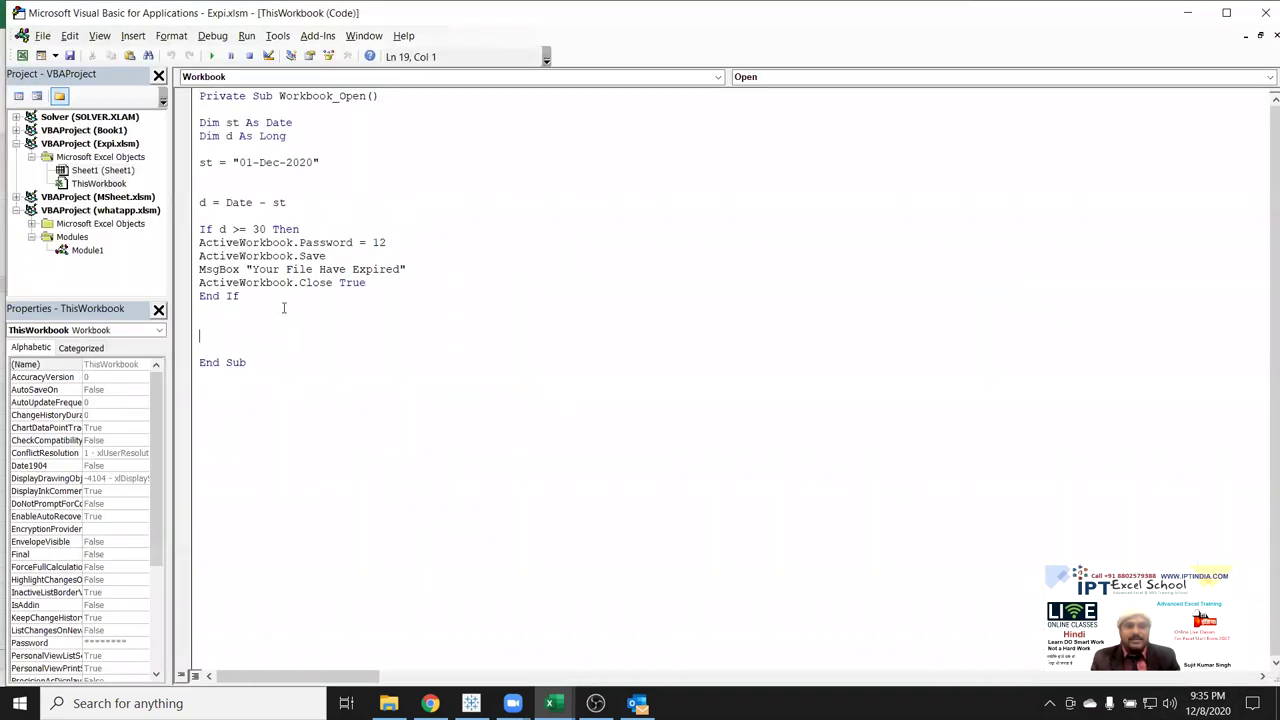
{"action": "double_click", "coordinate": [89, 186]}
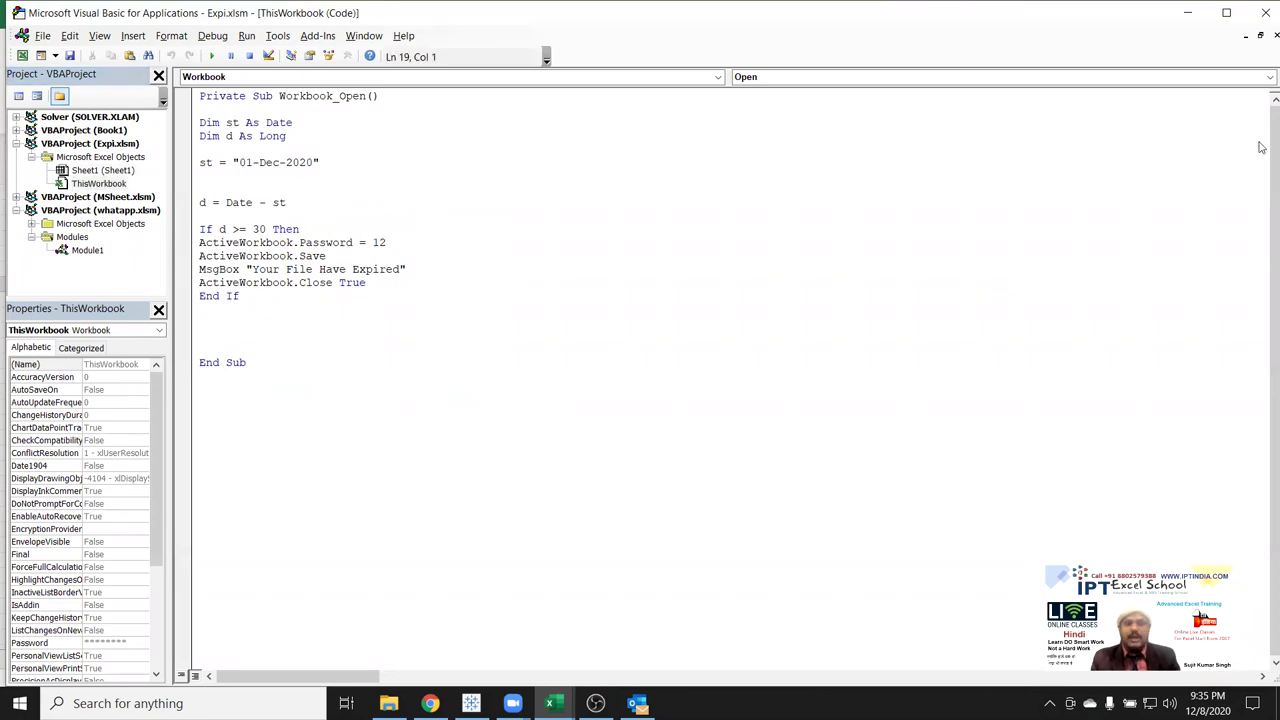
{"action": "left_click", "coordinate": [278, 36]}
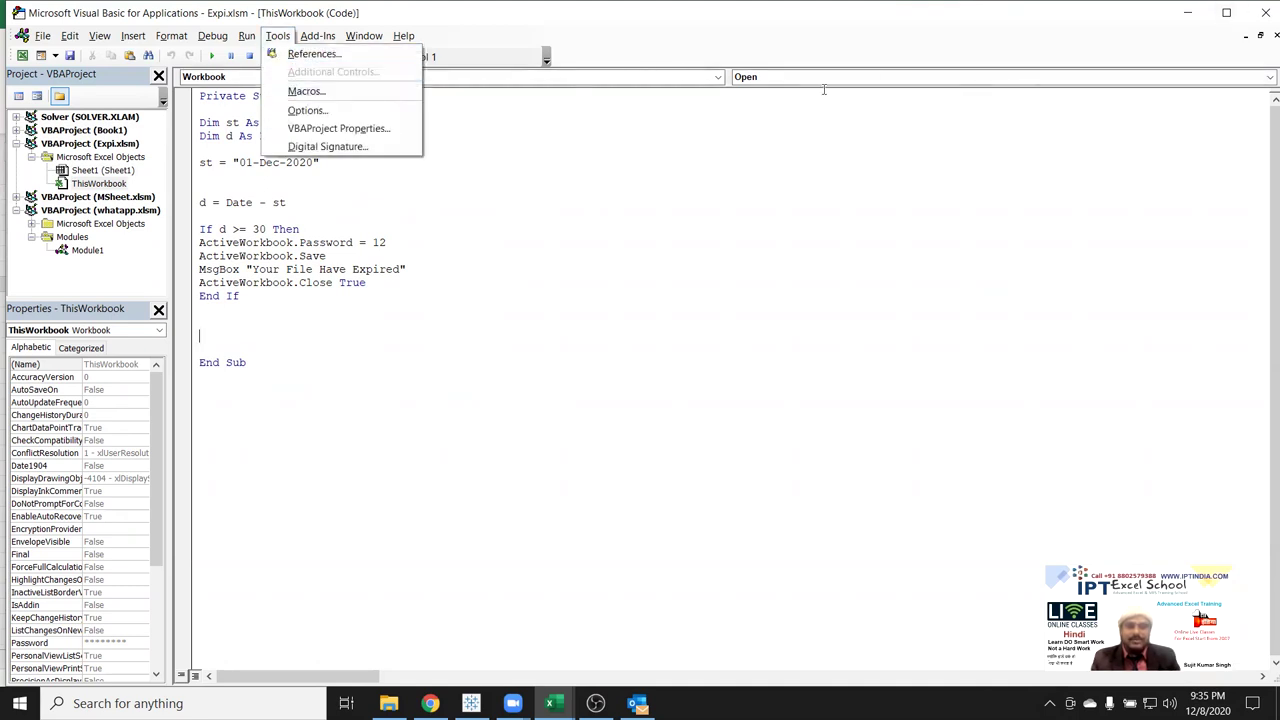
{"action": "left_click", "coordinate": [316, 129]}
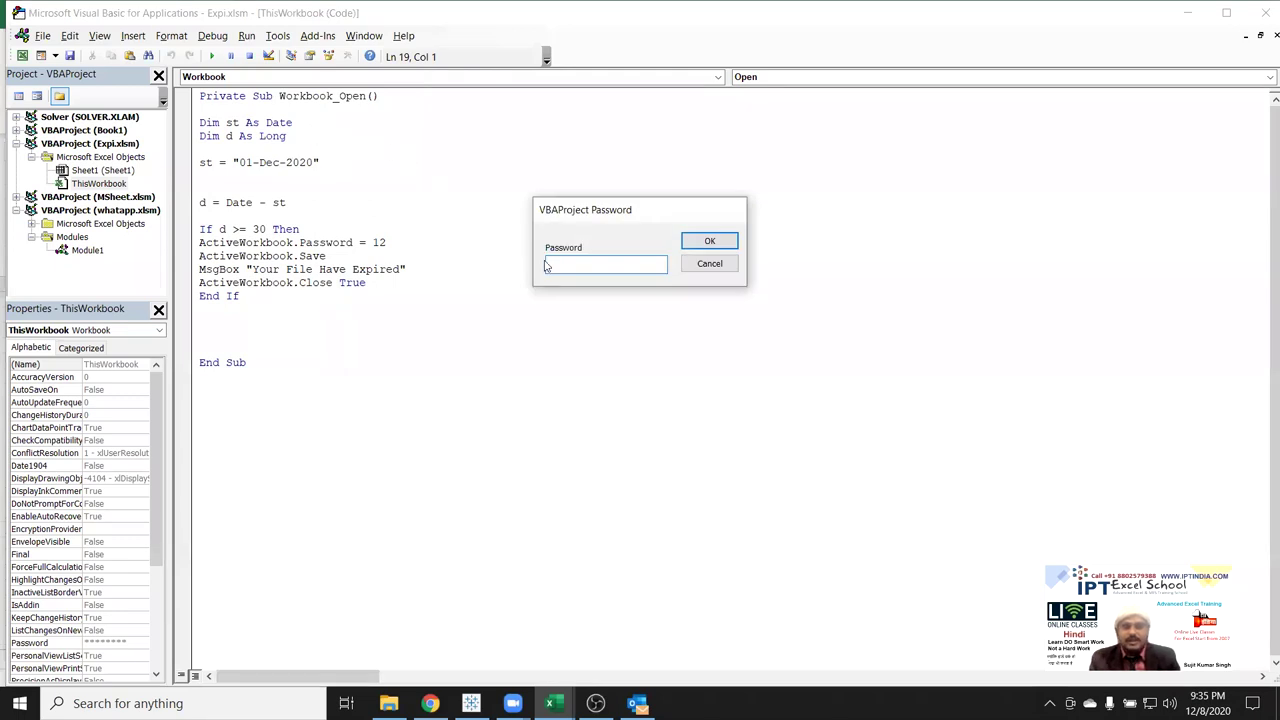
{"action": "left_click", "coordinate": [733, 273]}
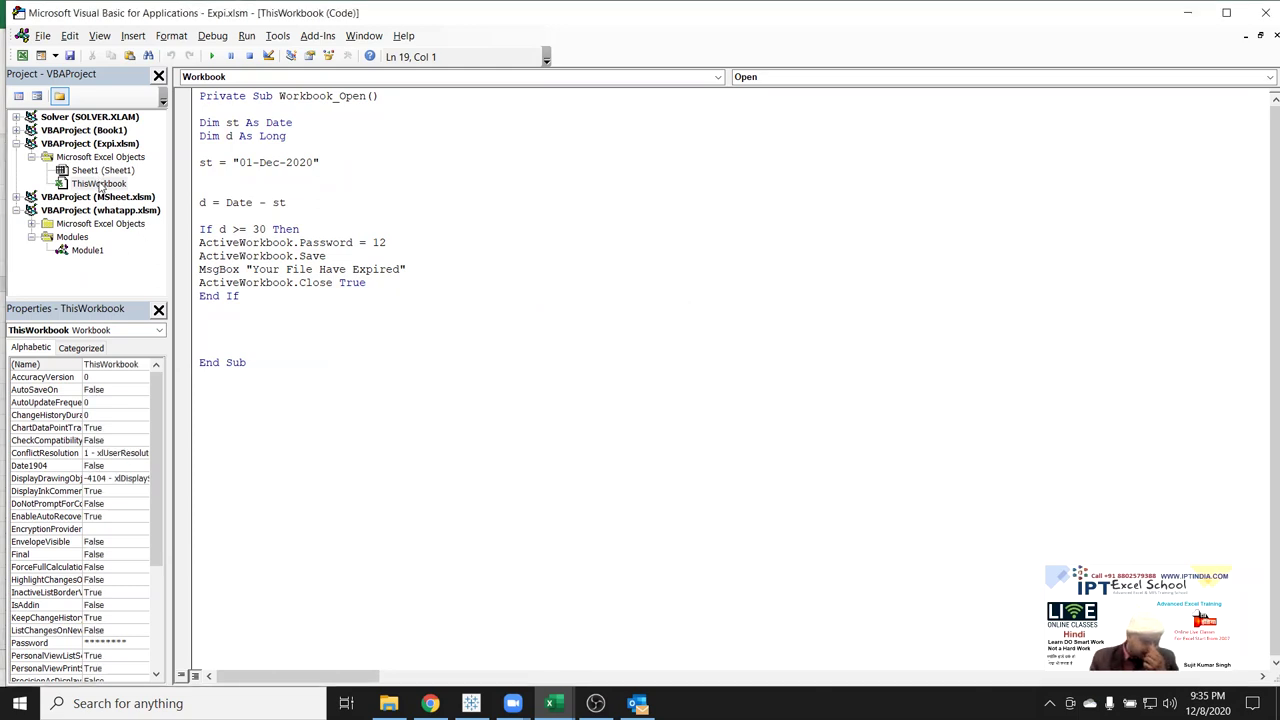
Toggle a breakpoint on the Close line, undo a stray letter, and close the editor.
{"action": "left_click", "coordinate": [182, 284]}
{"action": "left_click", "coordinate": [272, 269]}
{"action": "type", "text": "a"}
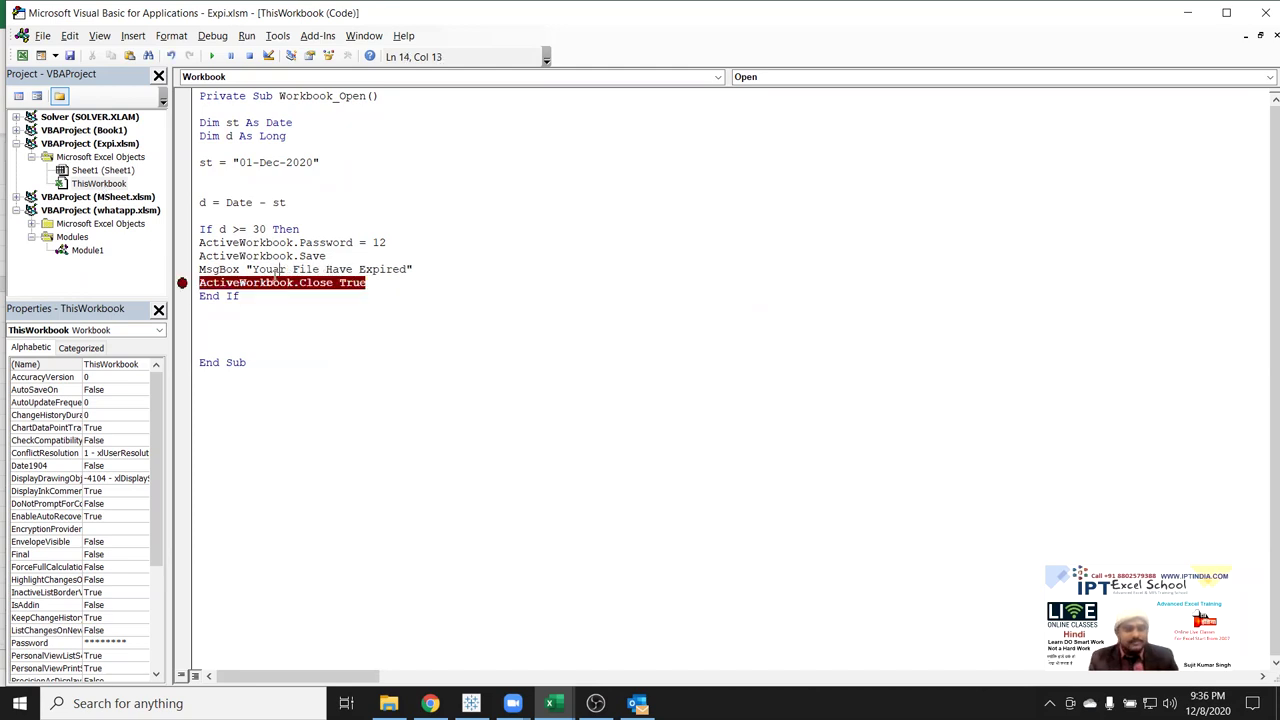
{"action": "key", "text": "BackSpace"}
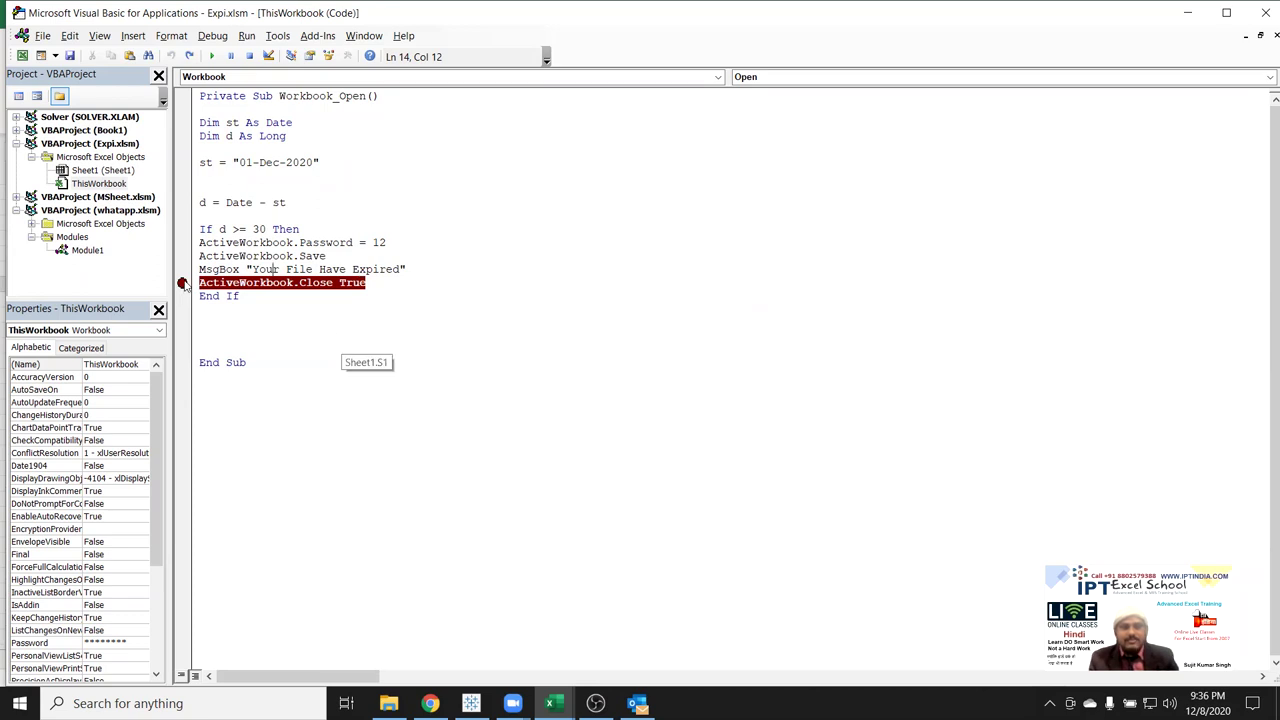
{"action": "left_click", "coordinate": [182, 283]}
{"action": "left_click", "coordinate": [260, 309]}
{"action": "left_click", "coordinate": [1262, 14]}
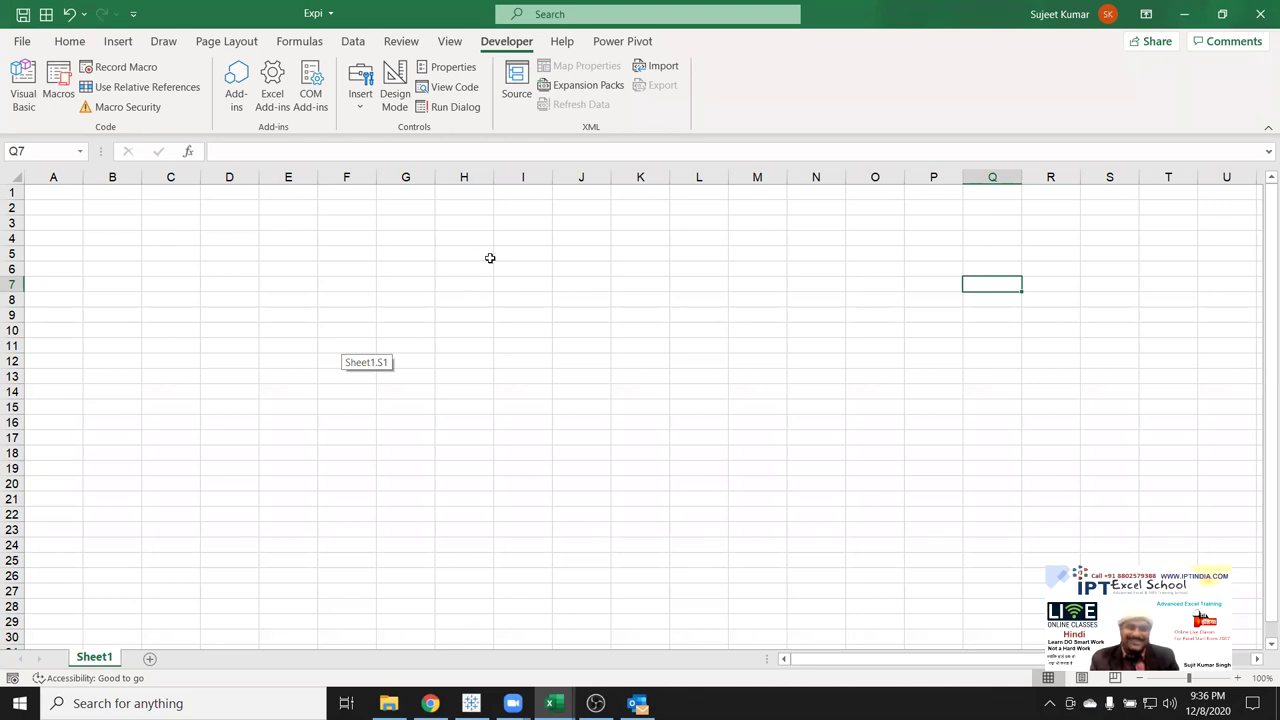
Close Expi.xlsm, saving its changes.
{"action": "left_click", "coordinate": [348, 267]}
{"action": "left_click", "coordinate": [426, 289]}
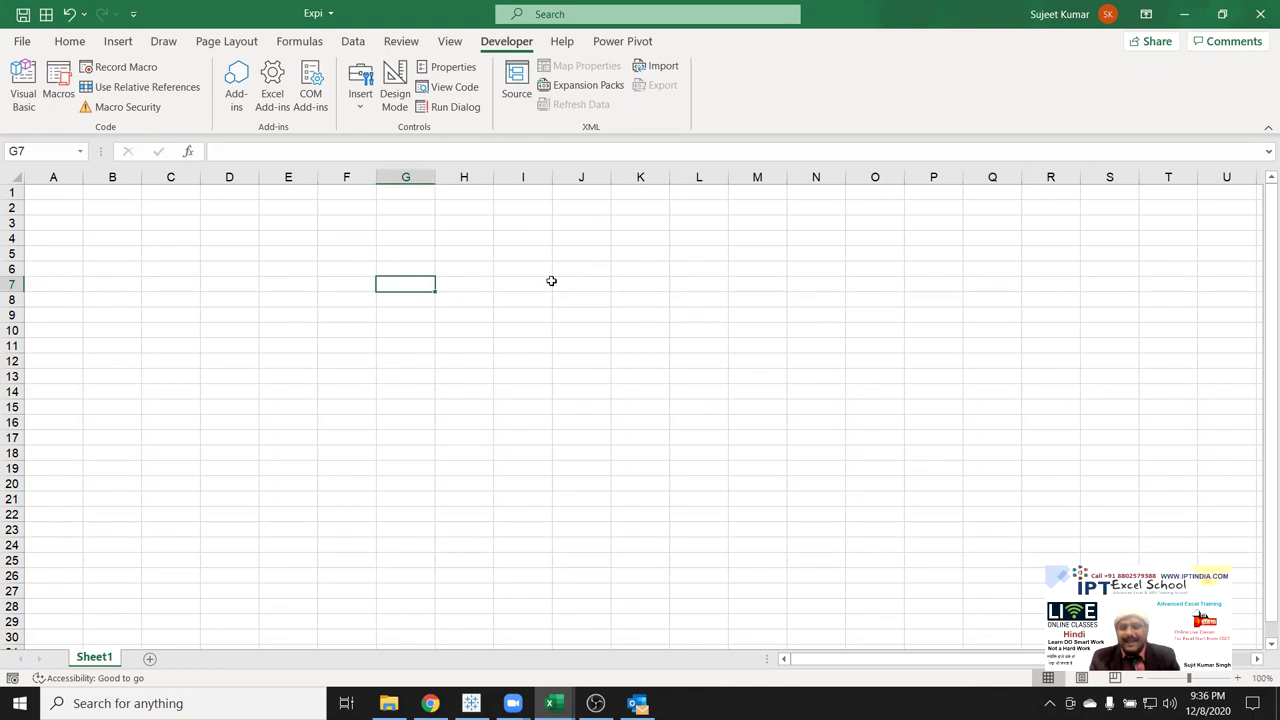
{"action": "left_click", "coordinate": [1260, 14]}
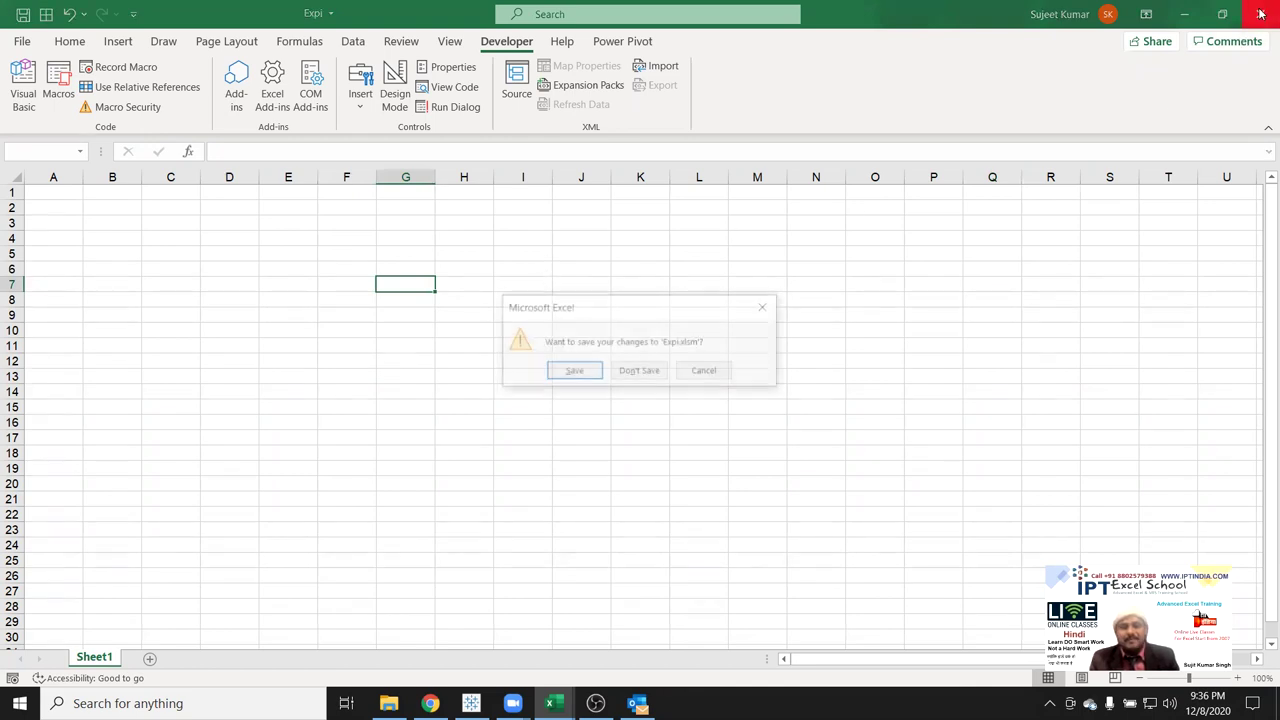
{"action": "left_click", "coordinate": [599, 375]}
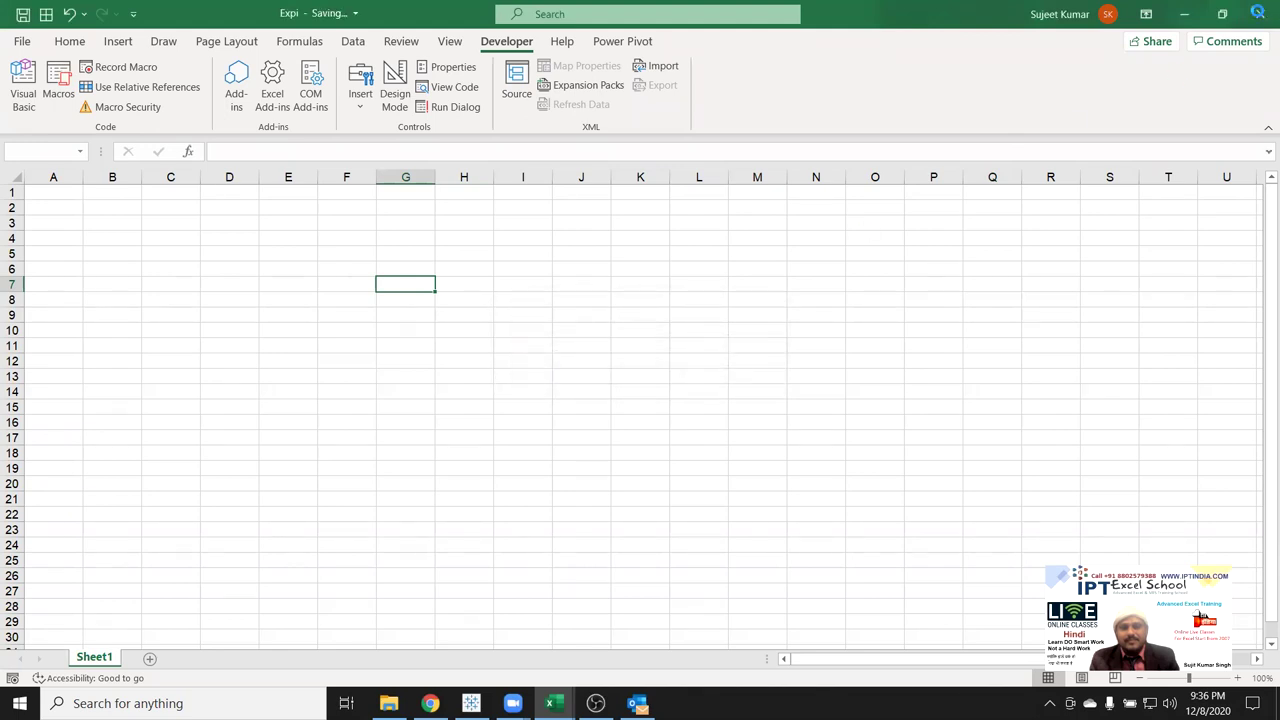
Close Book1, whatapp and MSheet without saving their changes.
{"action": "left_click", "coordinate": [1260, 14]}
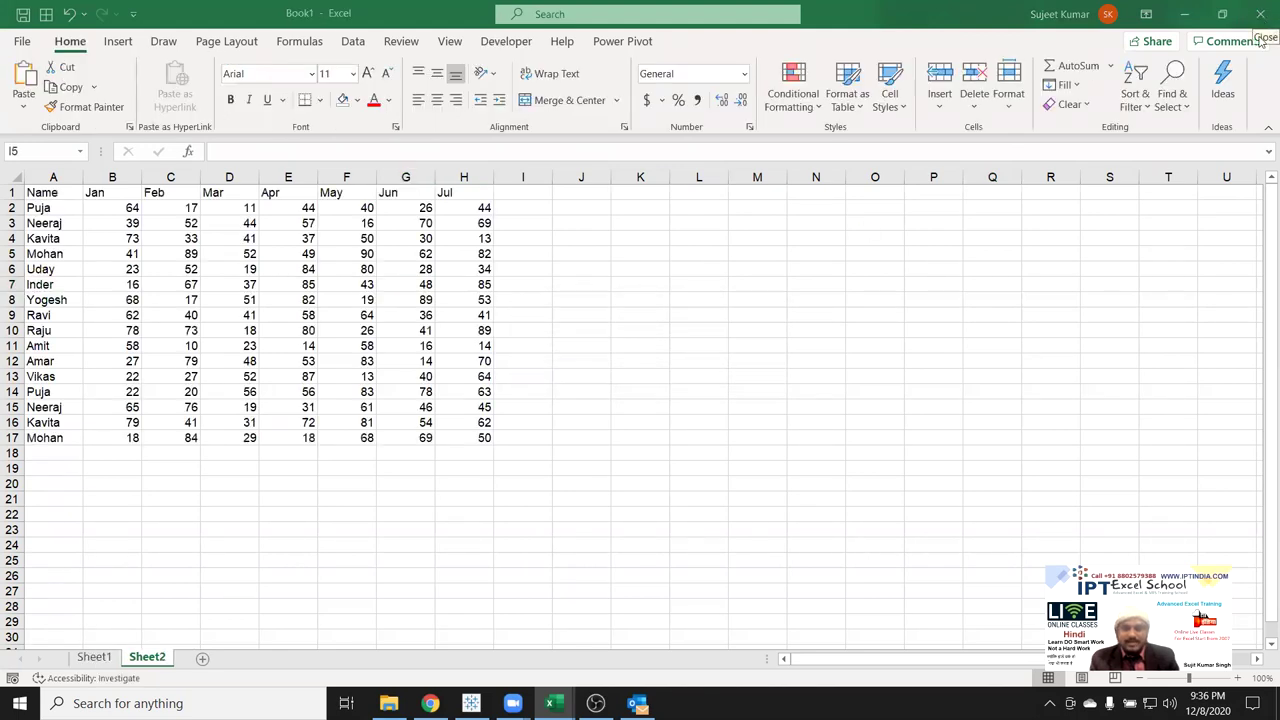
{"action": "left_click", "coordinate": [702, 444]}
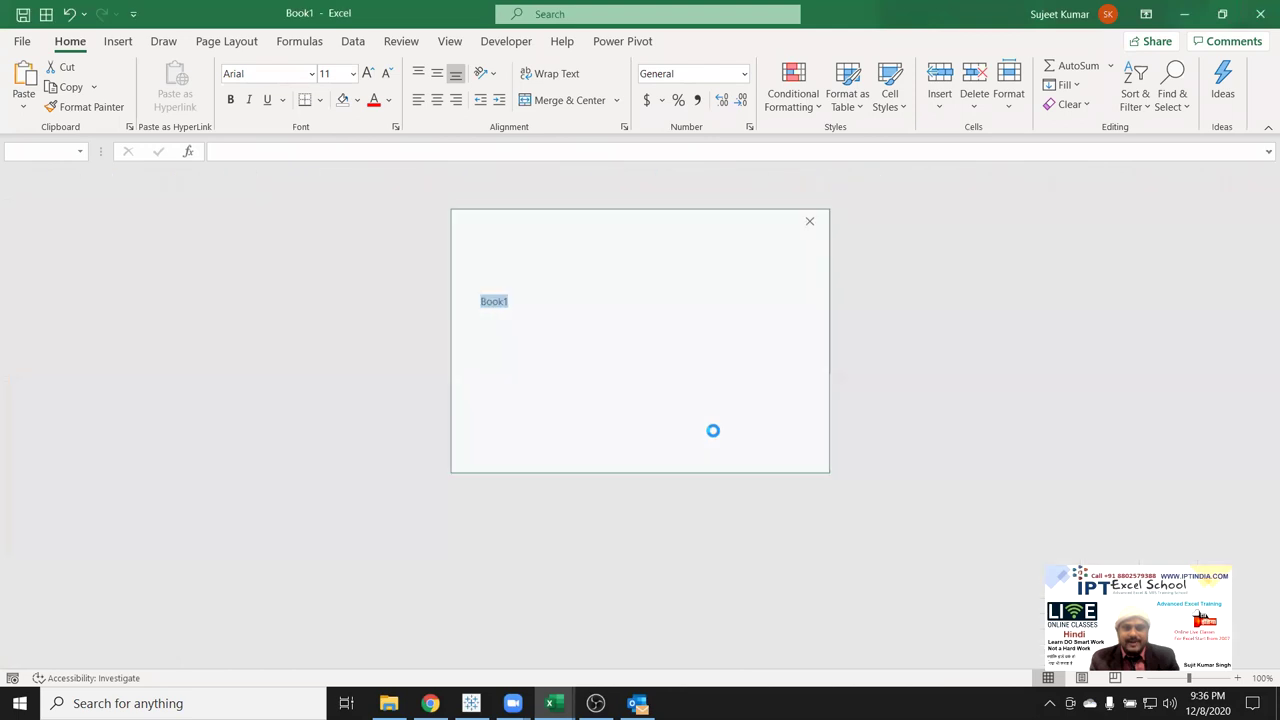
{"action": "left_click", "coordinate": [551, 703]}
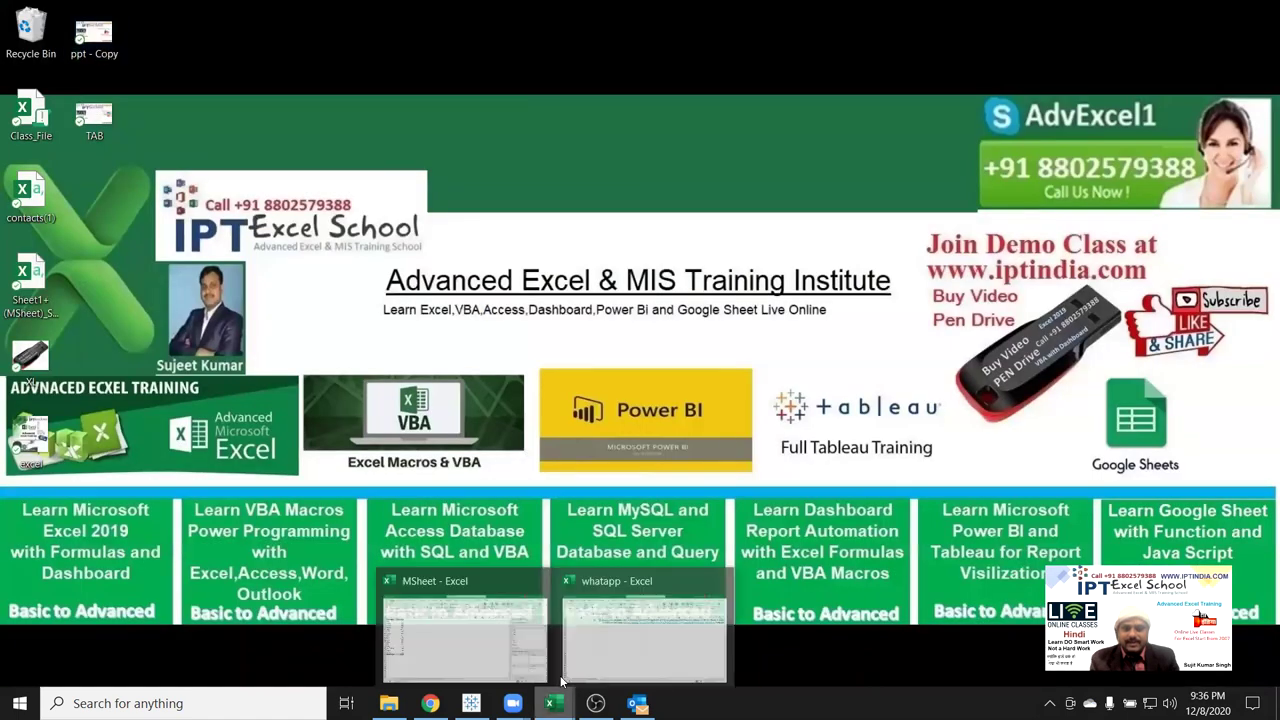
{"action": "left_click", "coordinate": [603, 665]}
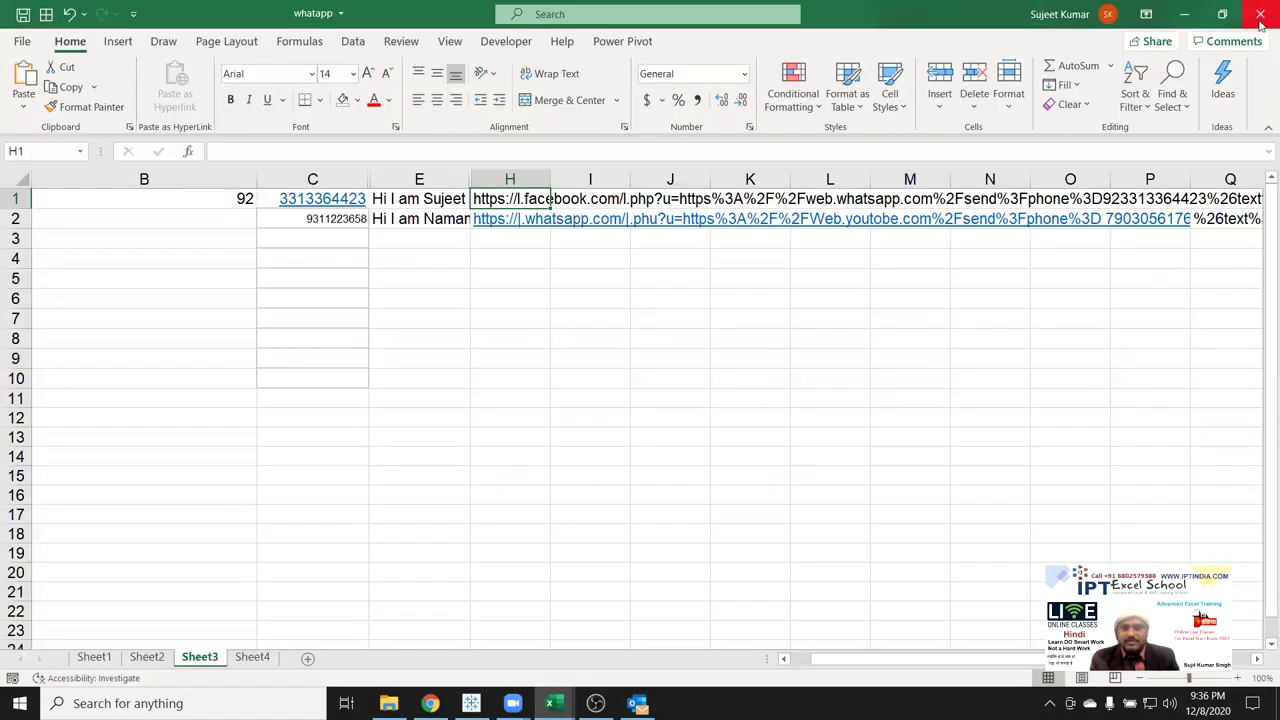
{"action": "left_click", "coordinate": [1260, 14]}
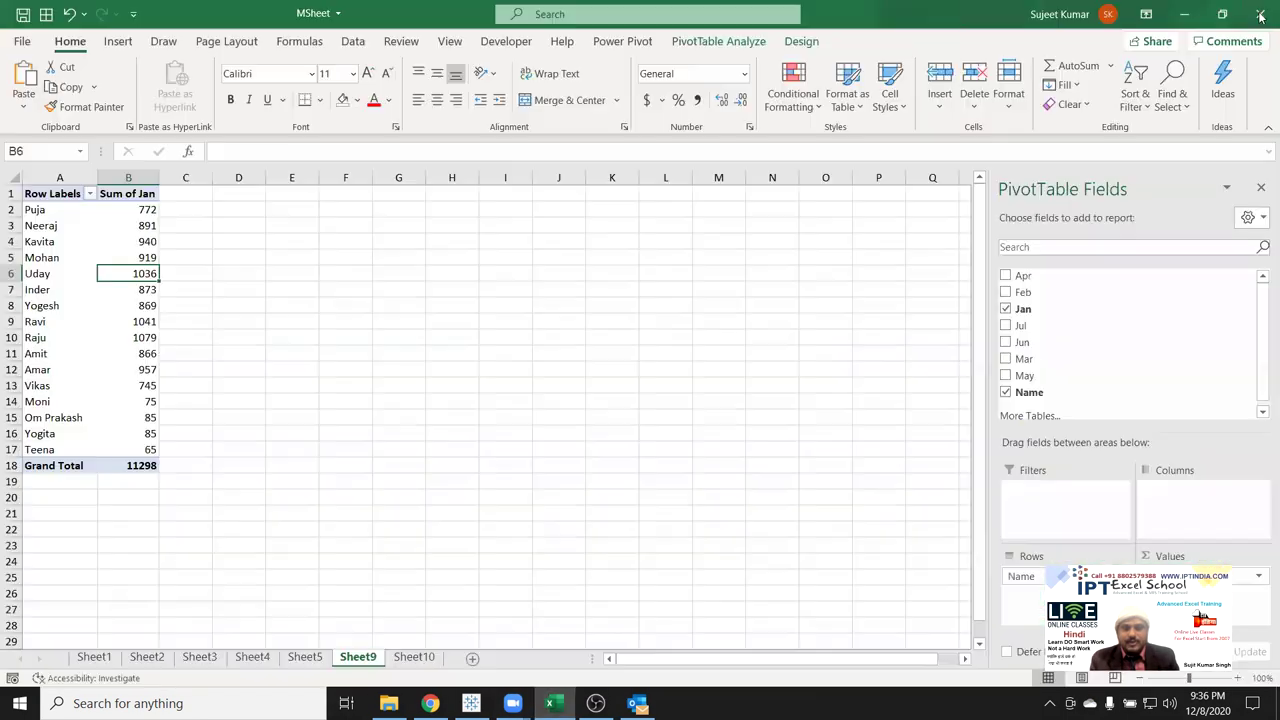
{"action": "left_click", "coordinate": [1260, 14]}
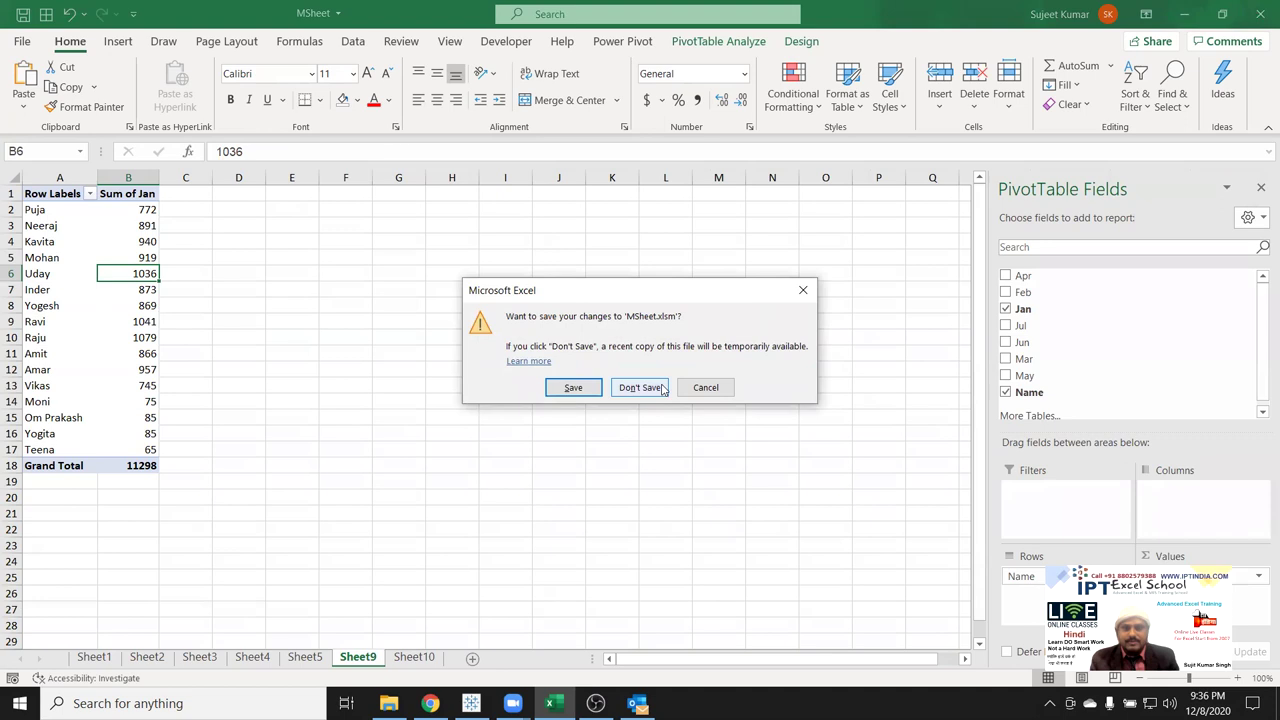
{"action": "left_click", "coordinate": [640, 387]}
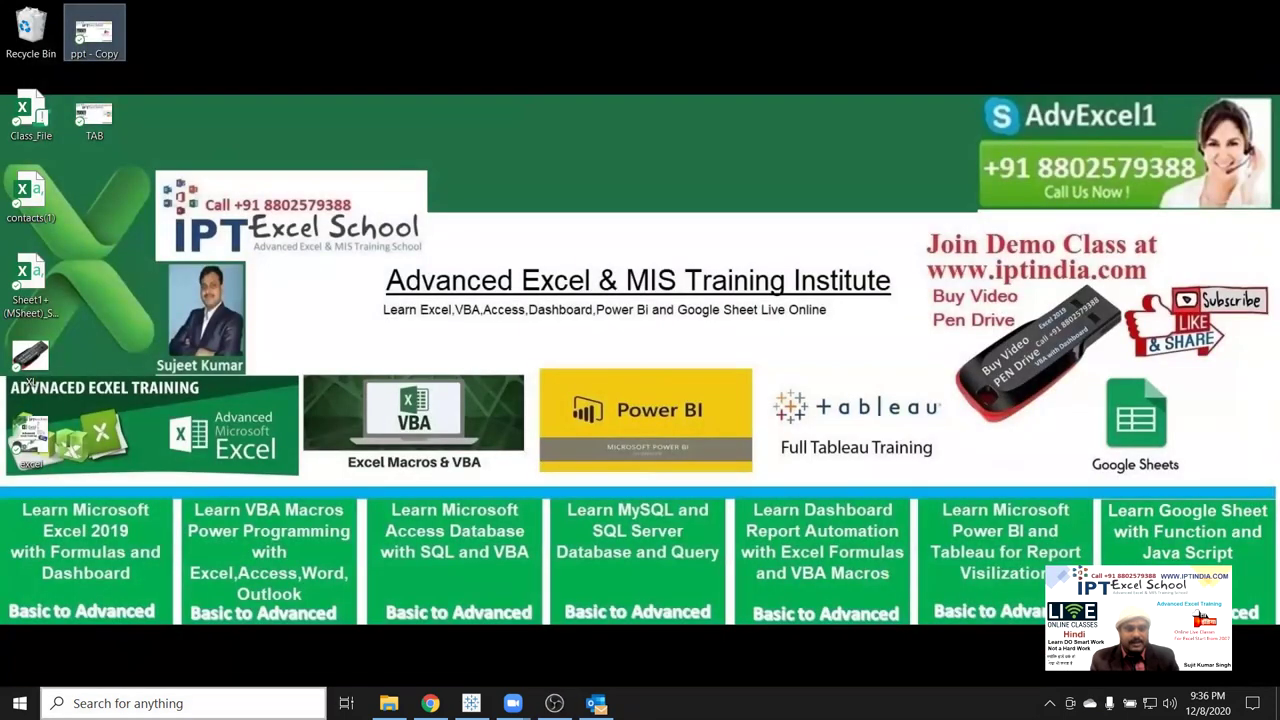
Launch Excel through Windows search for 'exce' and open Expi from Recent.
{"action": "left_click", "coordinate": [134, 703]}
{"action": "type", "text": "exce"}
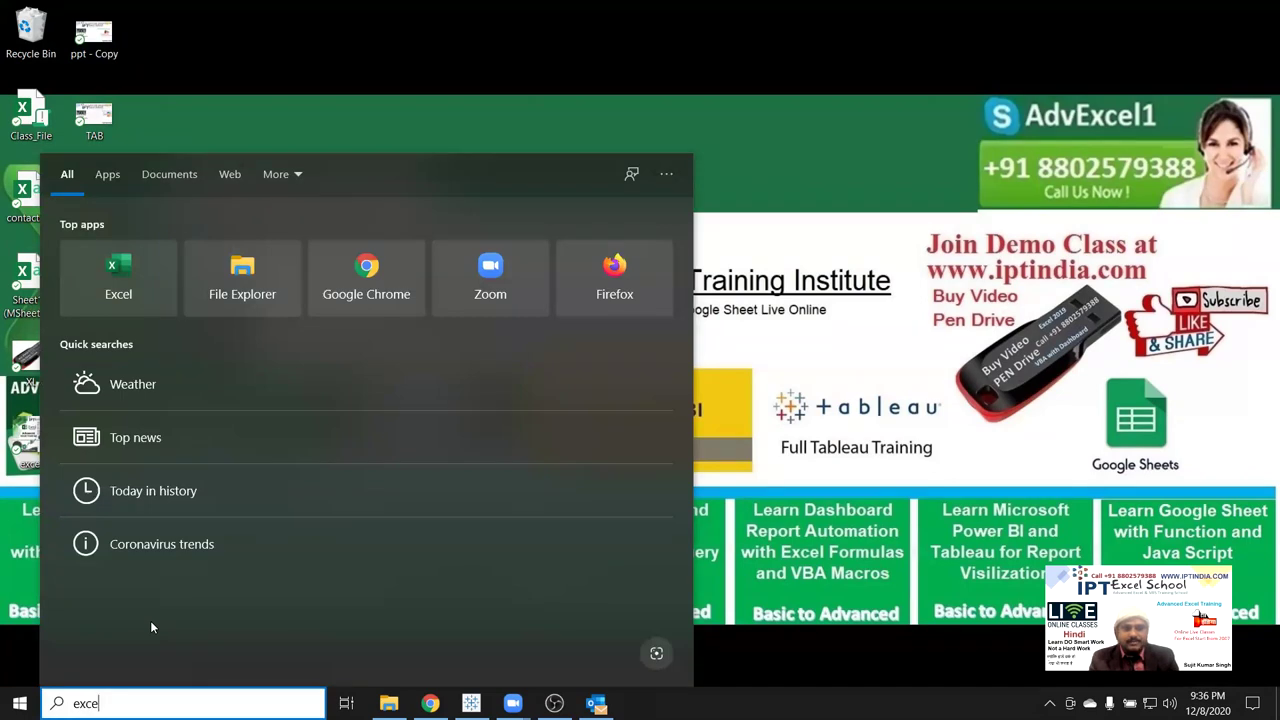
{"action": "key", "text": "Return"}
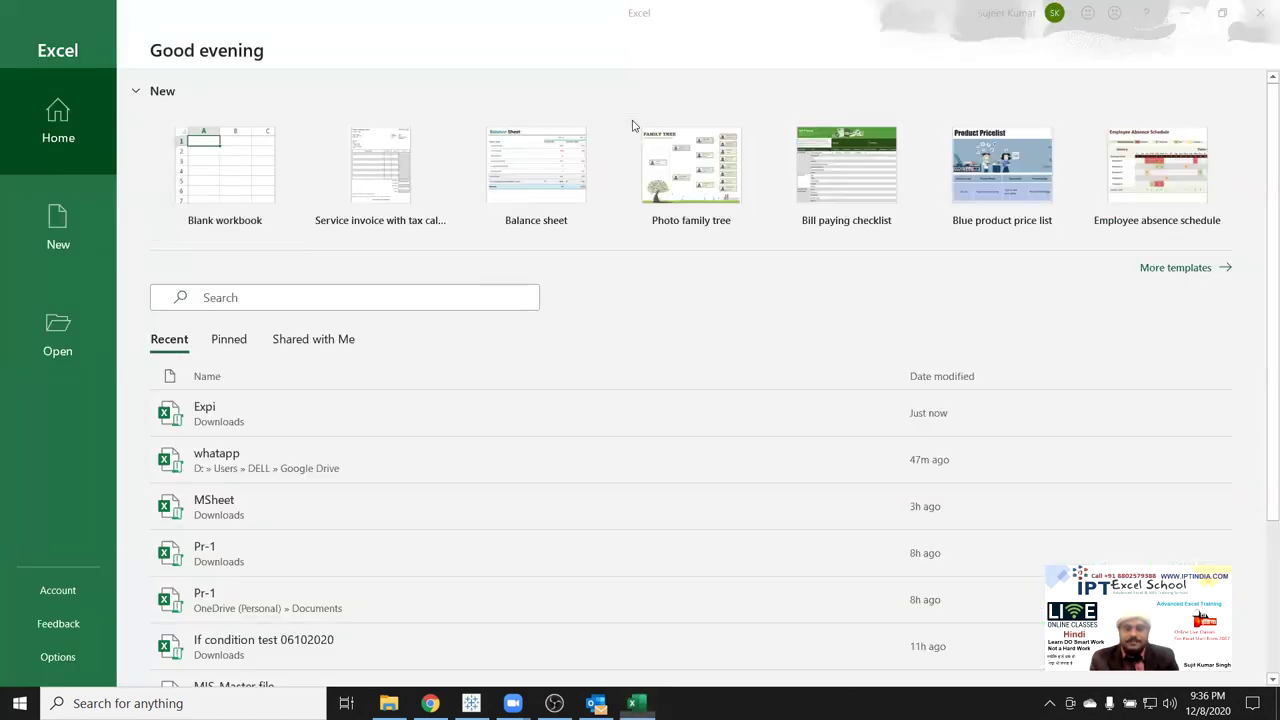
{"action": "left_click", "coordinate": [217, 408]}
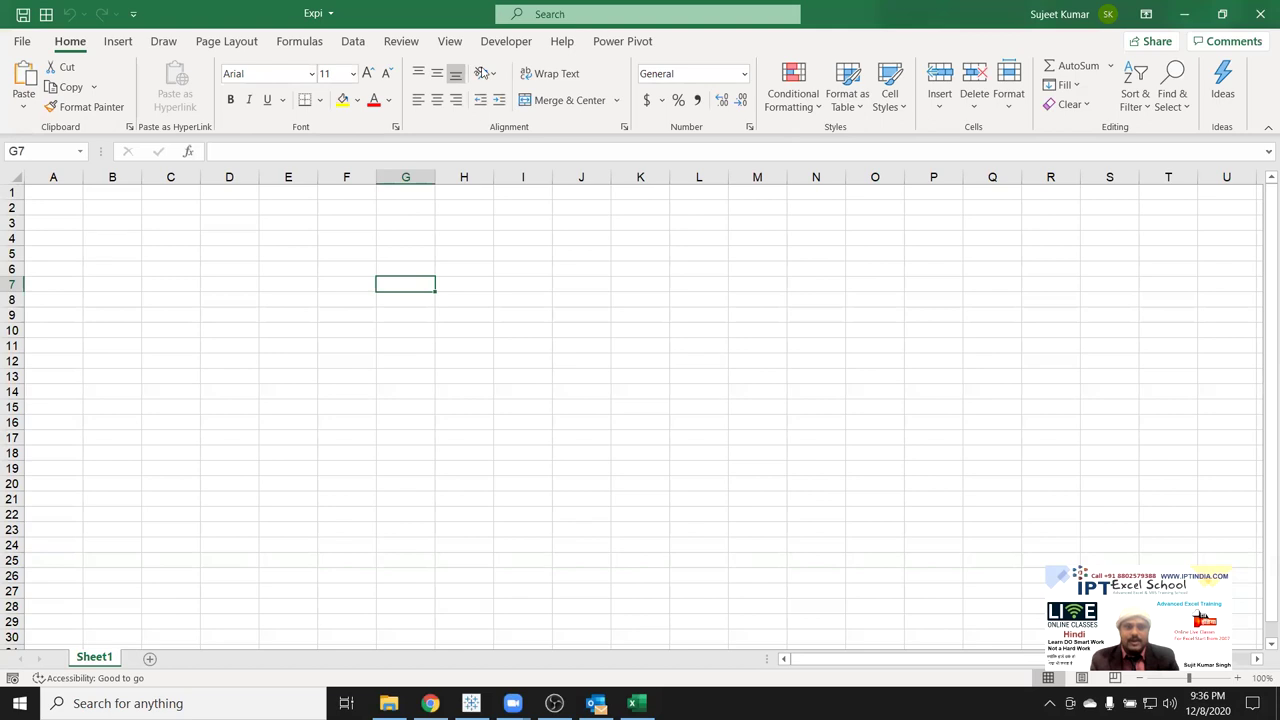
Open the VBA editor from the Developer tab and display Expi's ThisWorkbook Workbook_Open expiry code.
{"action": "left_click", "coordinate": [506, 41]}
{"action": "left_click", "coordinate": [24, 100]}
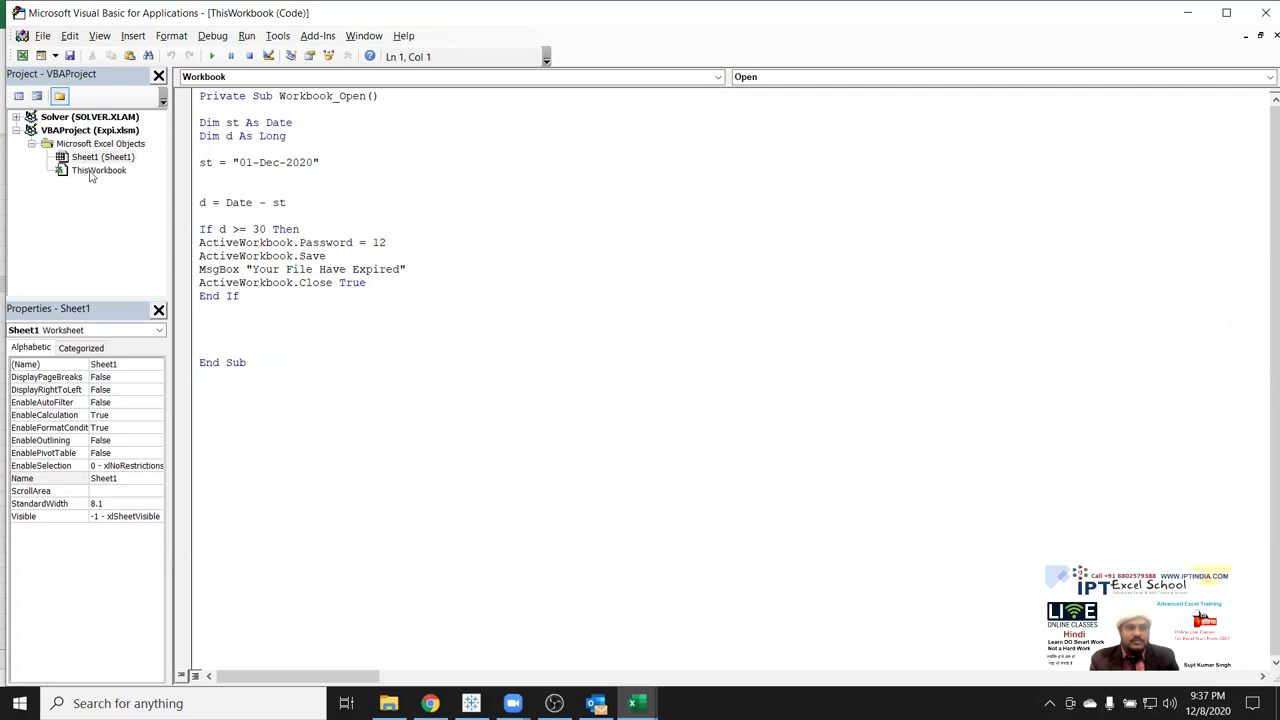
{"action": "left_click", "coordinate": [90, 172]}
{"action": "double_click", "coordinate": [96, 160]}
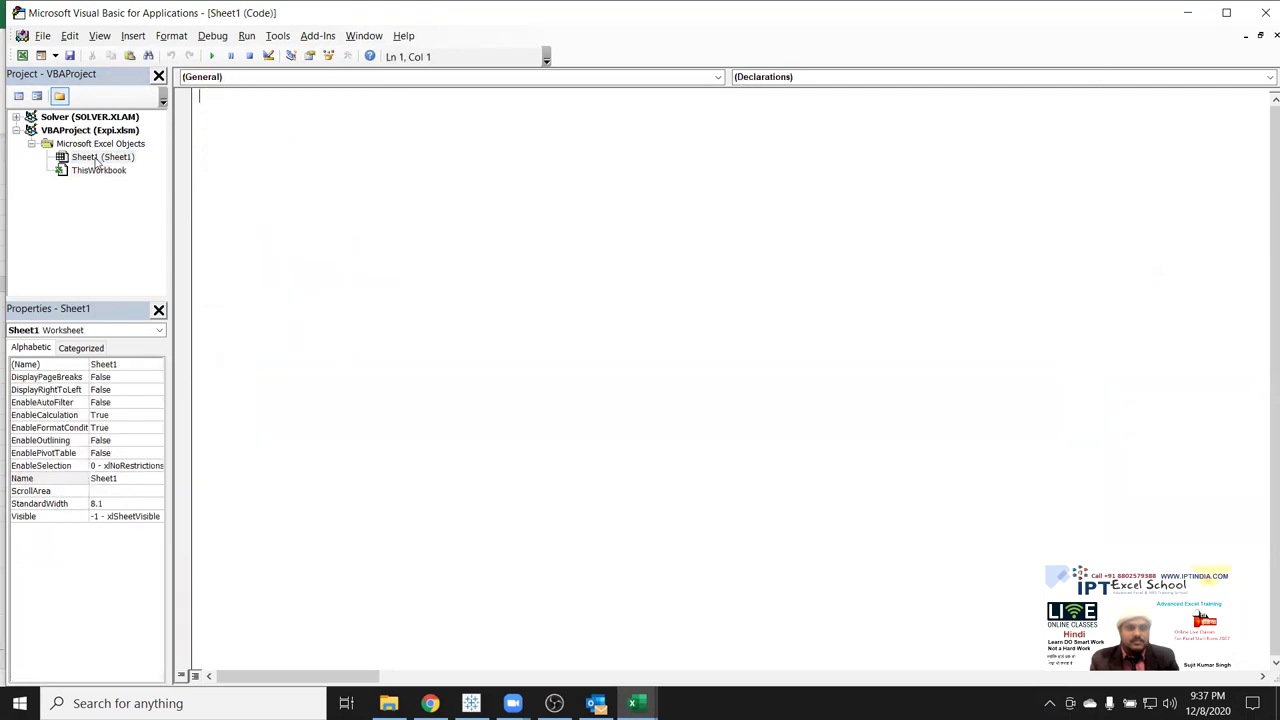
{"action": "double_click", "coordinate": [95, 171]}
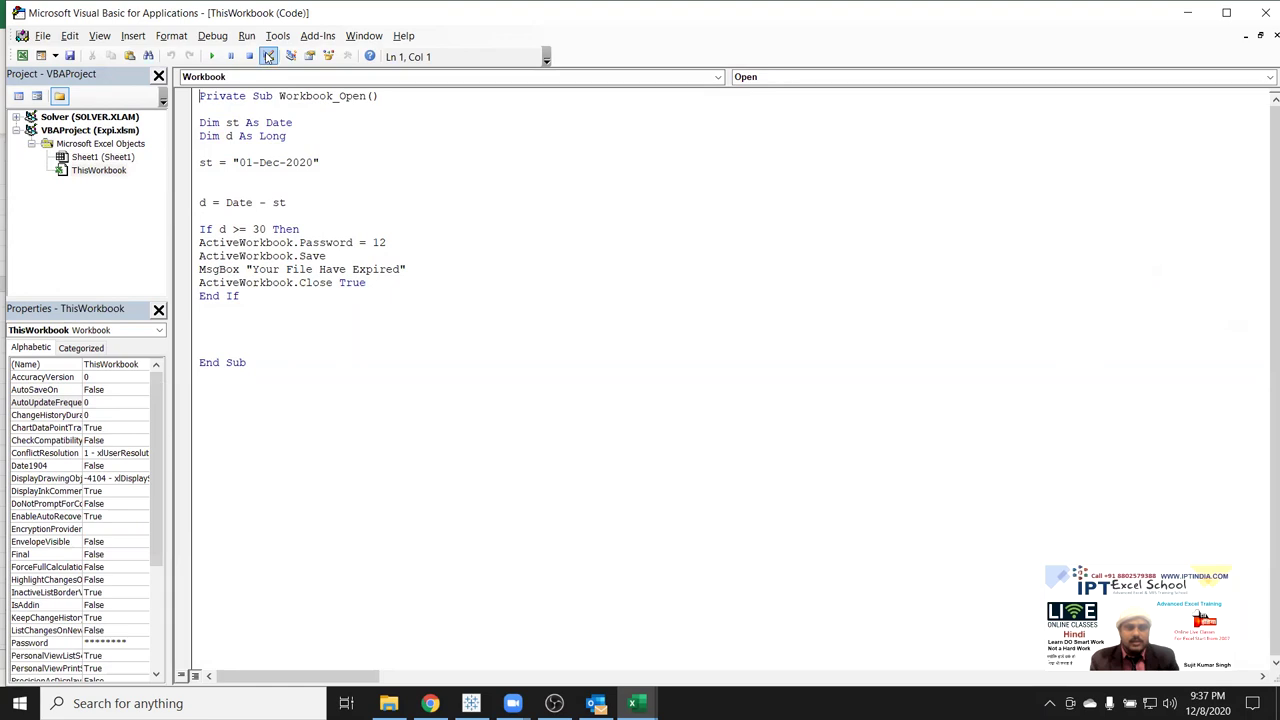
In VBAProject Properties, enter the project password, enable Lock project for viewing, and close the editor.
{"action": "left_click", "coordinate": [277, 36]}
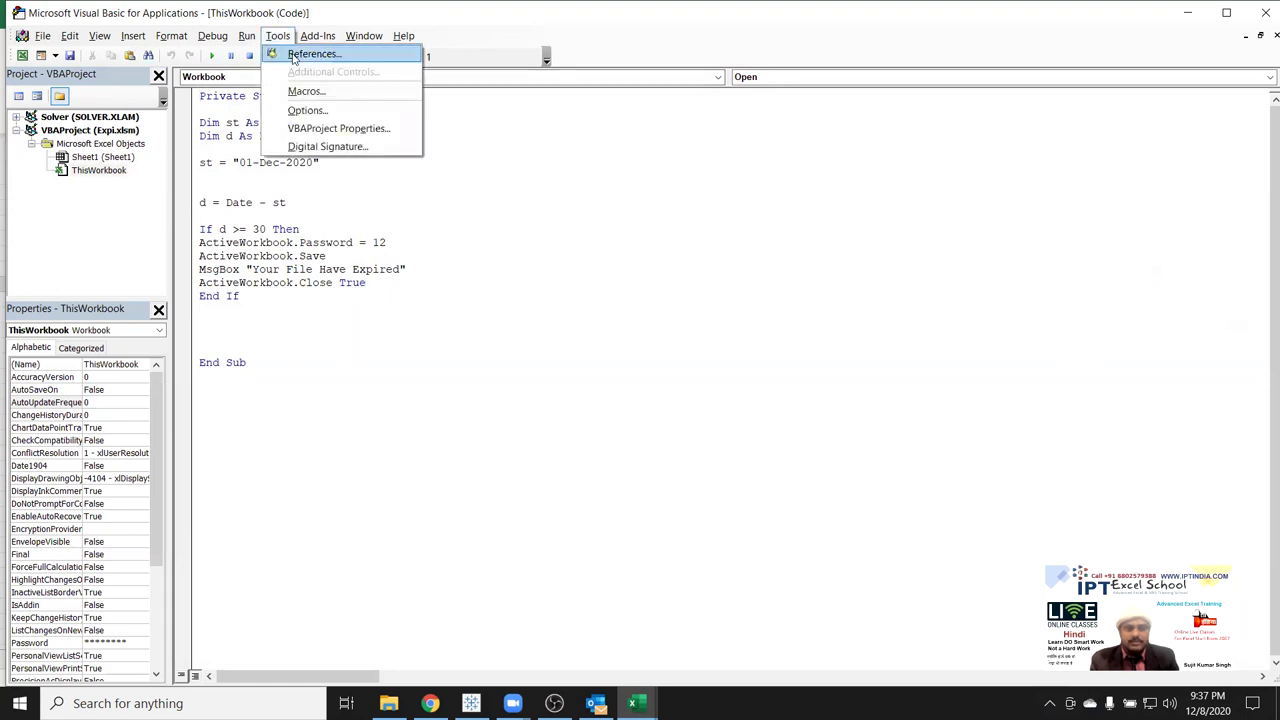
{"action": "left_click", "coordinate": [314, 132]}
{"action": "key", "text": "Return"}
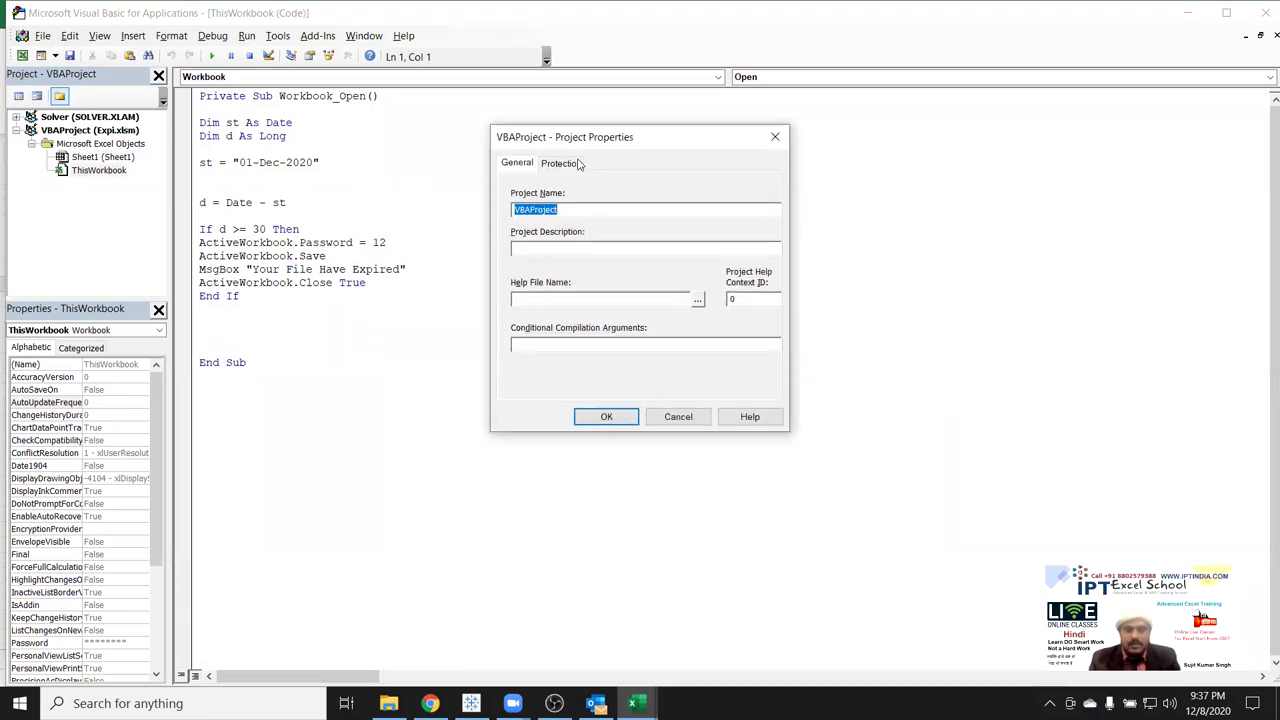
{"action": "left_click", "coordinate": [575, 163]}
{"action": "left_click", "coordinate": [527, 218]}
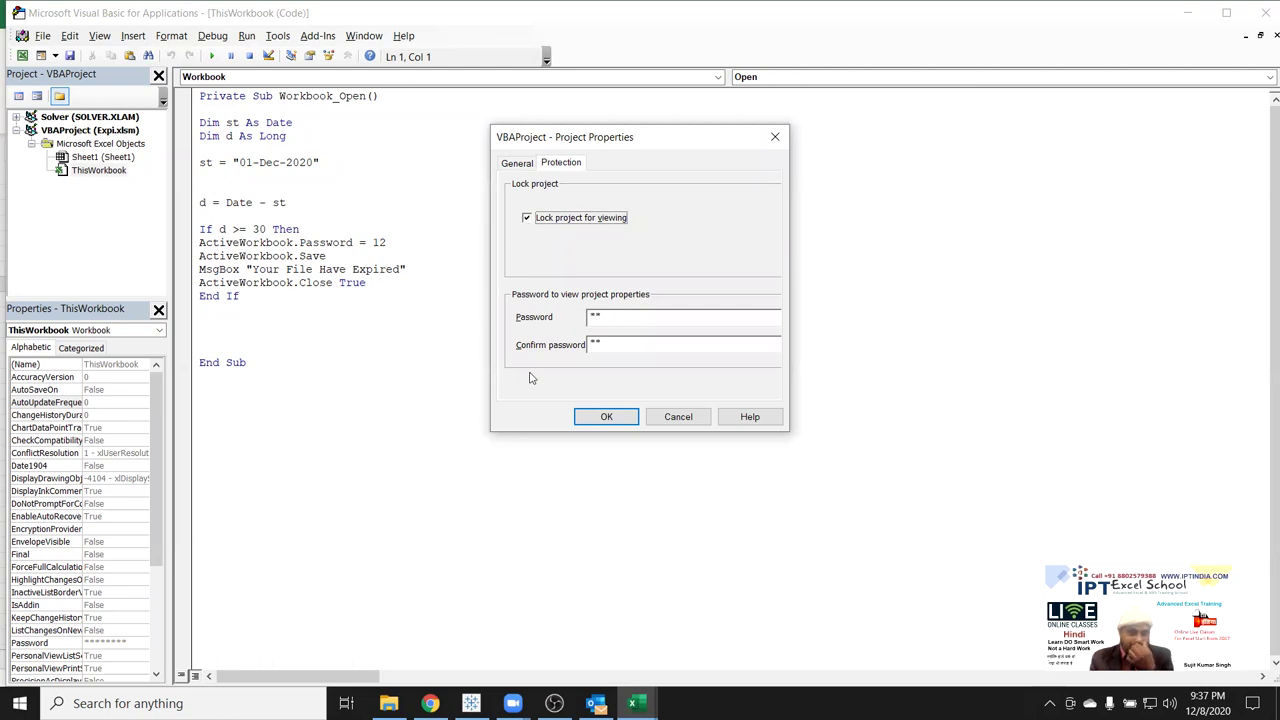
{"action": "left_click", "coordinate": [604, 419]}
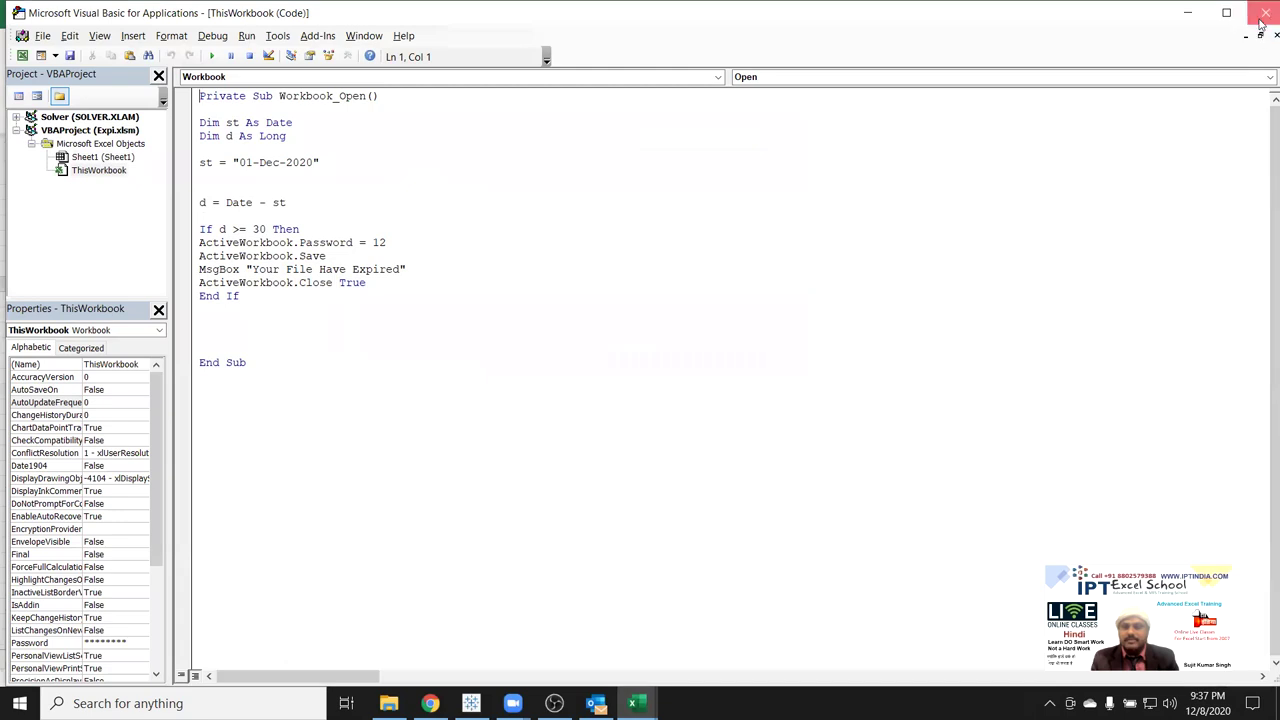
{"action": "left_click", "coordinate": [1264, 14]}
Save and close Expi.xlsm, relaunch Excel via Windows search, and reopen Expi from Recent.
{"action": "left_click", "coordinate": [1260, 14]}
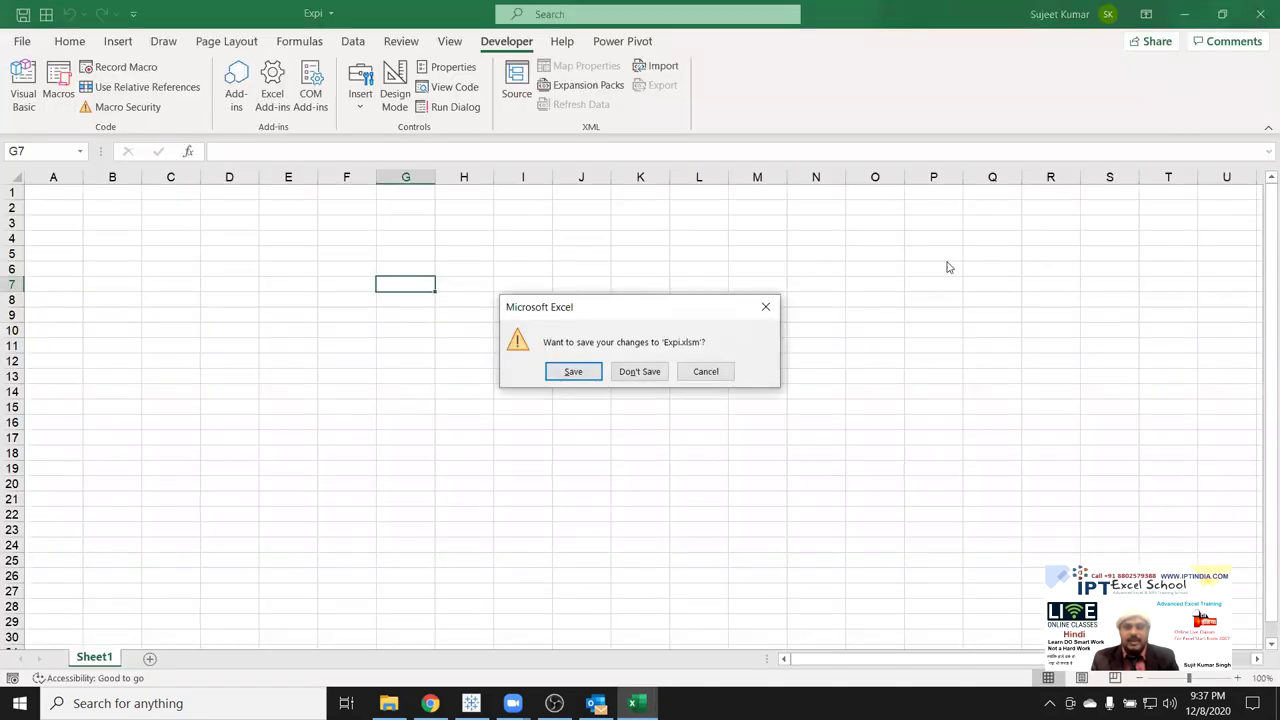
{"action": "left_click", "coordinate": [562, 376]}
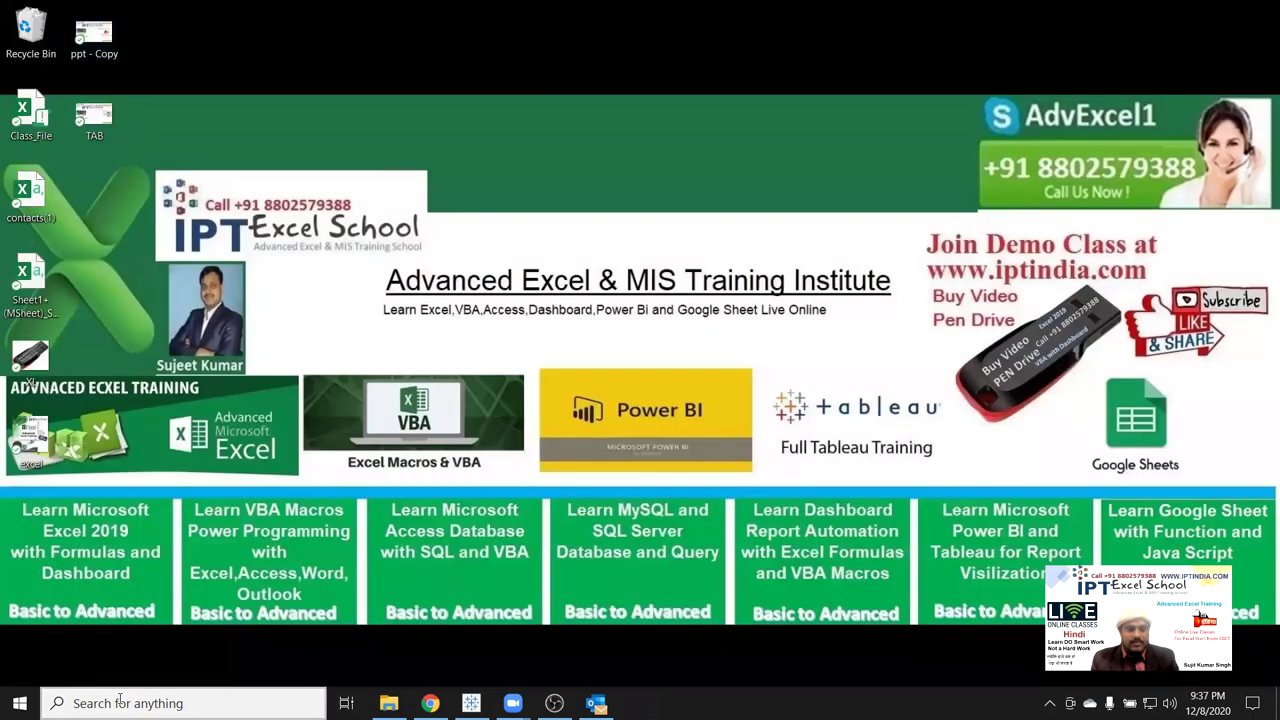
{"action": "left_click", "coordinate": [119, 701]}
{"action": "type", "text": "exce"}
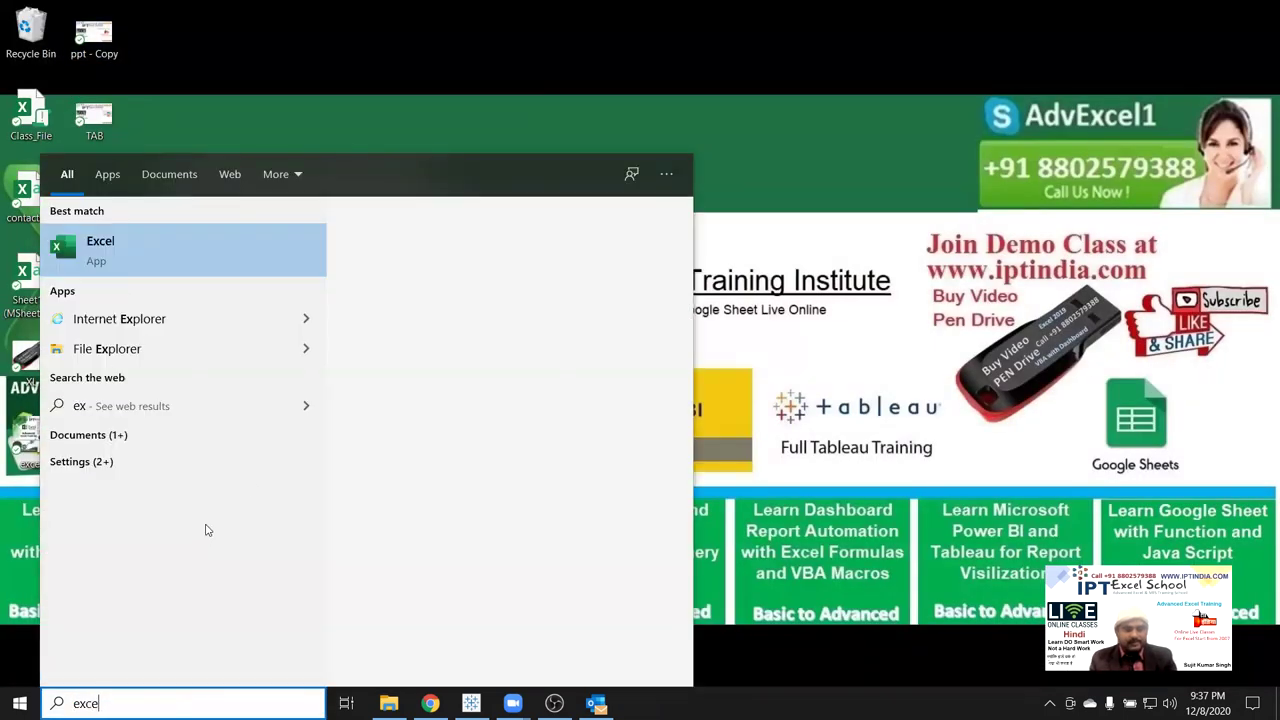
{"action": "left_click", "coordinate": [530, 266]}
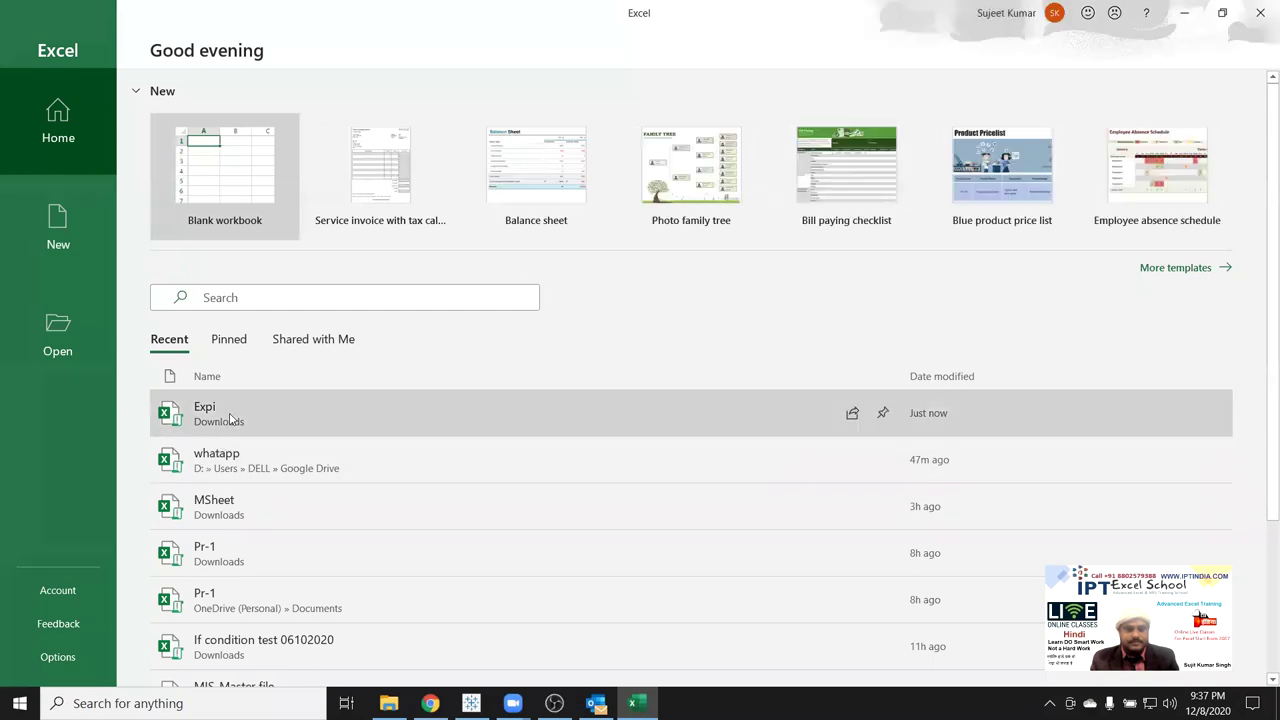
{"action": "left_click", "coordinate": [229, 419]}
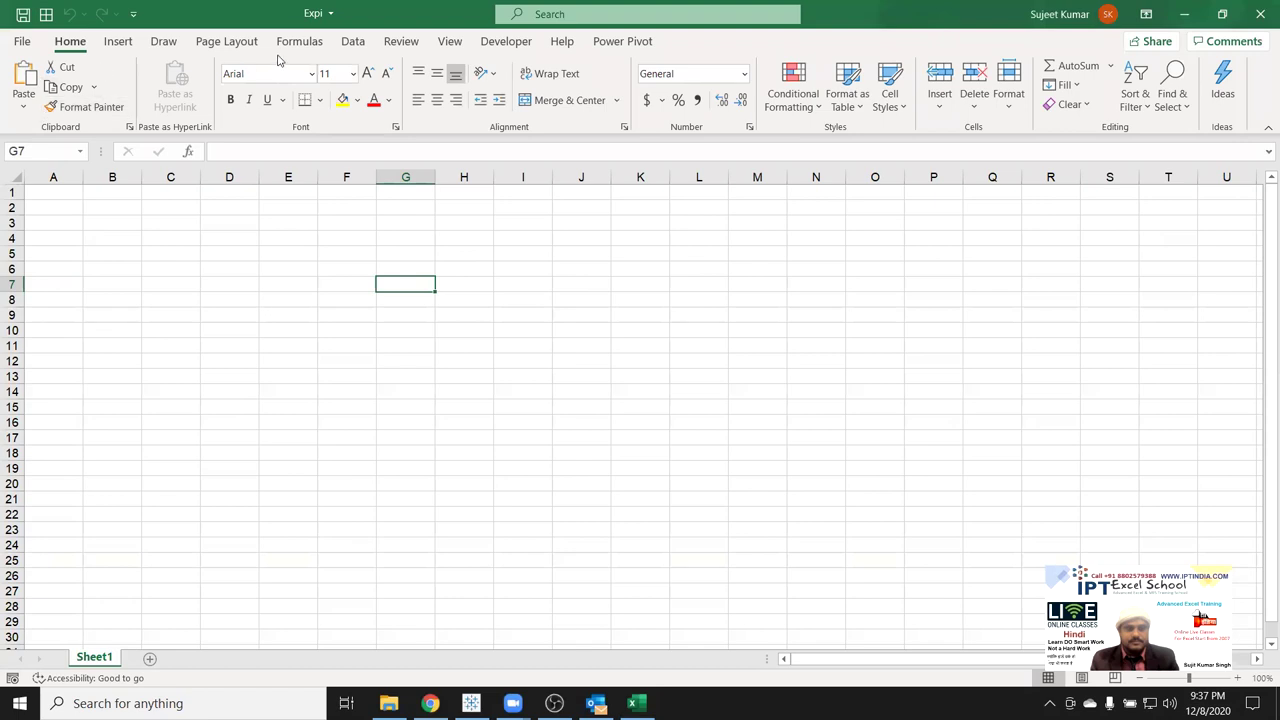
{"action": "left_click", "coordinate": [506, 41]}
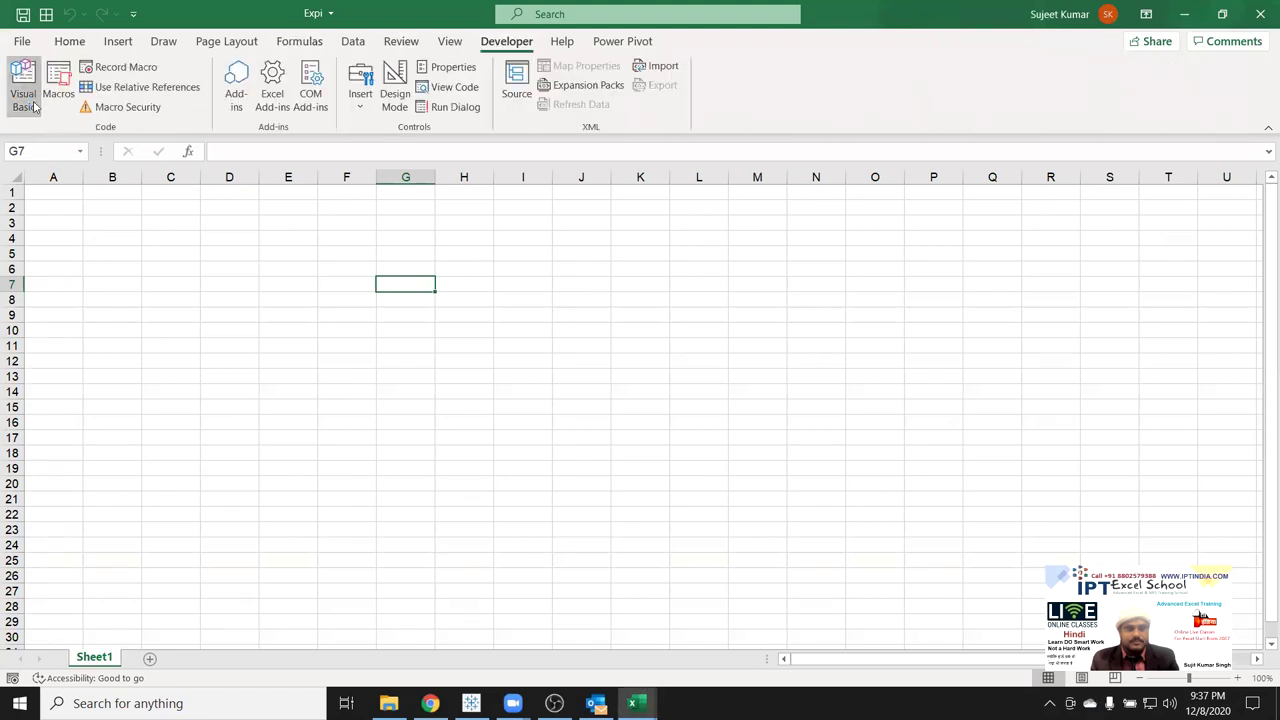
Open the VBA editor and unlock the Expi project by entering its password.
{"action": "left_click", "coordinate": [33, 107]}
{"action": "left_click", "coordinate": [66, 129]}
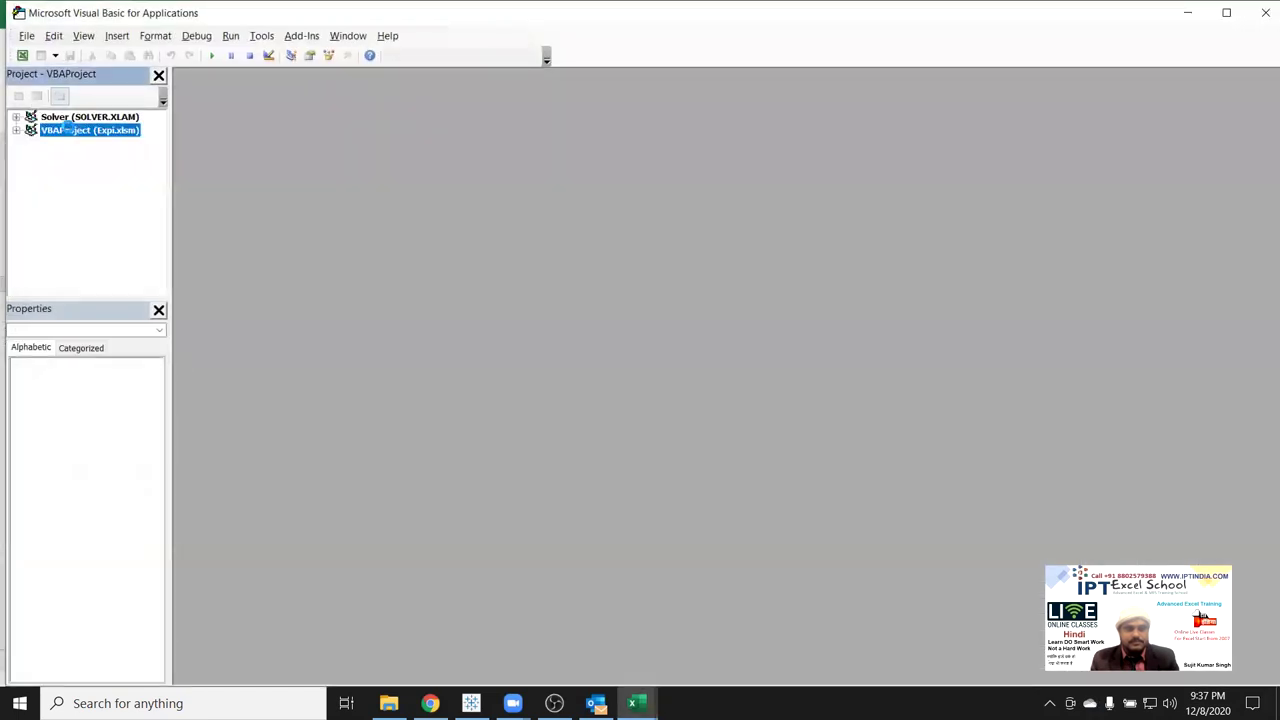
{"action": "double_click", "coordinate": [67, 130]}
{"action": "key", "text": "Return"}
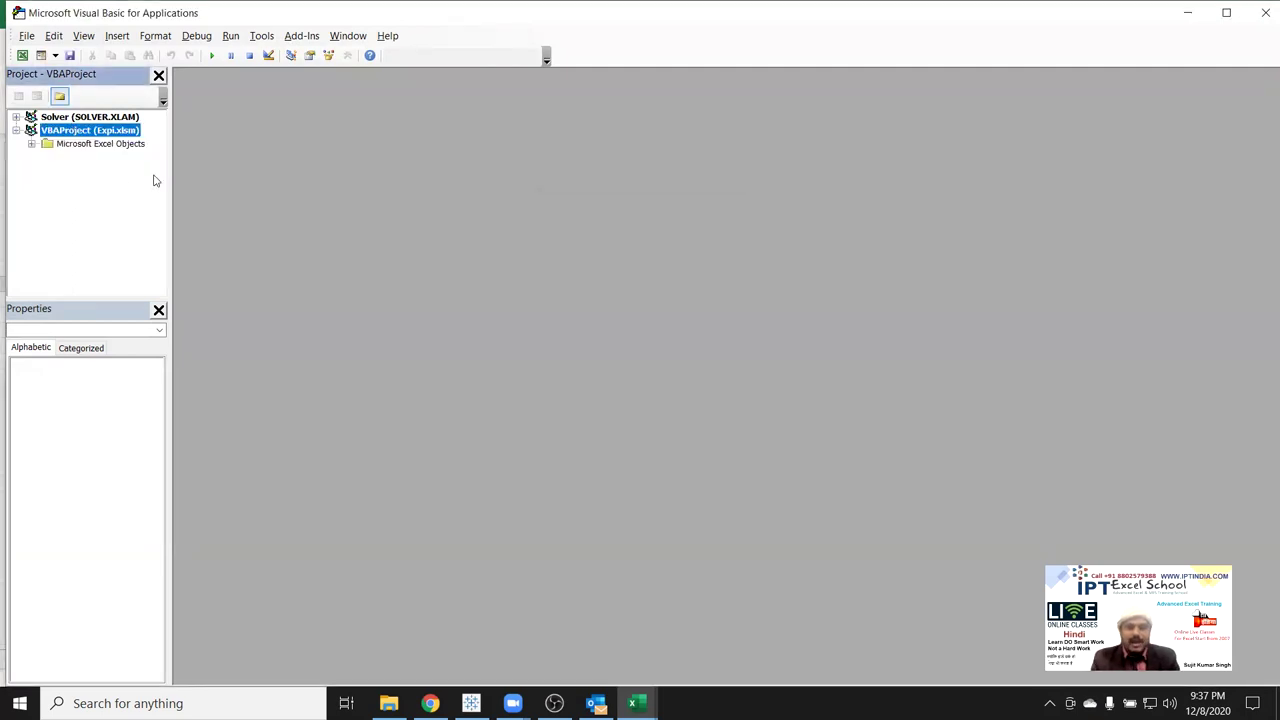
In ThisWorkbook's Workbook_Open code, change the start date month from Dec to NOV (01-NOV-2020).
{"action": "double_click", "coordinate": [100, 145]}
{"action": "double_click", "coordinate": [99, 171]}
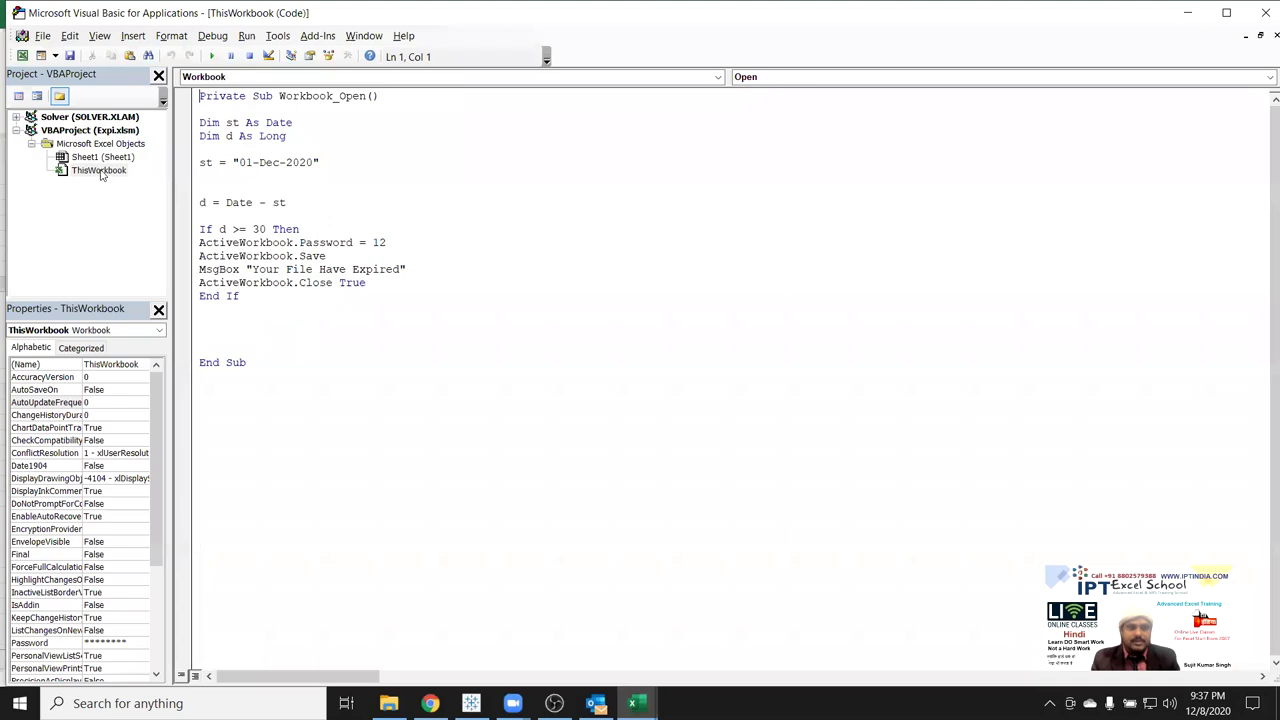
{"action": "double_click", "coordinate": [268, 163]}
{"action": "type", "text": "NOV"}
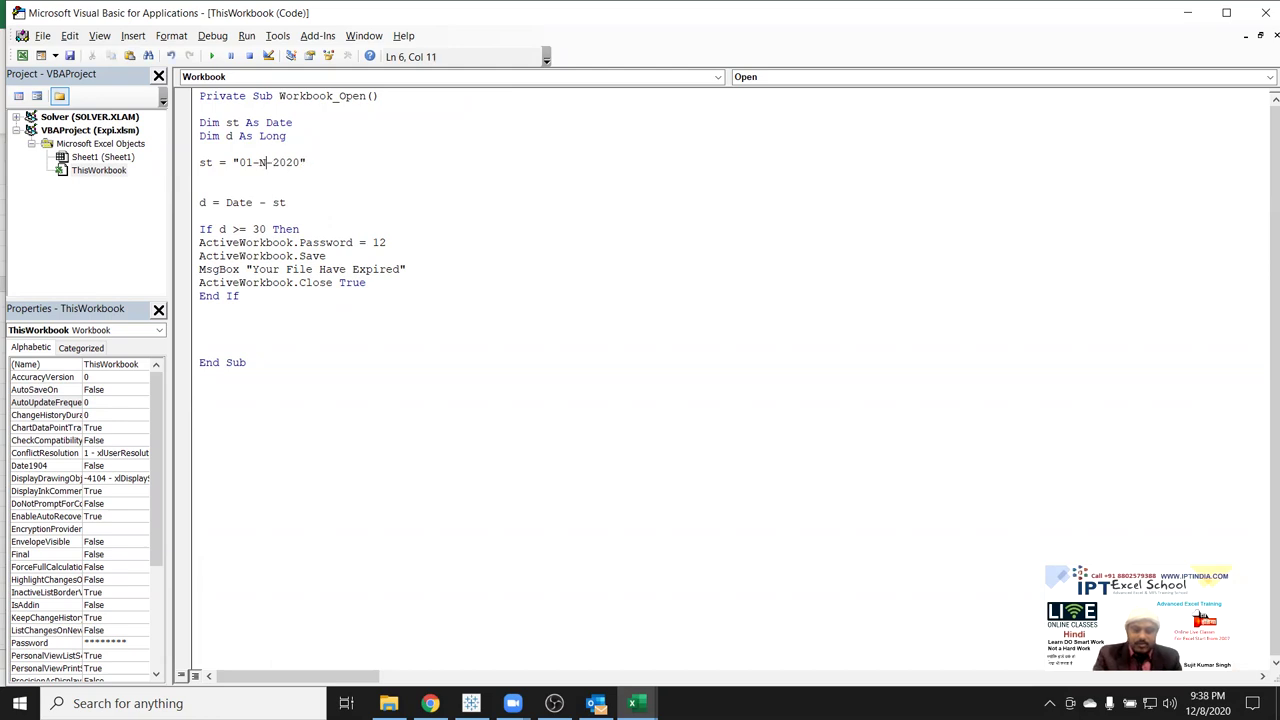
{"action": "left_click", "coordinate": [407, 202]}
Close the VBA editor, save and close Expi, then relaunch Excel and open Expi from Recent.
{"action": "left_click", "coordinate": [1262, 14]}
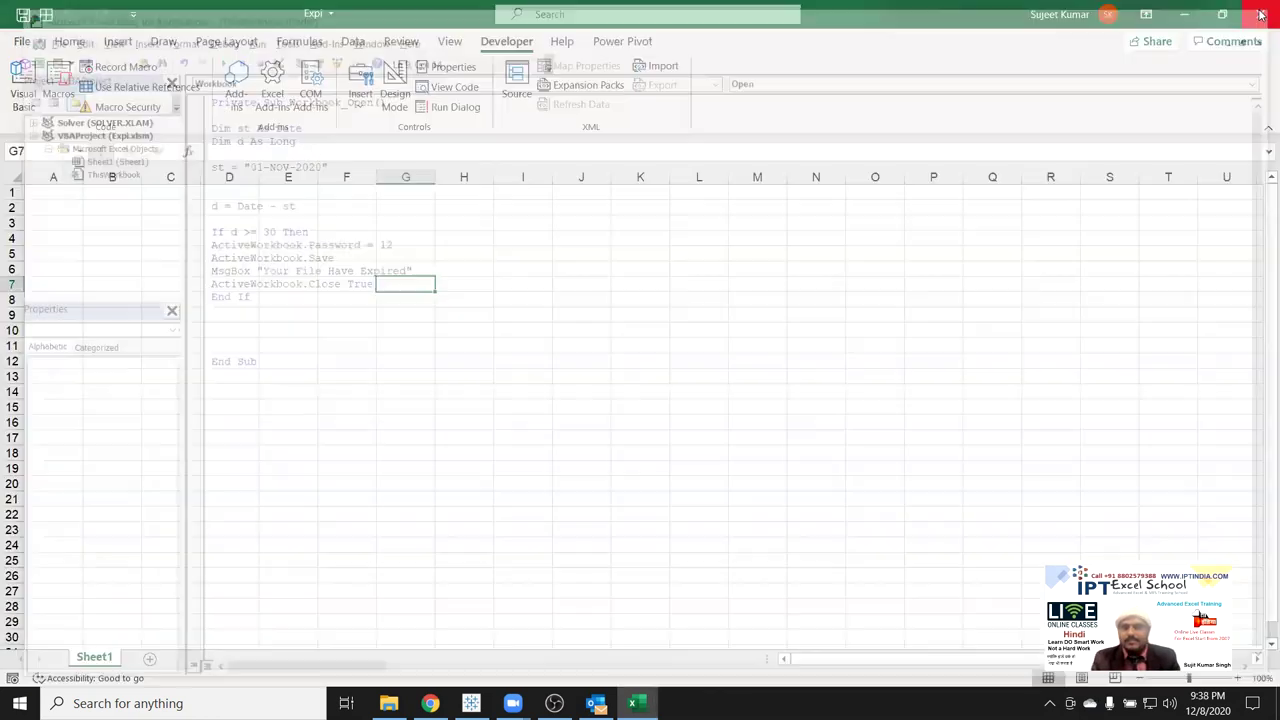
{"action": "left_click", "coordinate": [1260, 17]}
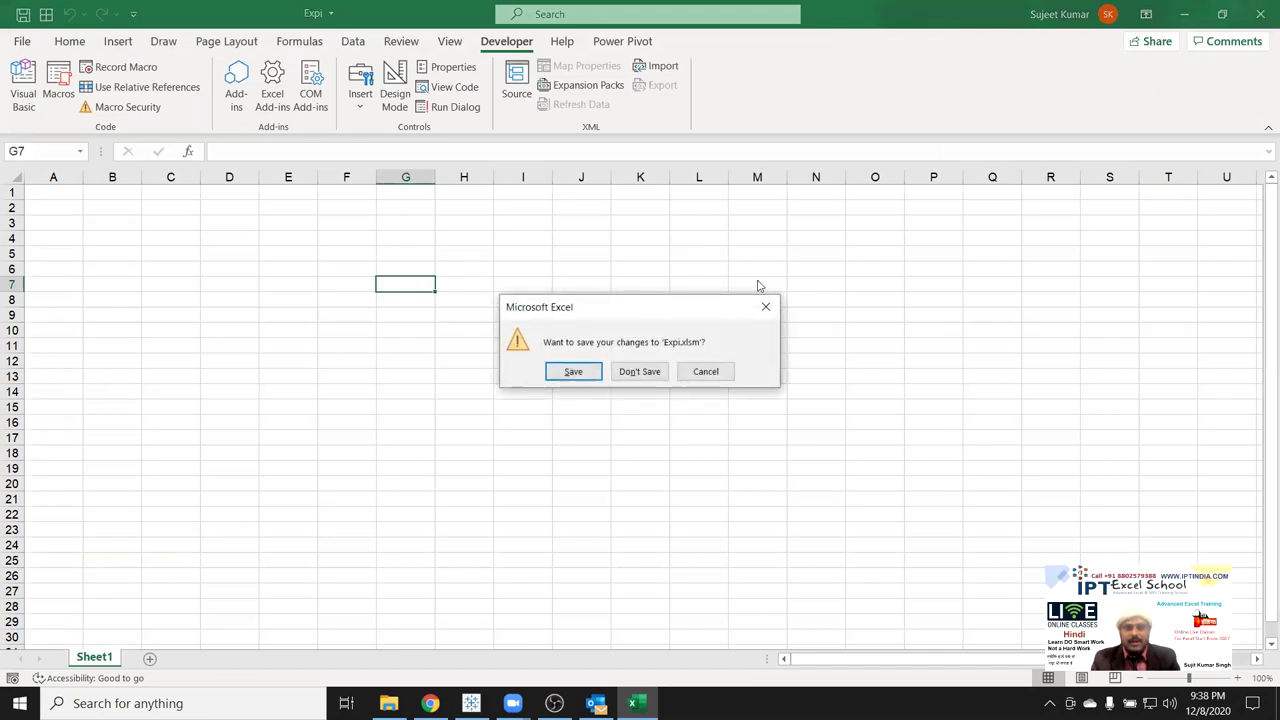
{"action": "left_click", "coordinate": [585, 368]}
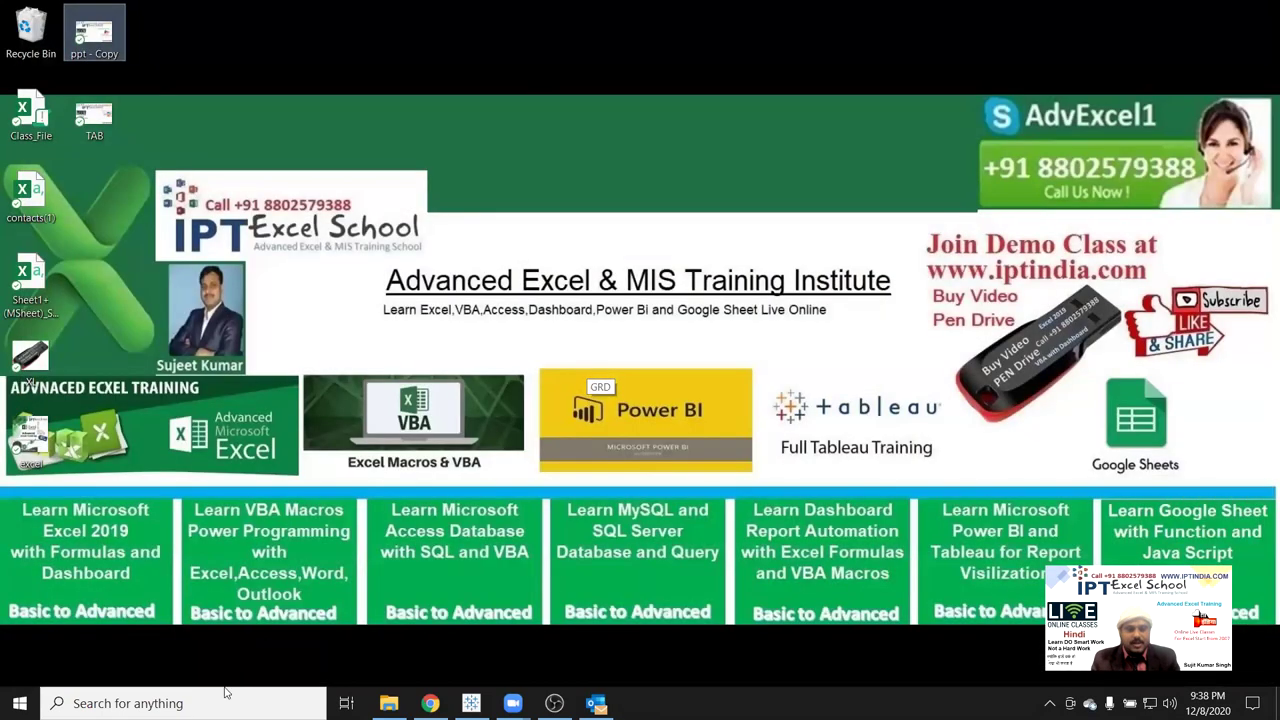
{"action": "left_click", "coordinate": [226, 692]}
{"action": "type", "text": "exce"}
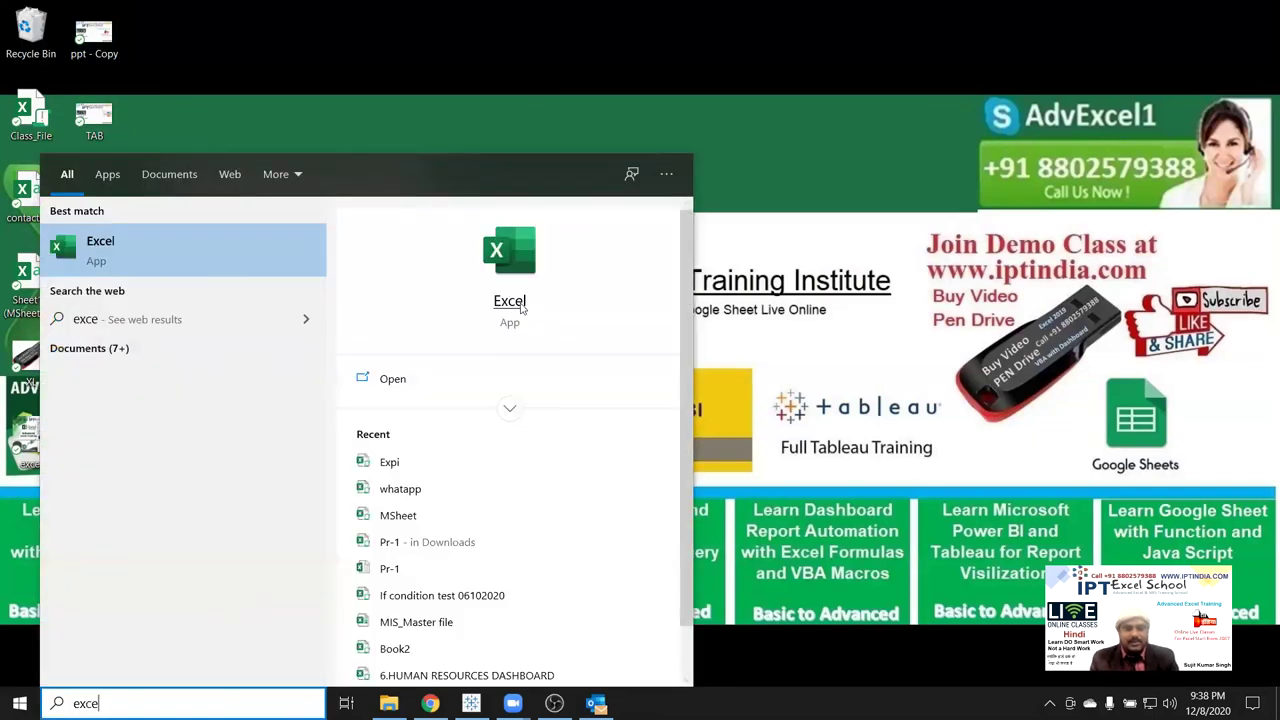
{"action": "left_click", "coordinate": [522, 280]}
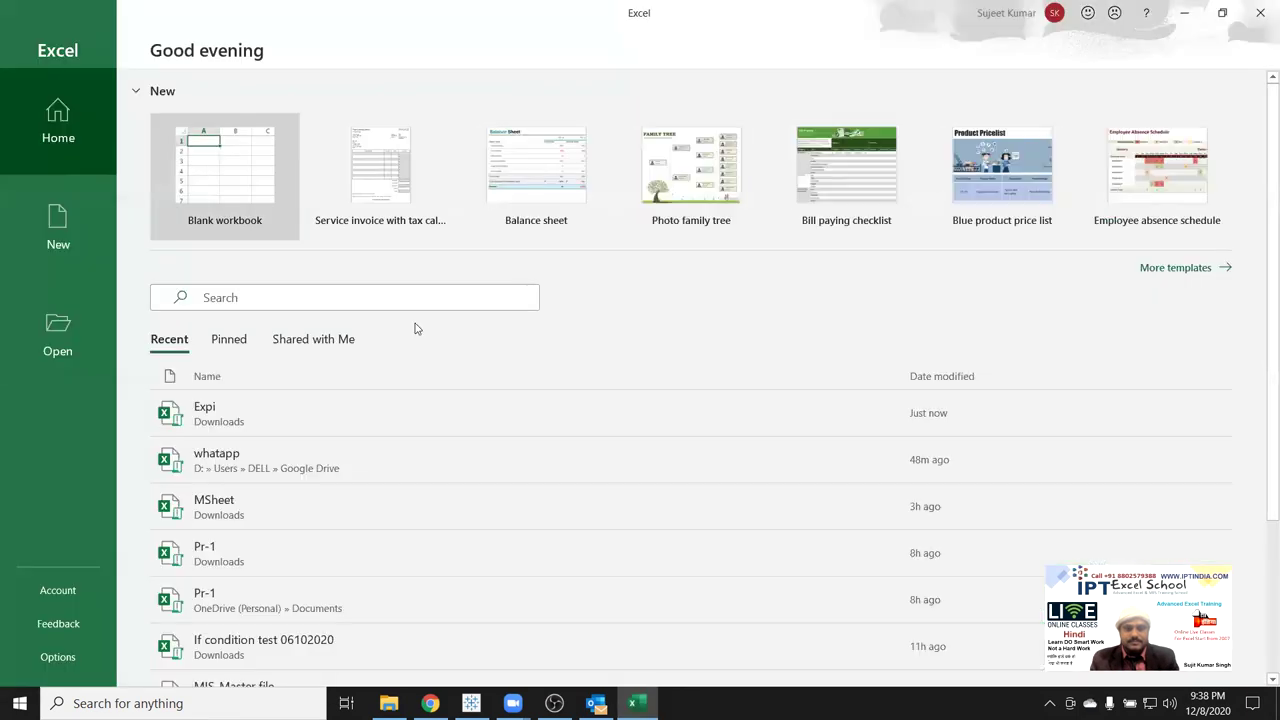
{"action": "left_click", "coordinate": [286, 413]}
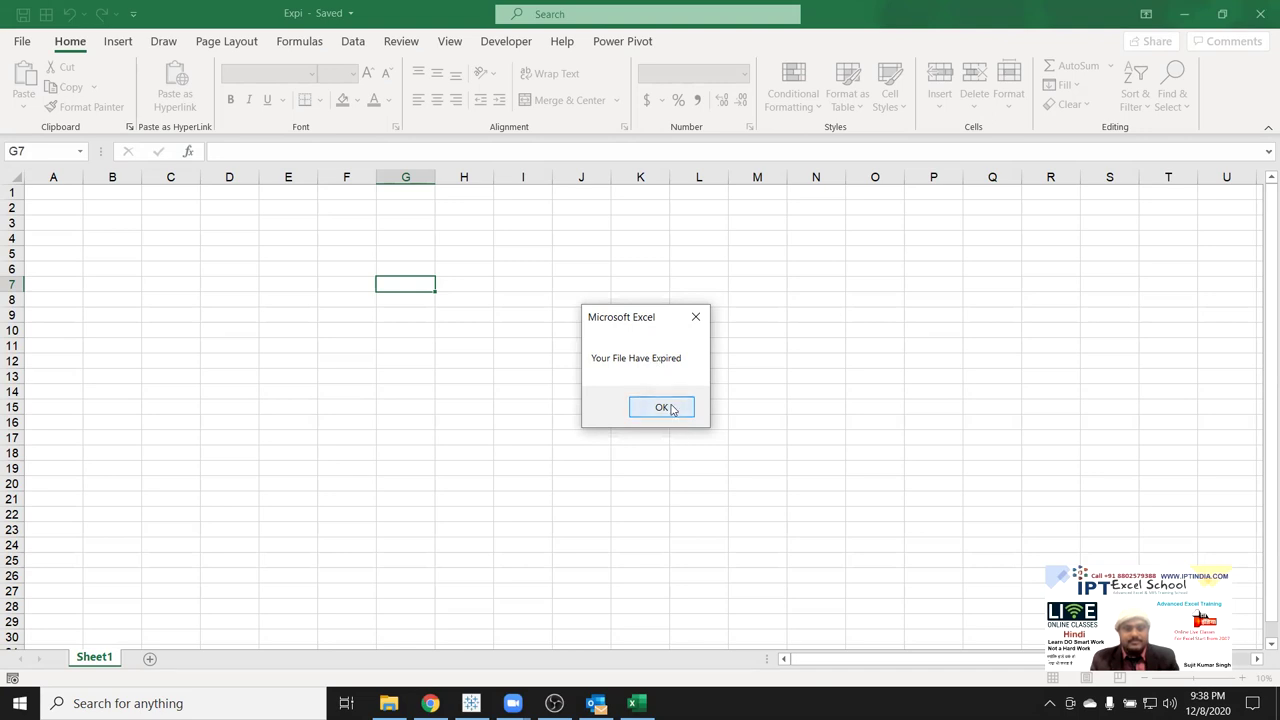
Dismiss the expiry message, then reopen Expi from Recent by entering the workbook password.
{"action": "left_click", "coordinate": [662, 408]}
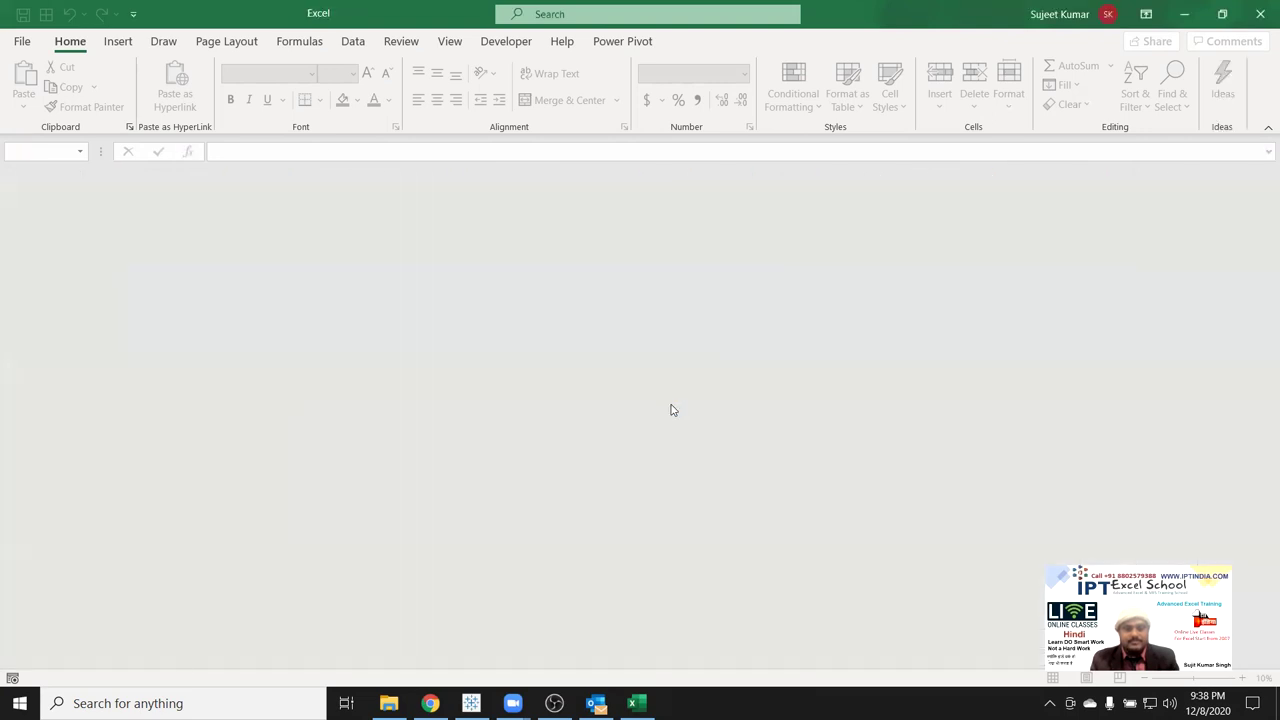
{"action": "left_click", "coordinate": [22, 43]}
{"action": "left_click", "coordinate": [224, 418]}
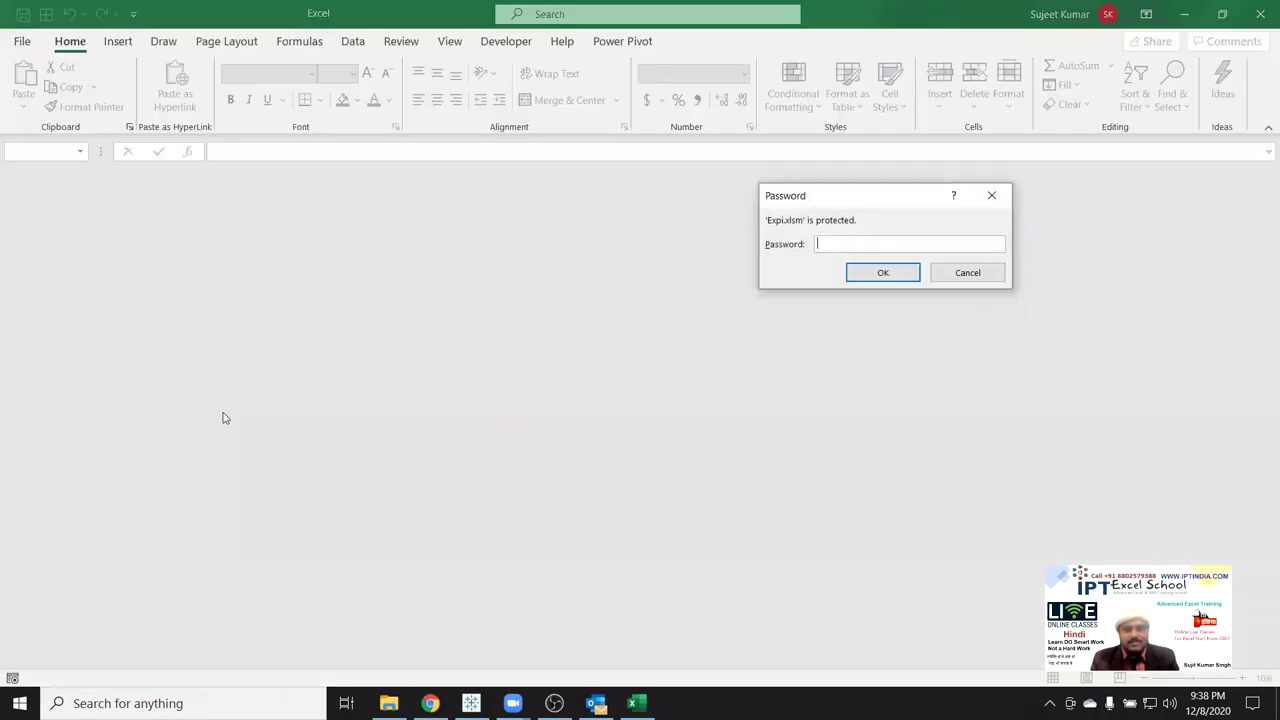
{"action": "type", "text": "2"}
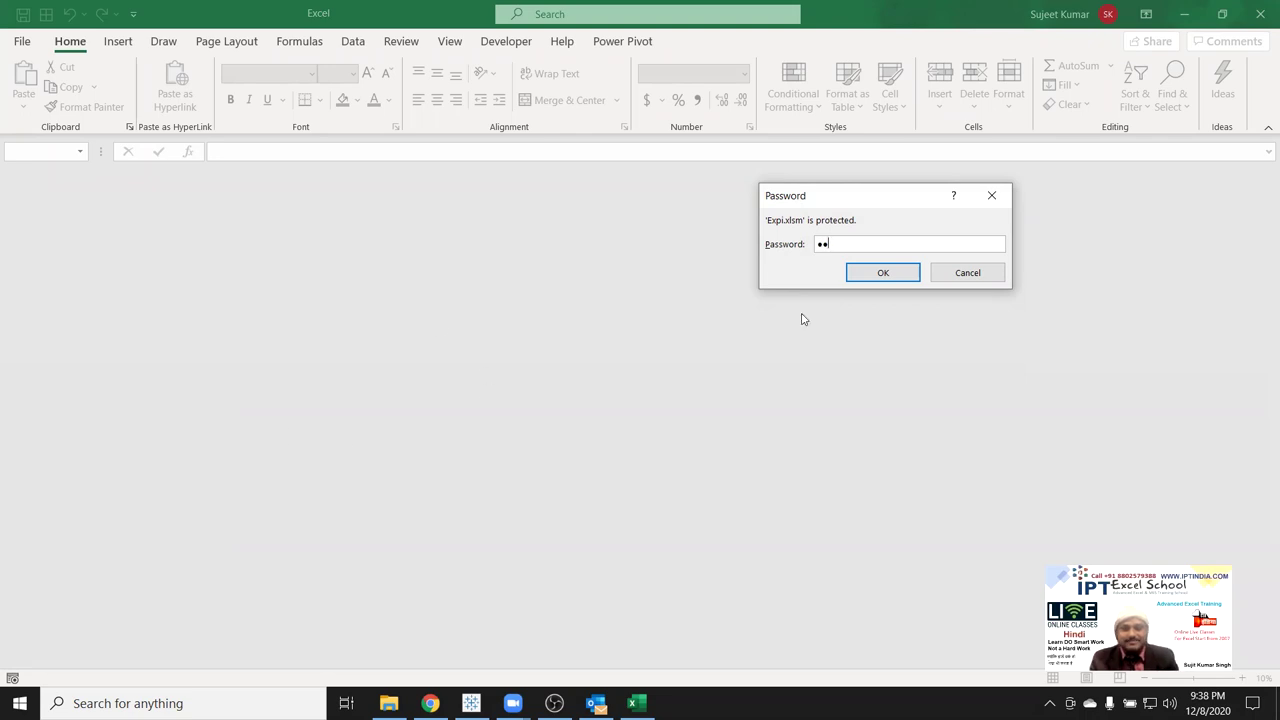
{"action": "left_click", "coordinate": [868, 276]}
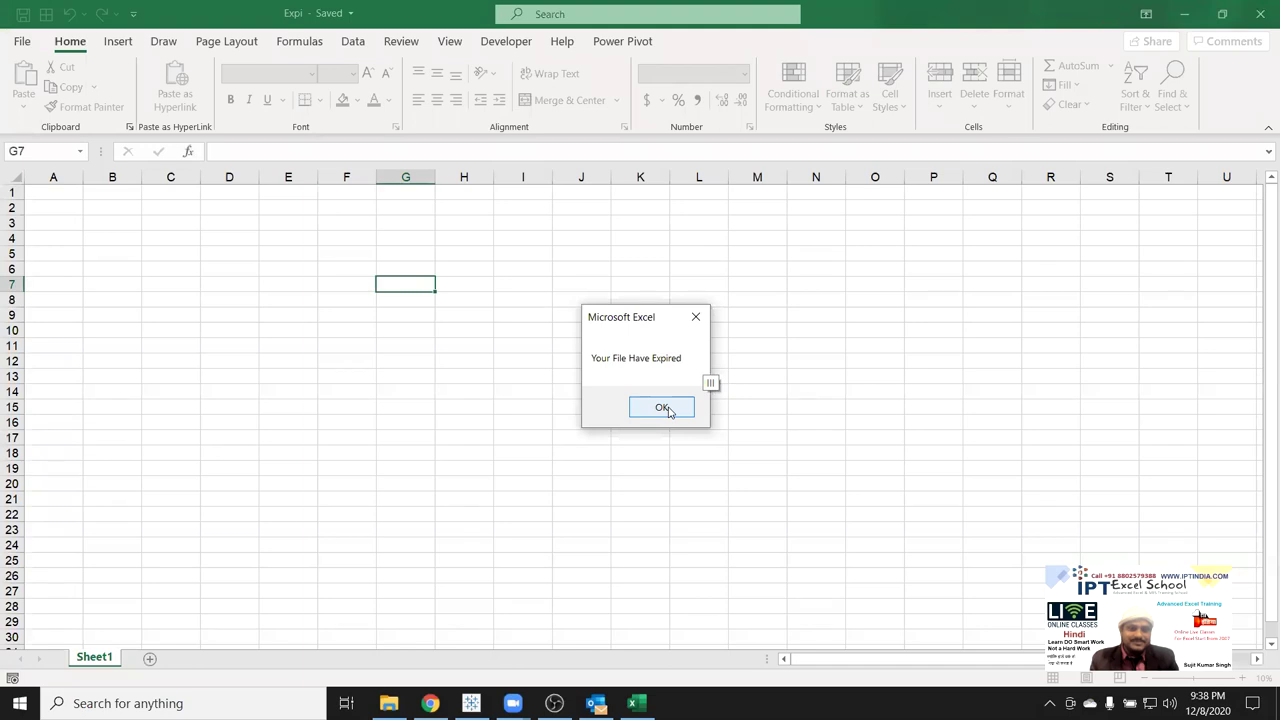
Click OK on the 'Your File Have Expired' message so Expi closes itself.
{"action": "left_click", "coordinate": [664, 409]}
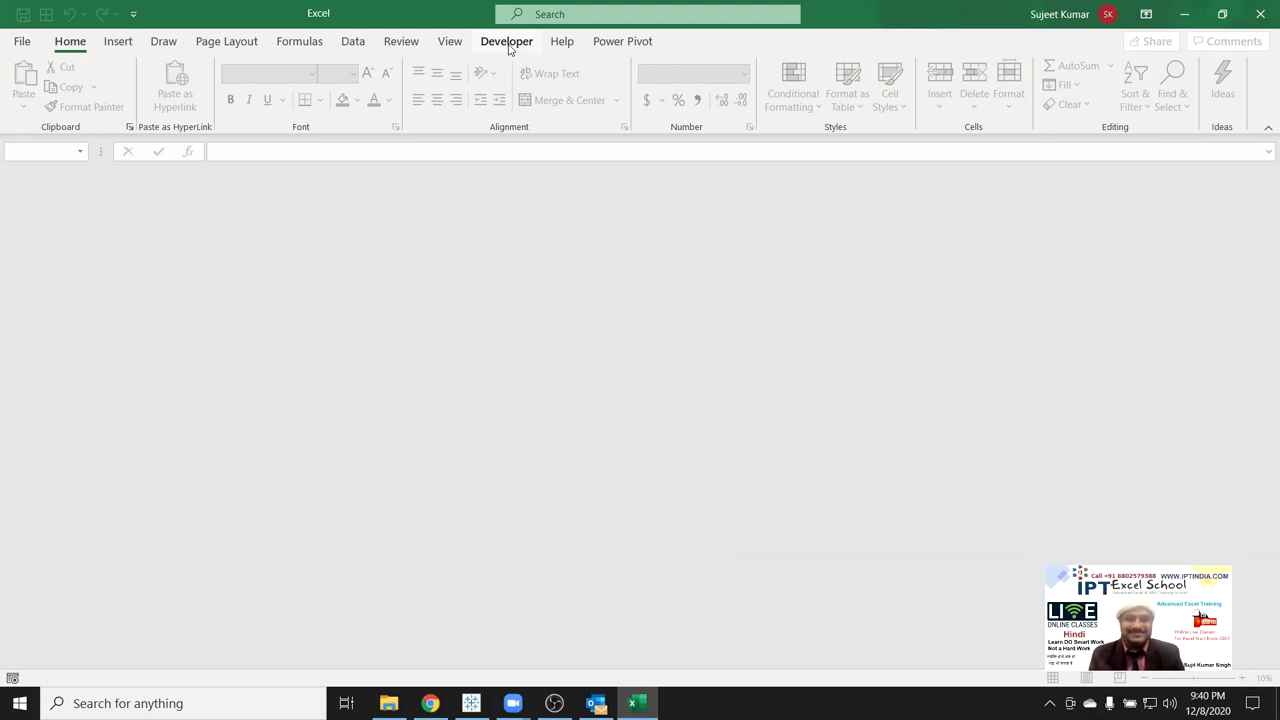
Set Macro Security to 'Disable all macros with notification' and show the File recent list.
{"action": "left_click", "coordinate": [508, 43]}
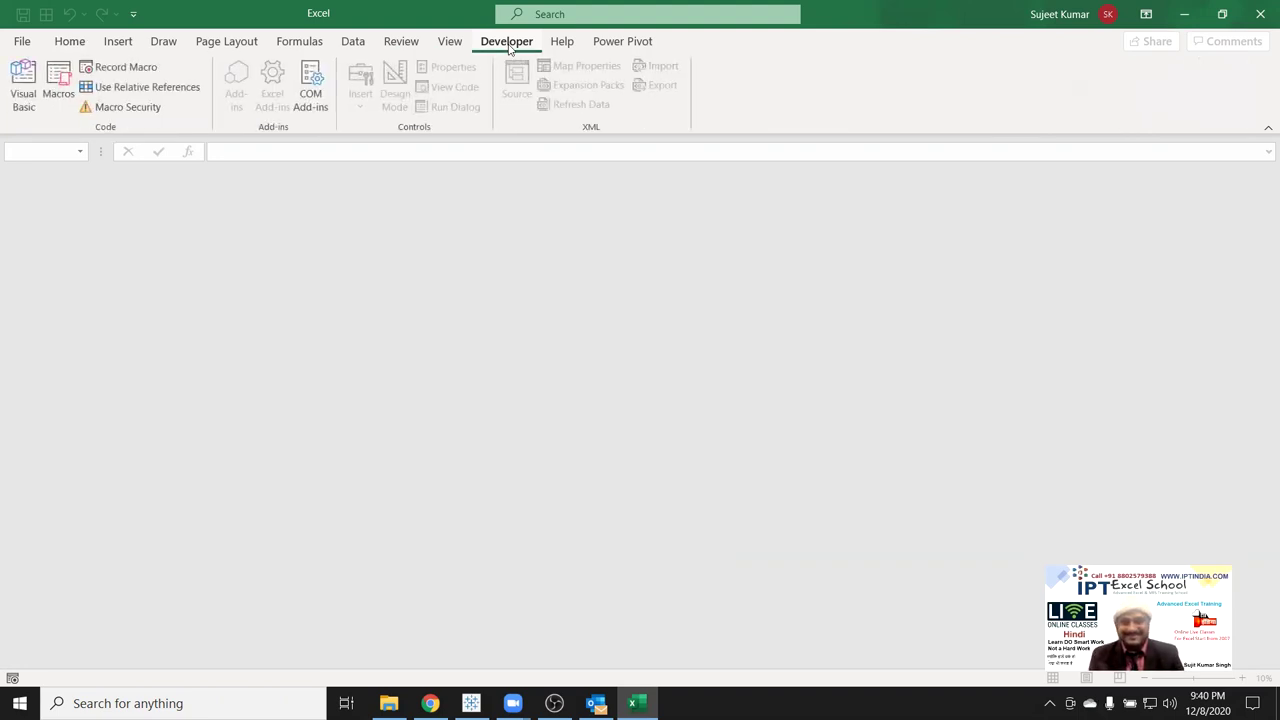
{"action": "left_click", "coordinate": [124, 112]}
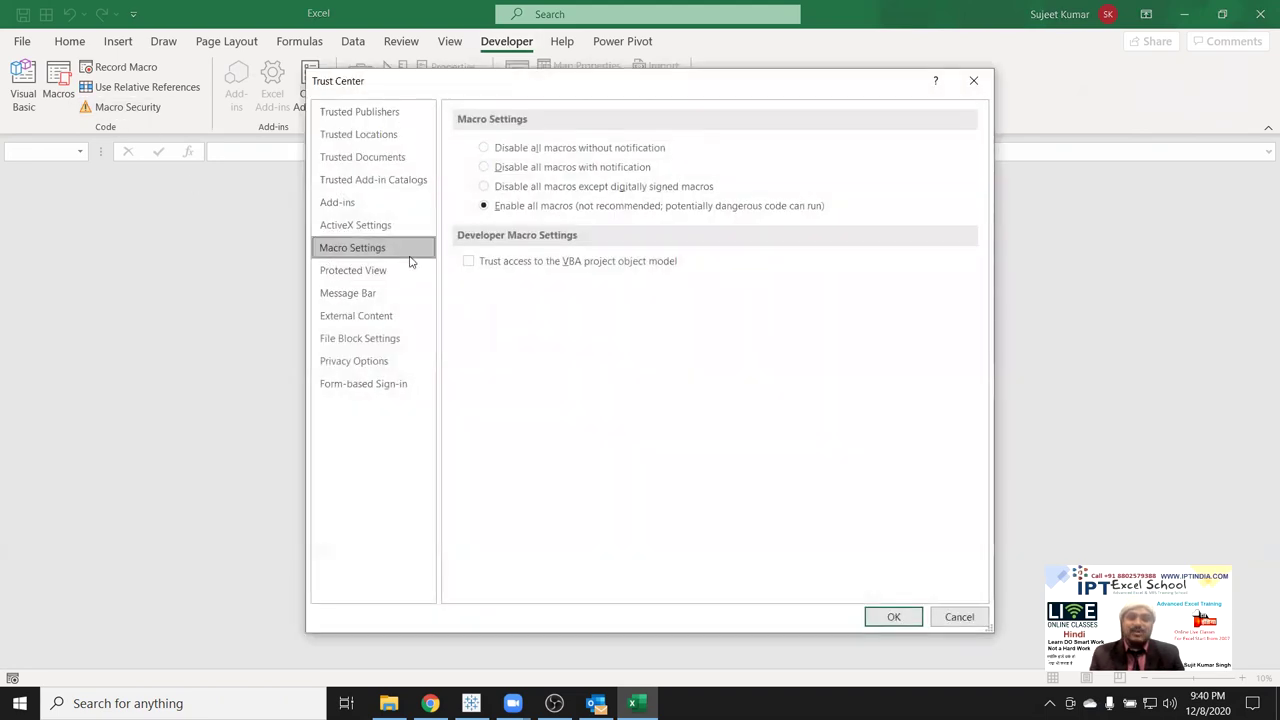
{"action": "key", "text": "Escape"}
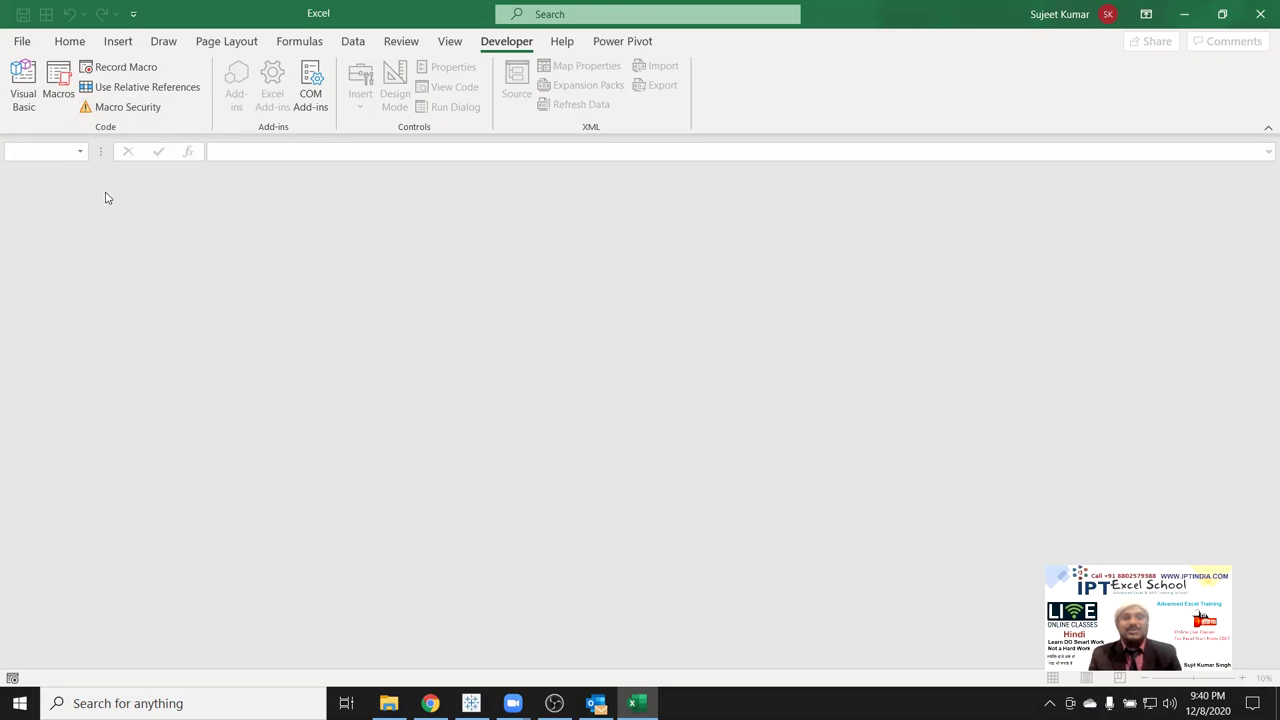
{"action": "left_click", "coordinate": [122, 107]}
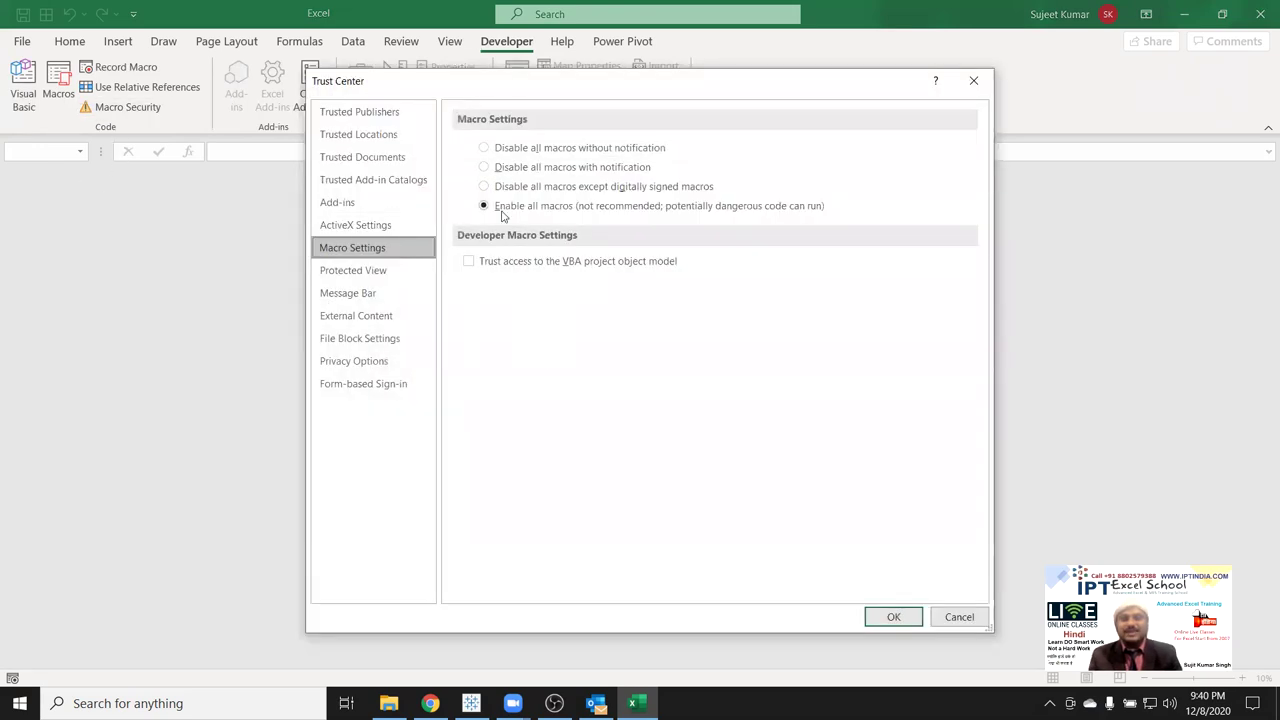
{"action": "left_click", "coordinate": [503, 172]}
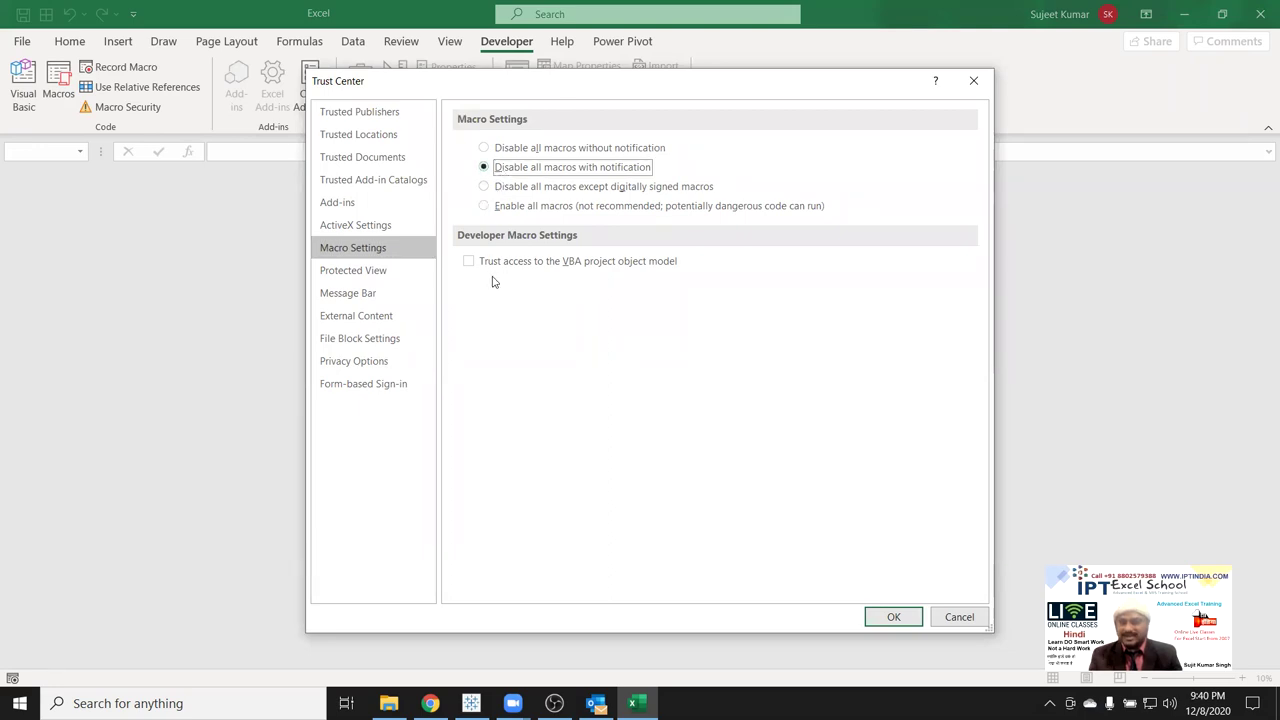
{"action": "left_click", "coordinate": [872, 620]}
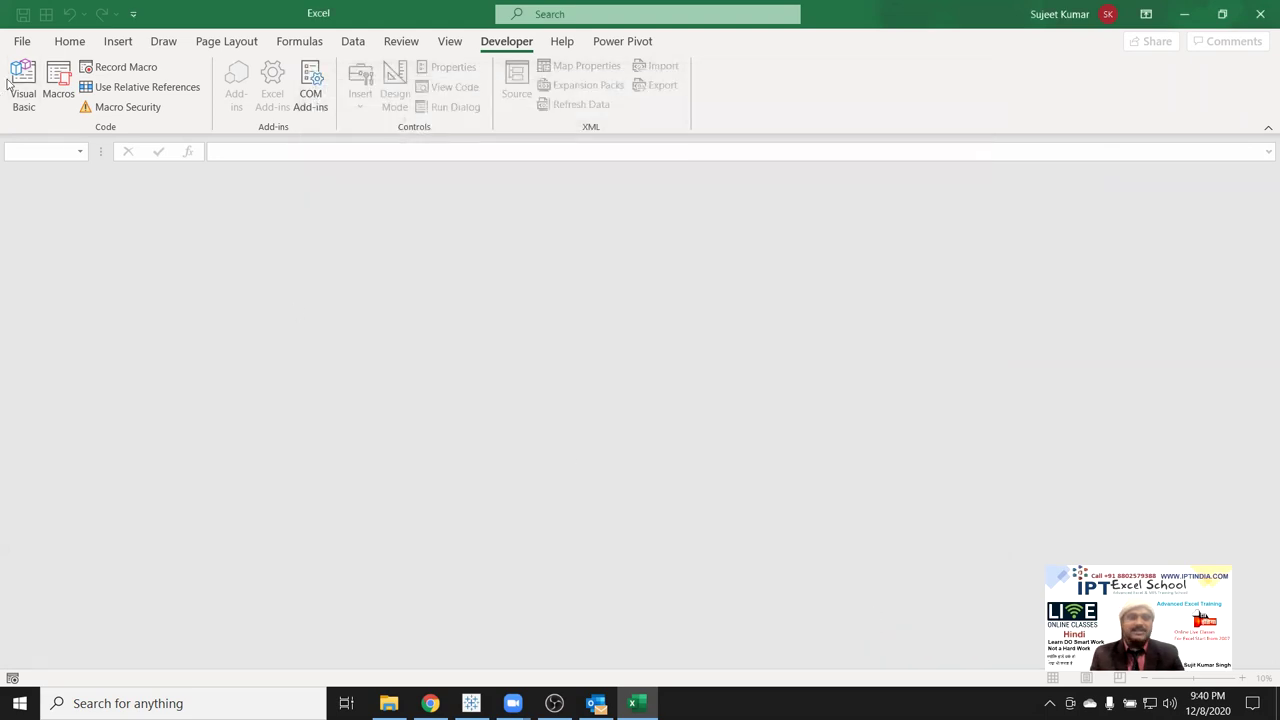
{"action": "left_click", "coordinate": [22, 41]}
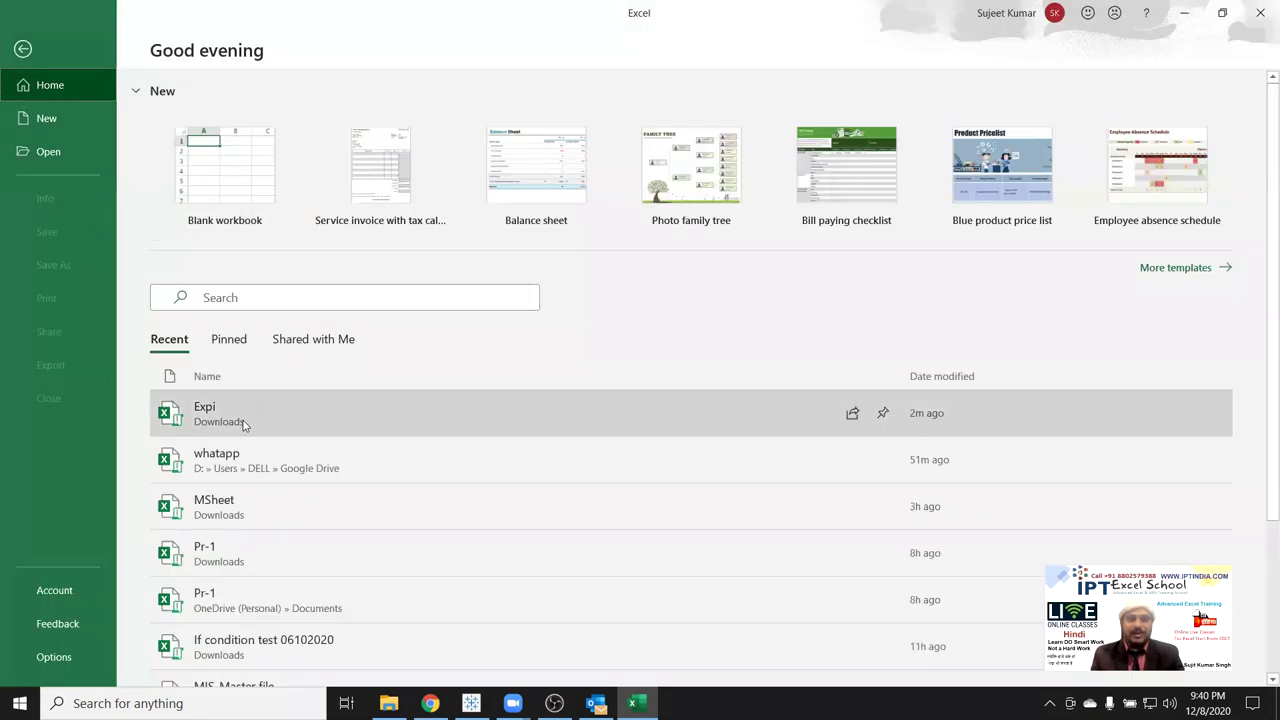
Open Expi from Recent with its workbook password, loading it with macros disabled.
{"action": "left_click", "coordinate": [243, 425]}
{"action": "key", "text": "Return"}
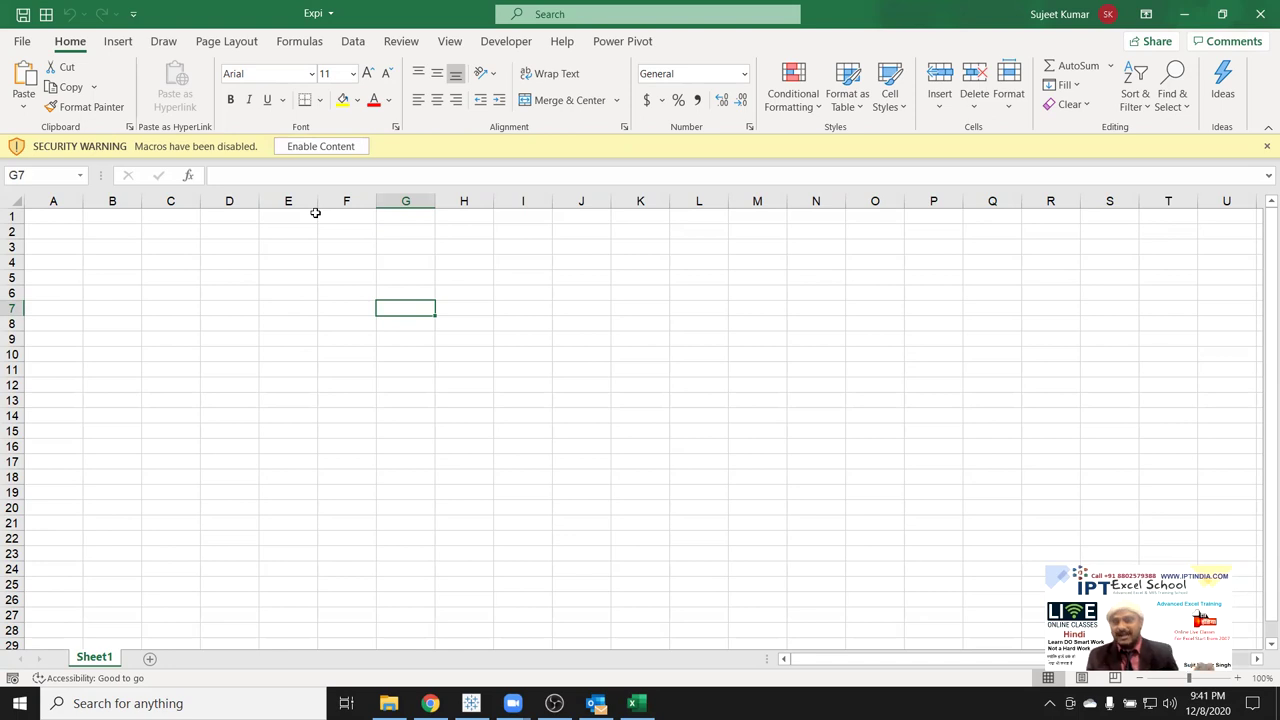
{"action": "left_click", "coordinate": [506, 42]}
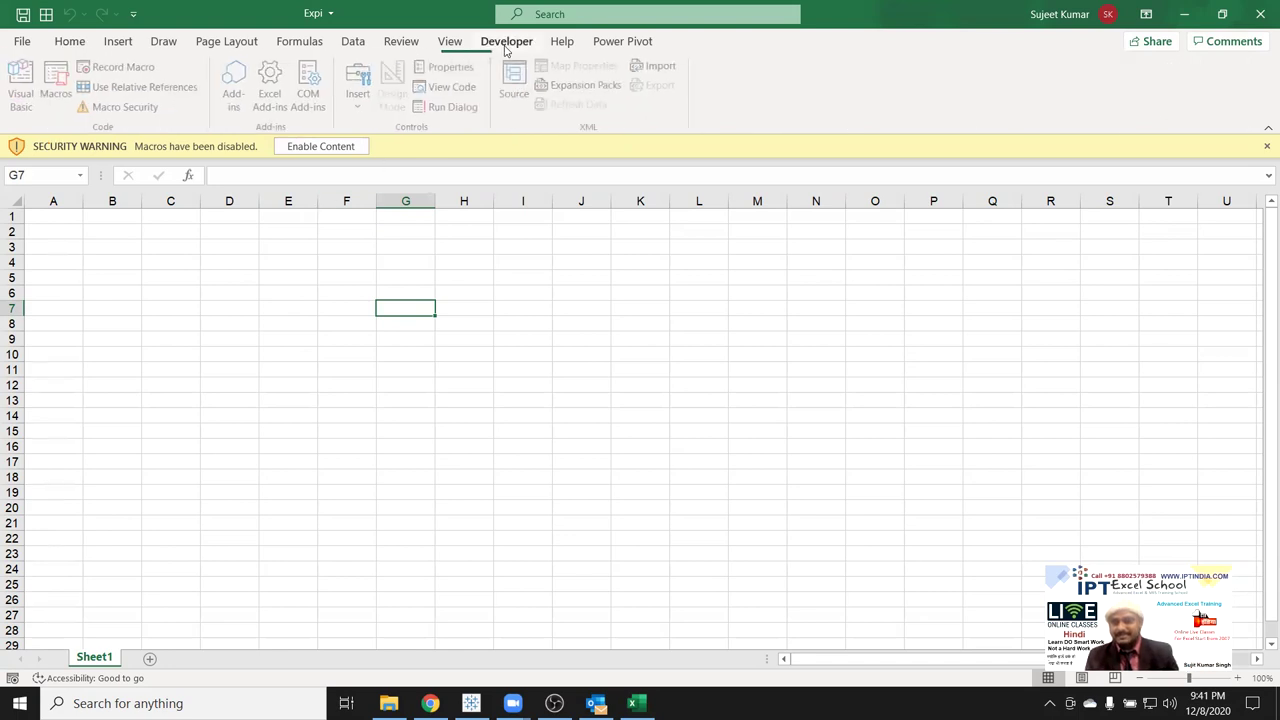
Open the VBA editor and unlock the Expi.xlsm project with its password.
{"action": "left_click", "coordinate": [23, 100]}
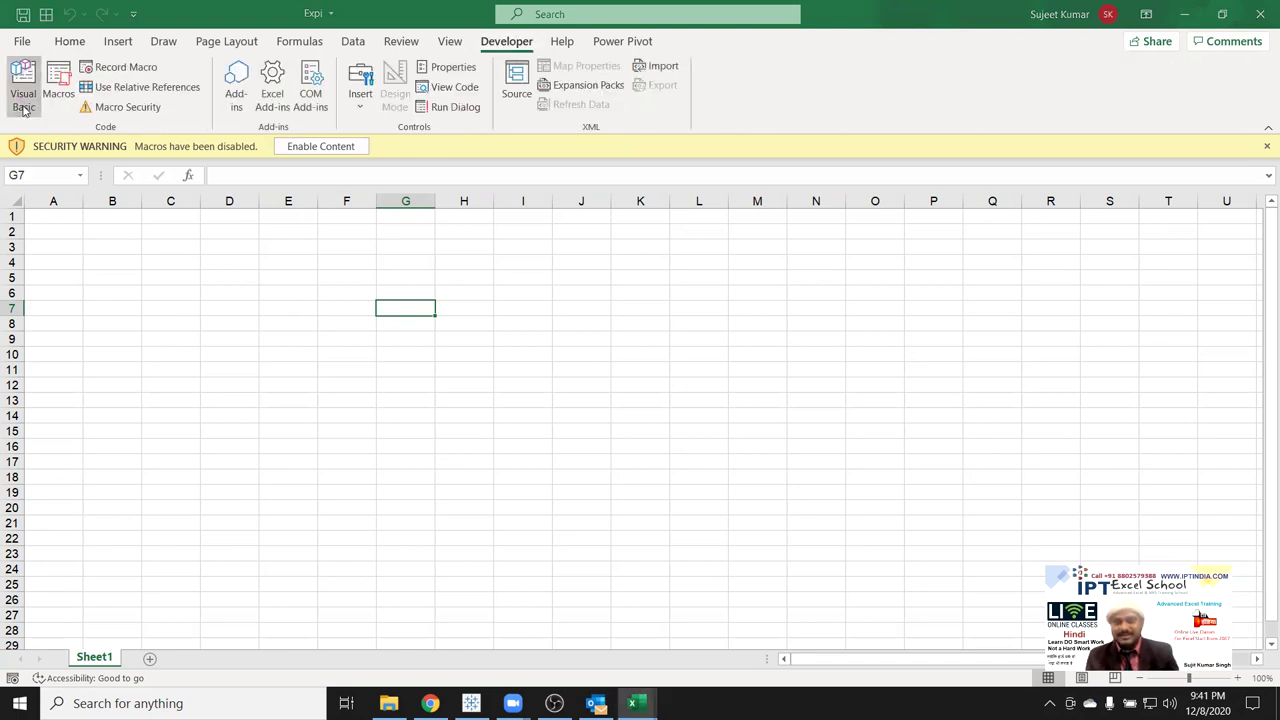
{"action": "double_click", "coordinate": [60, 131]}
{"action": "key", "text": "Return"}
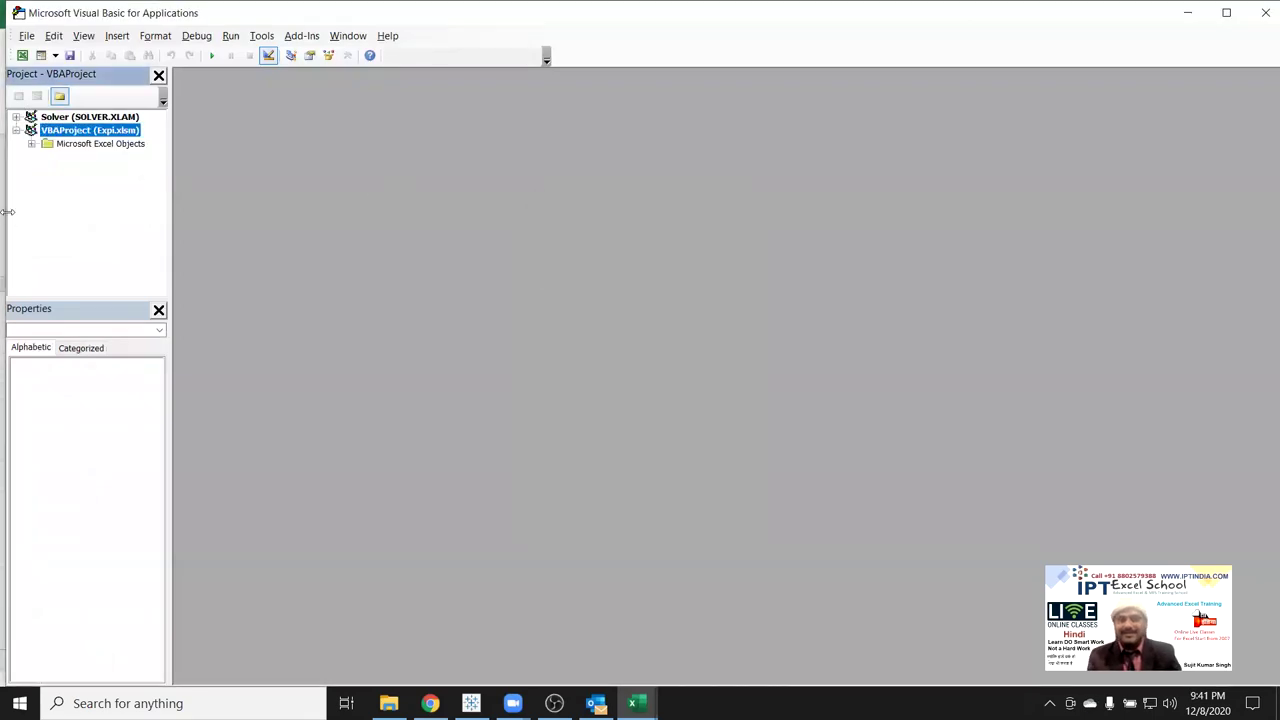
In ThisWorkbook's Workbook_Open code, replace NOV with DEC so the start date reads 01-DEC-2020.
{"action": "double_click", "coordinate": [90, 145]}
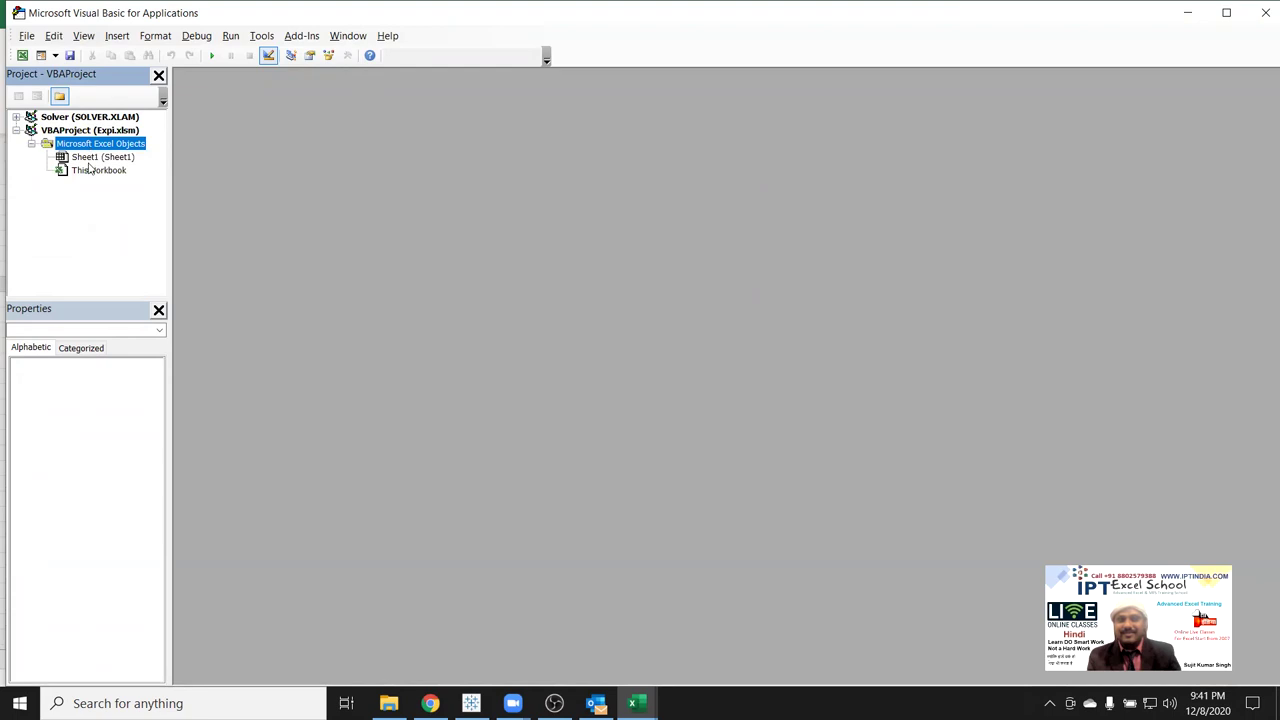
{"action": "double_click", "coordinate": [92, 157]}
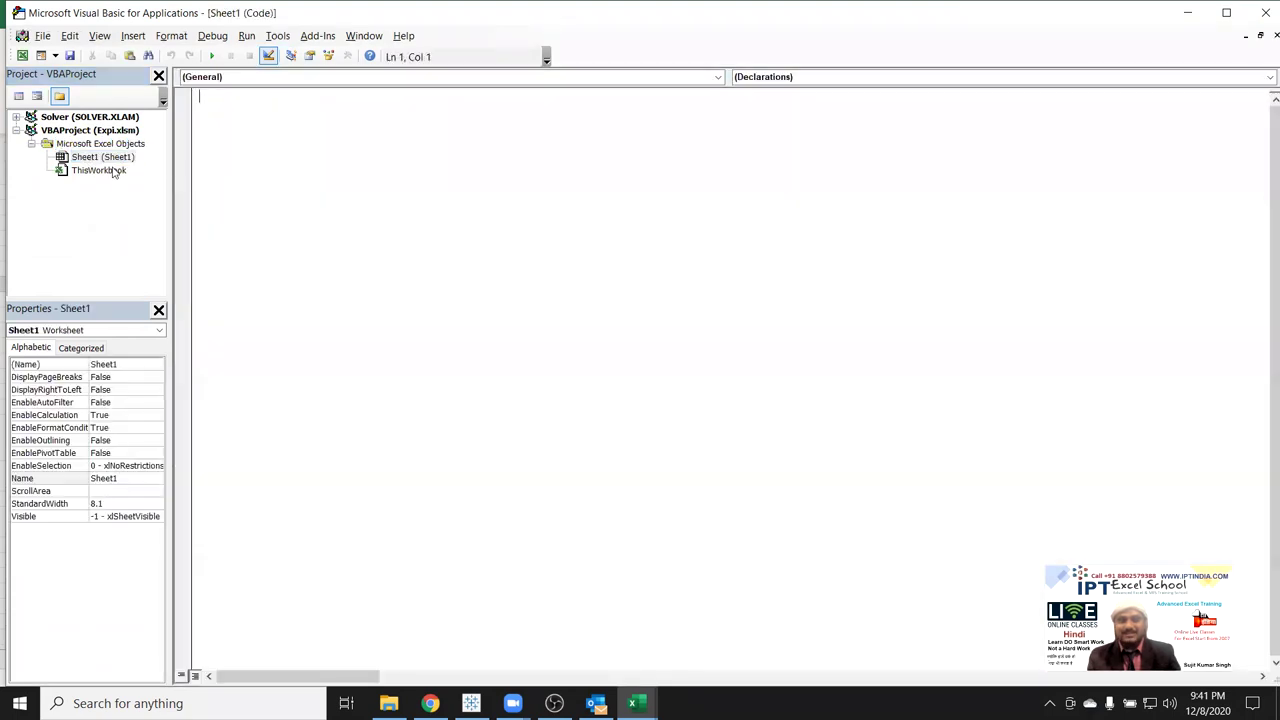
{"action": "double_click", "coordinate": [118, 171]}
{"action": "double_click", "coordinate": [268, 162]}
{"action": "type", "text": "DE"}
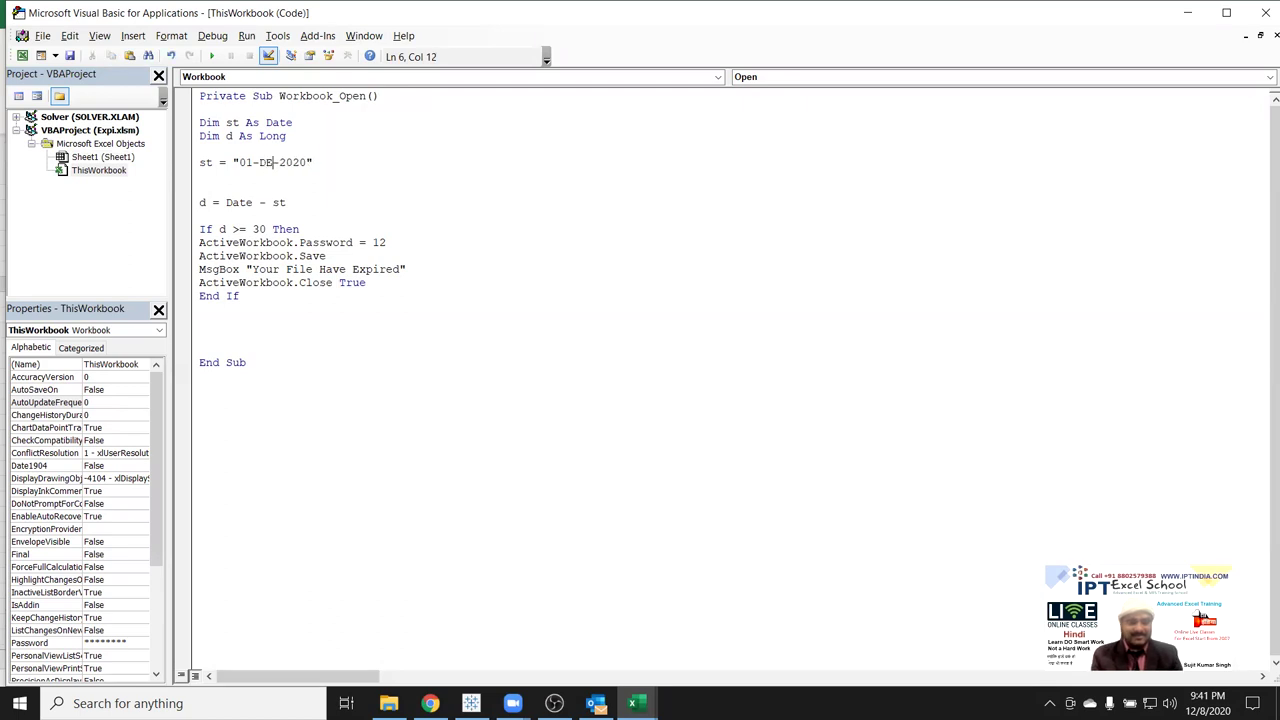
{"action": "type", "text": "C"}
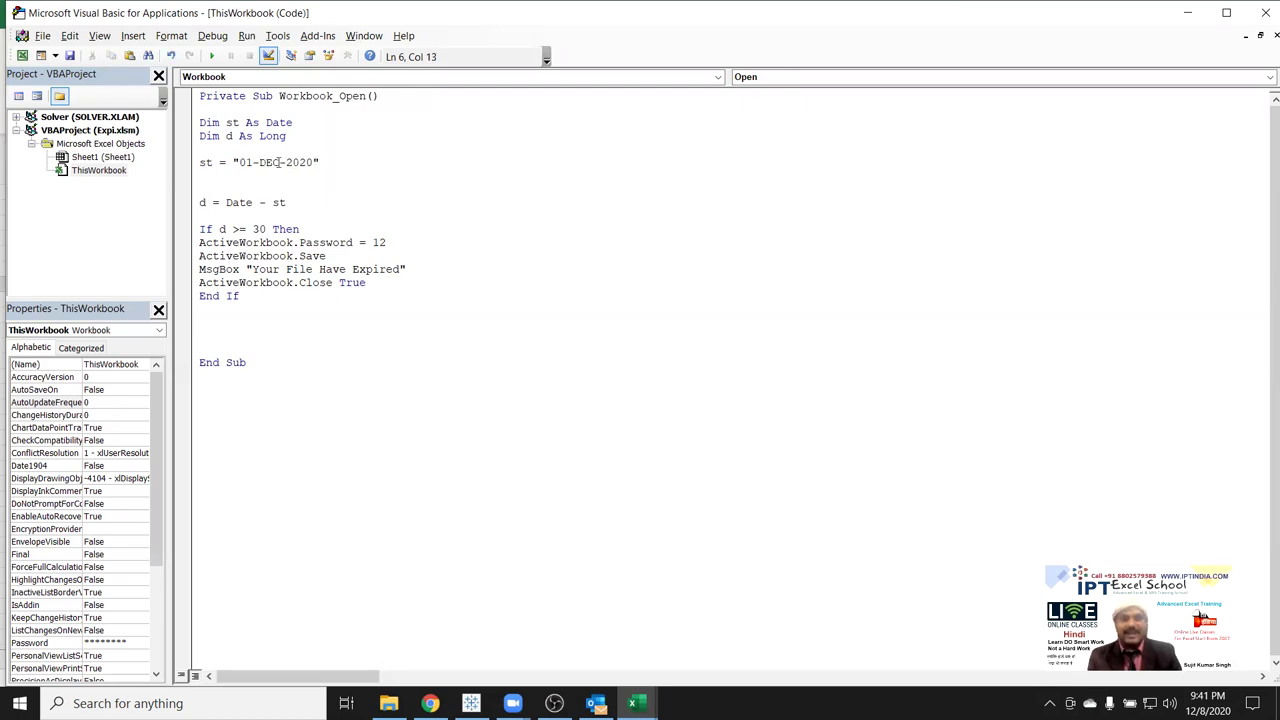
{"action": "left_click", "coordinate": [569, 244]}
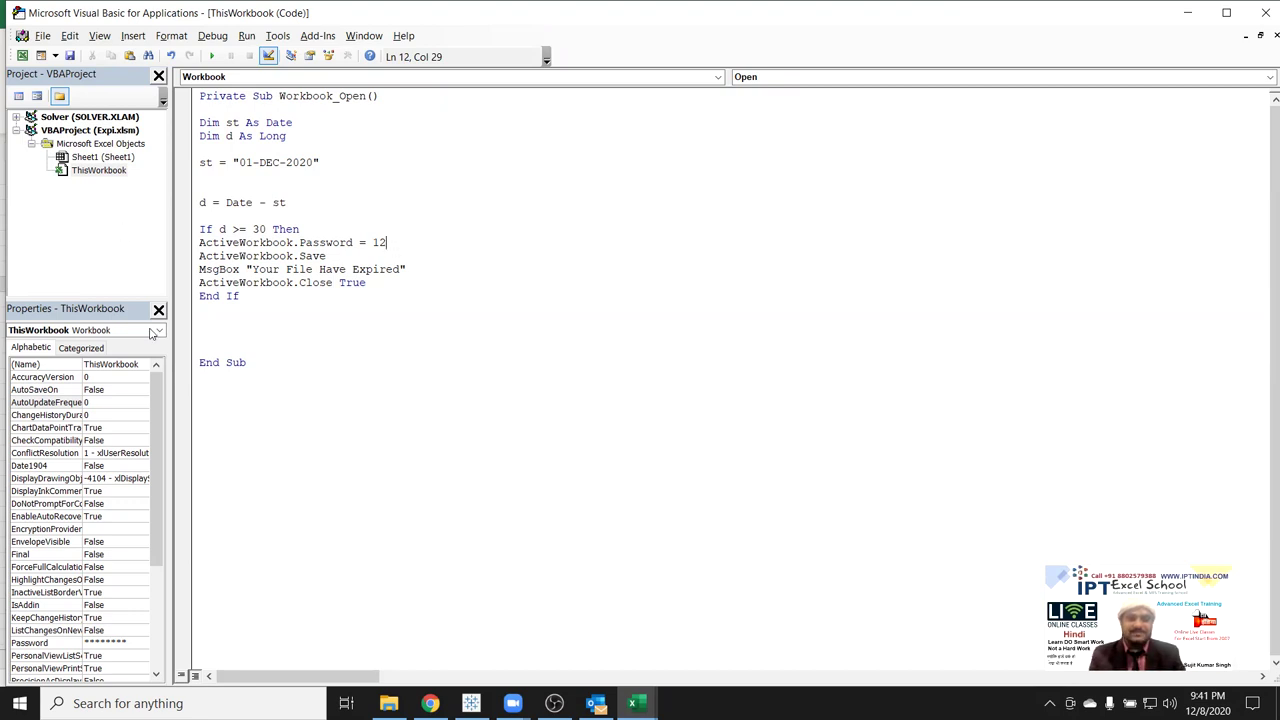
{"action": "left_click", "coordinate": [308, 320]}
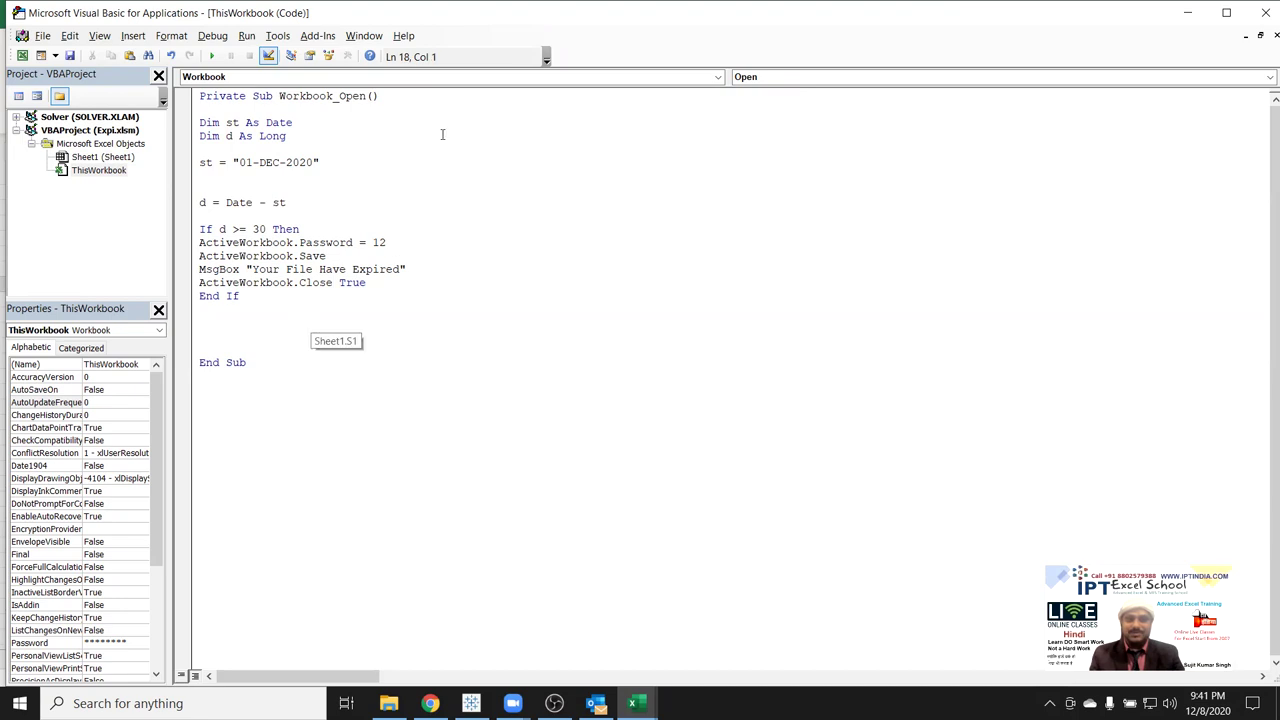
Return from the code editor to the worksheet and try leaving design mode, dismissing the macros-disabled warning.
{"action": "left_click", "coordinate": [1262, 14]}
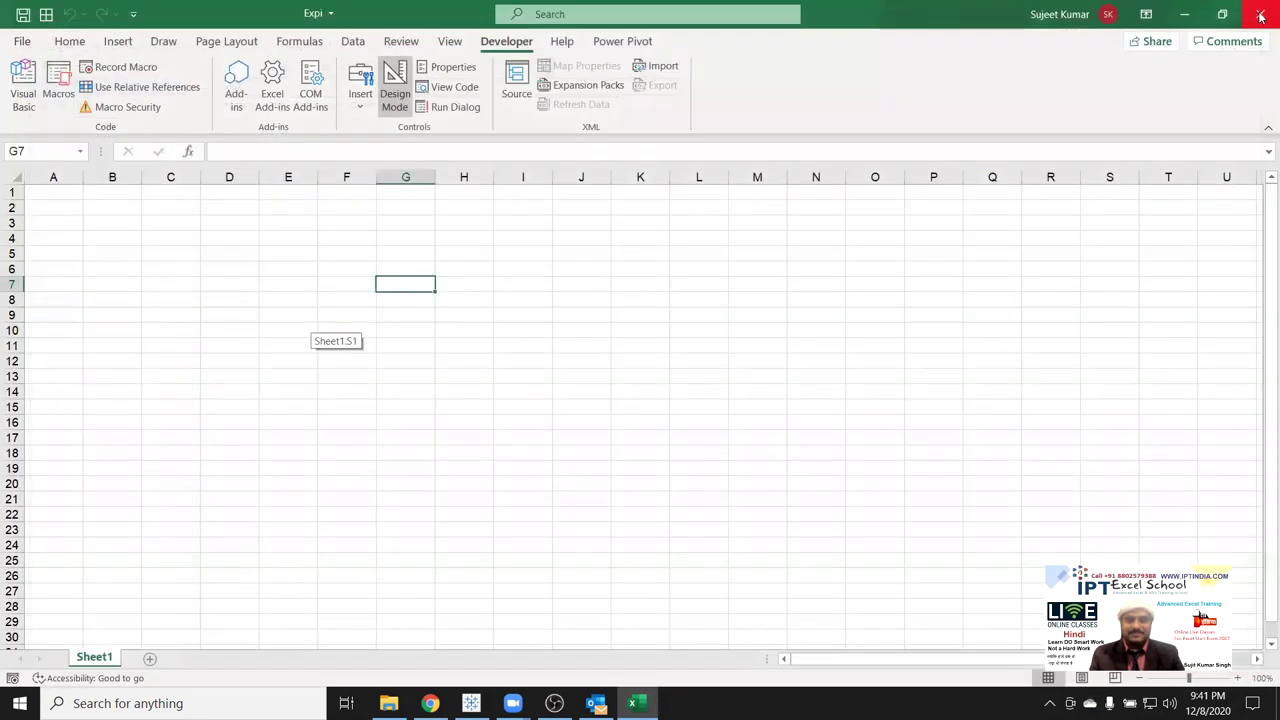
{"action": "left_click", "coordinate": [230, 203]}
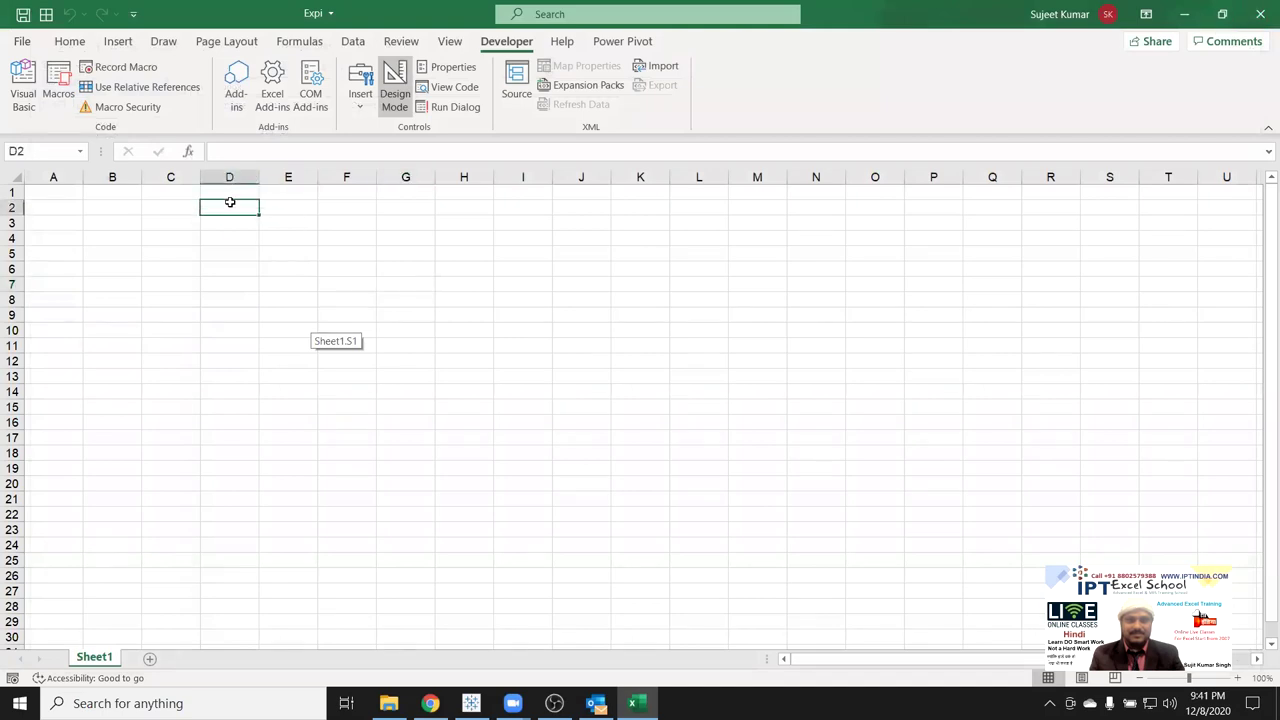
{"action": "left_click", "coordinate": [395, 95]}
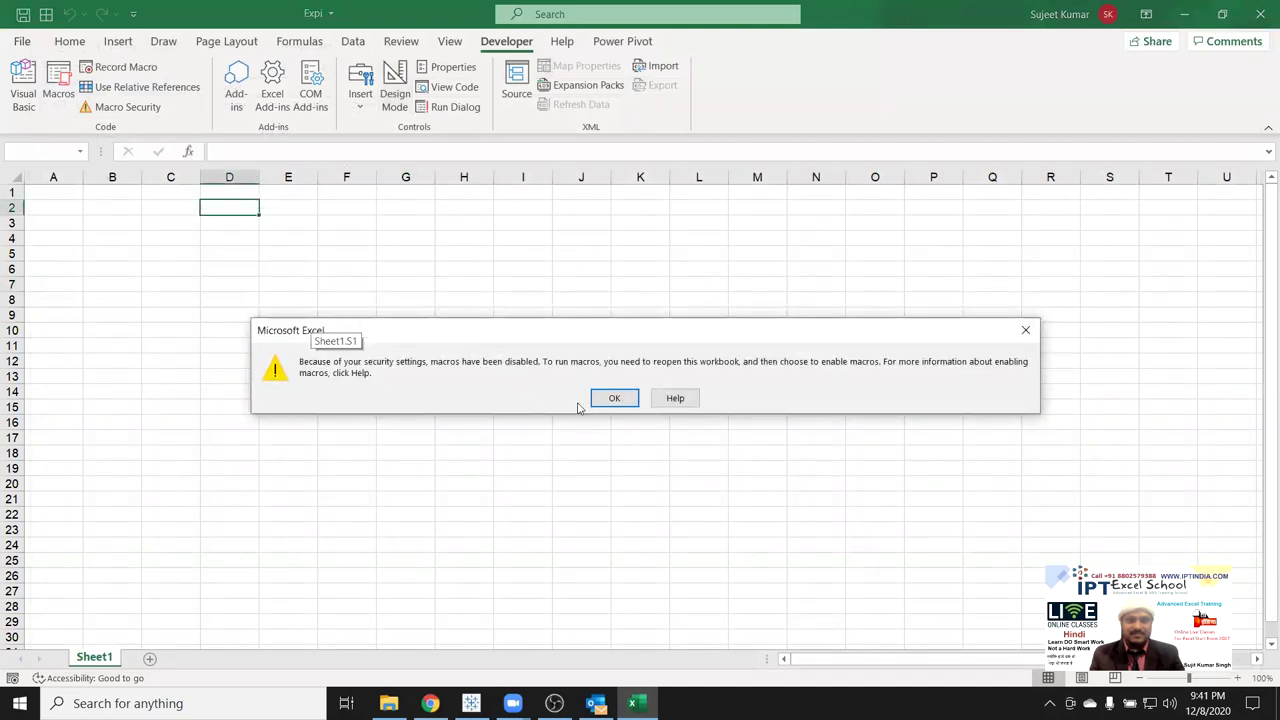
{"action": "left_click", "coordinate": [610, 397]}
Close the Expi workbook, saving its changes.
{"action": "left_click", "coordinate": [1000, 295]}
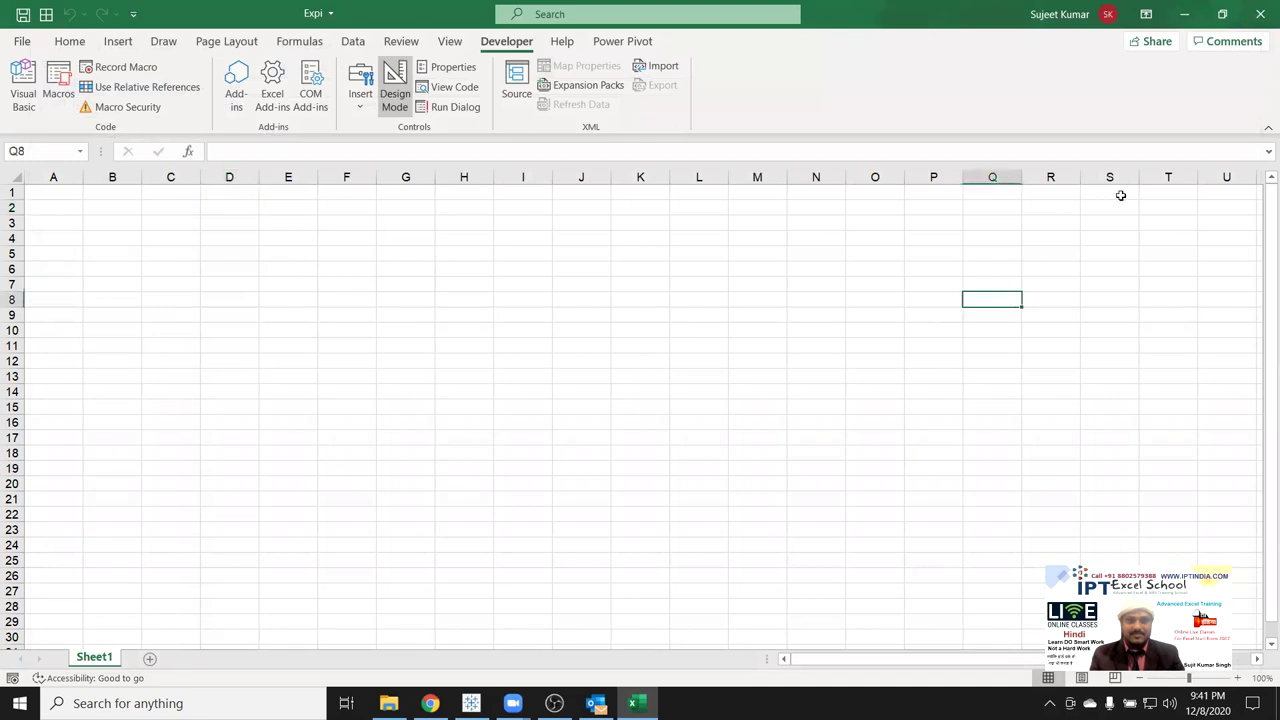
{"action": "left_click", "coordinate": [1260, 14]}
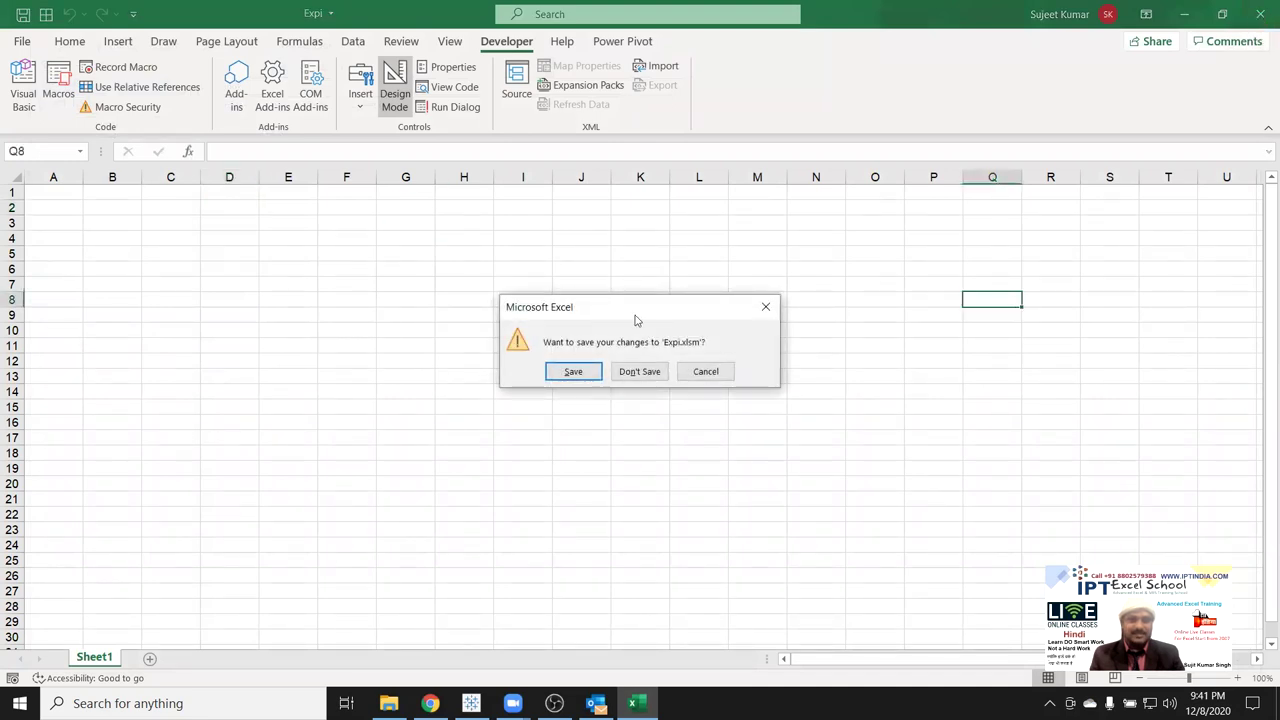
{"action": "left_click", "coordinate": [549, 376]}
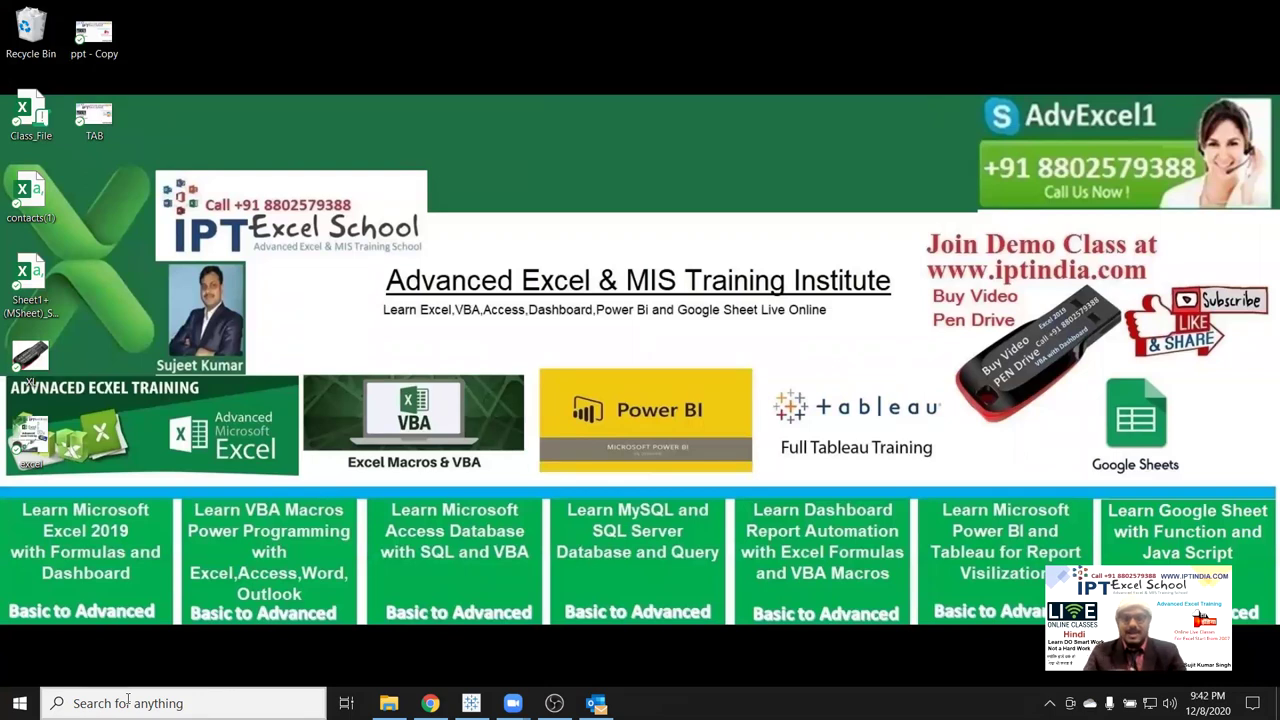
Search for 'excel' from the taskbar and launch it.
{"action": "left_click", "coordinate": [150, 703]}
{"action": "type", "text": "ex"}
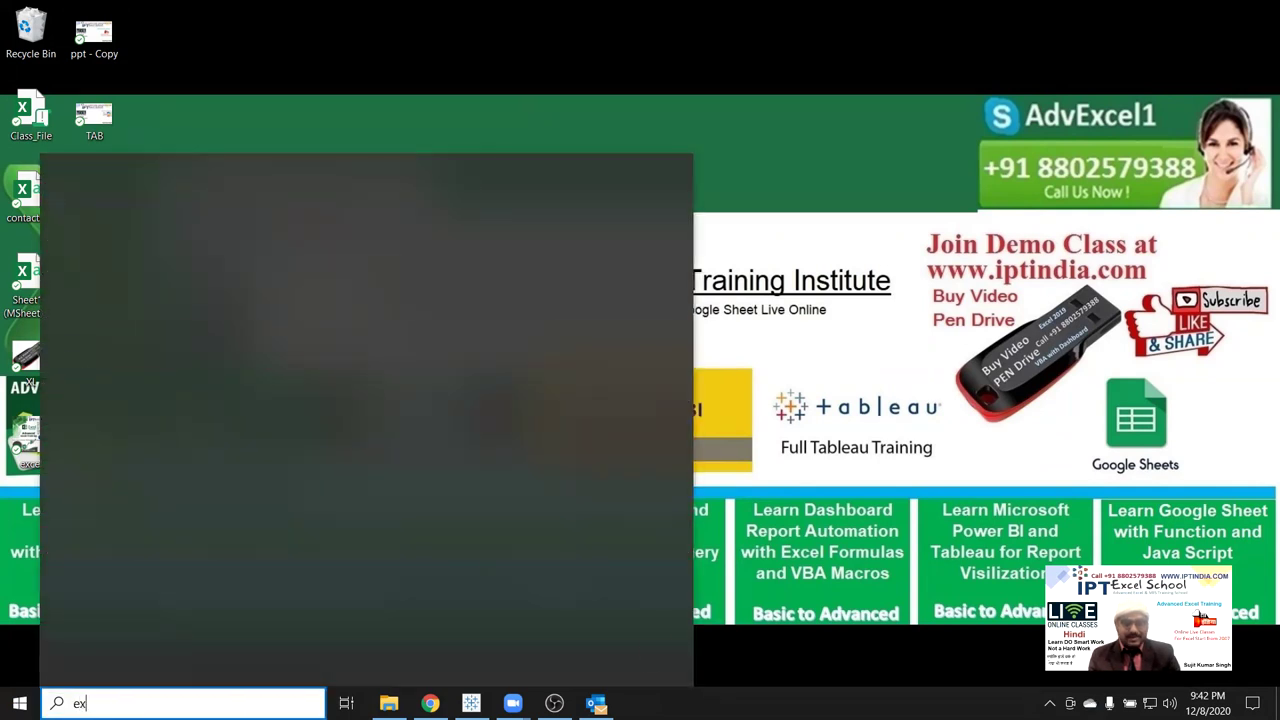
{"action": "type", "text": "cel"}
{"action": "key", "text": "Return"}
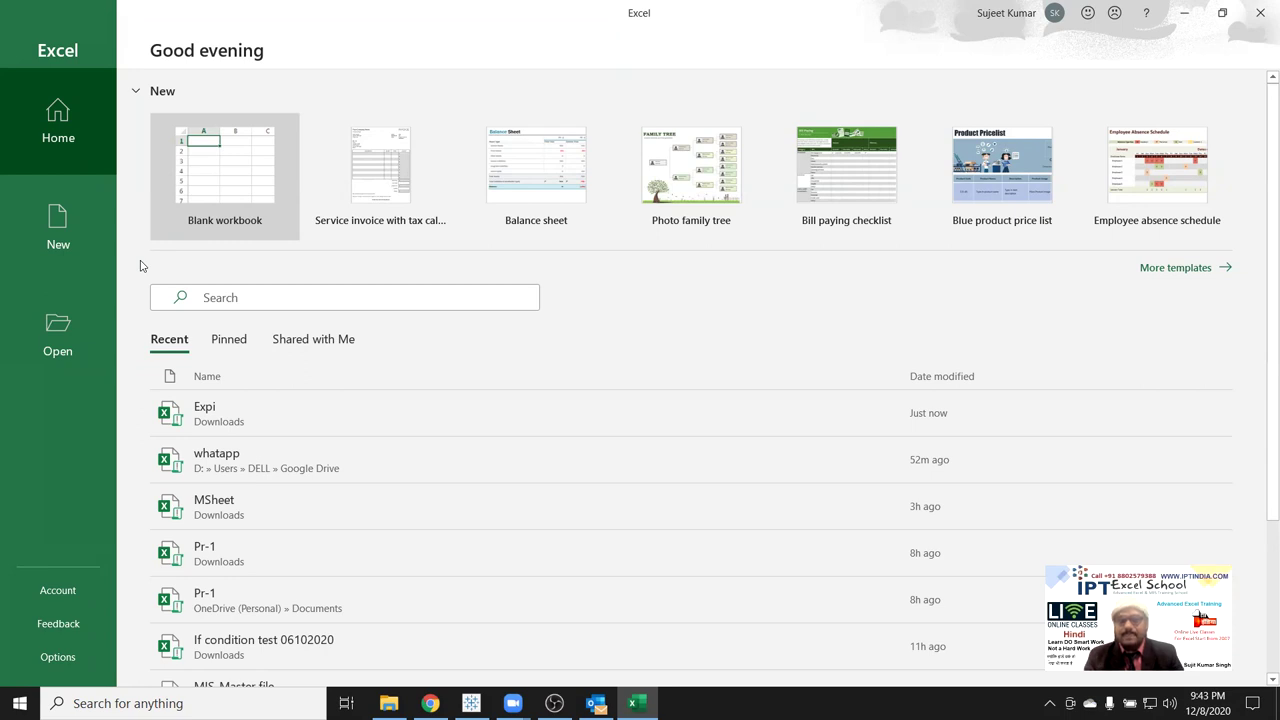
Create a blank workbook and open its ThisWorkbook module in the Visual Basic editor.
{"action": "left_click", "coordinate": [192, 190]}
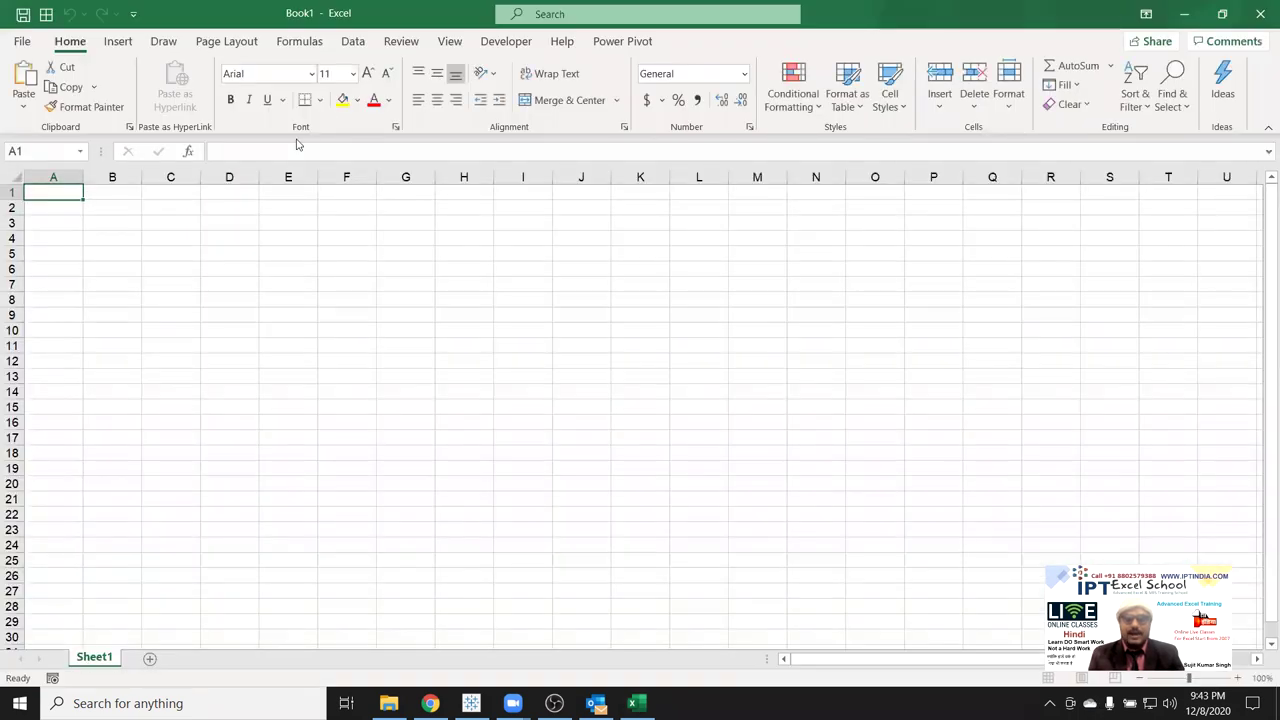
{"action": "left_click", "coordinate": [503, 44]}
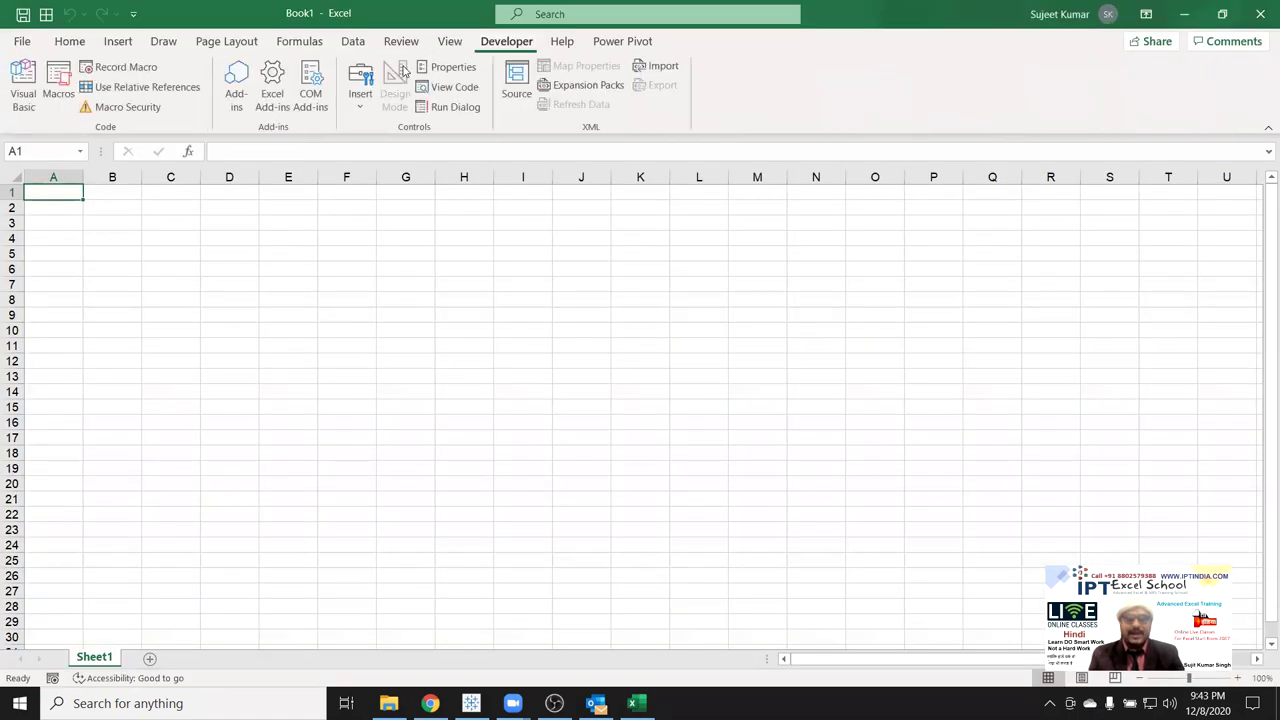
{"action": "left_click", "coordinate": [26, 96]}
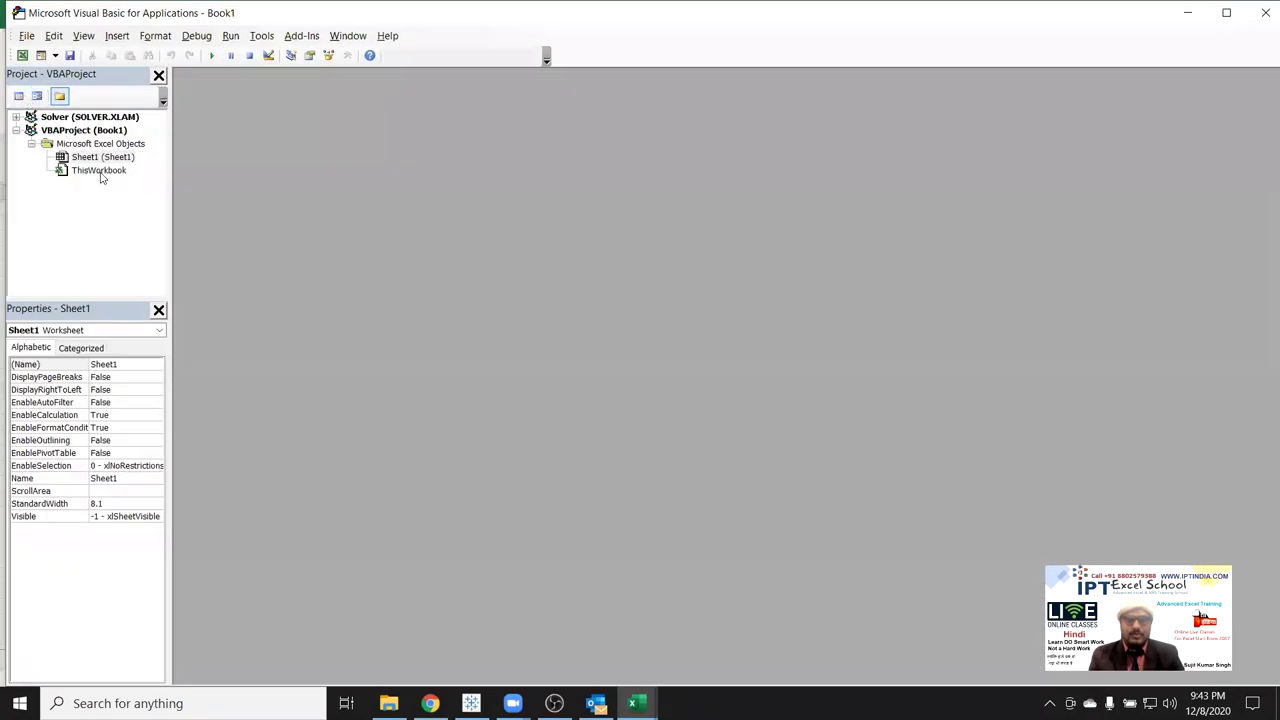
{"action": "double_click", "coordinate": [100, 172]}
Insert empty Workbook_Open and Workbook_BeforeClose event procedures.
{"action": "left_click", "coordinate": [264, 77]}
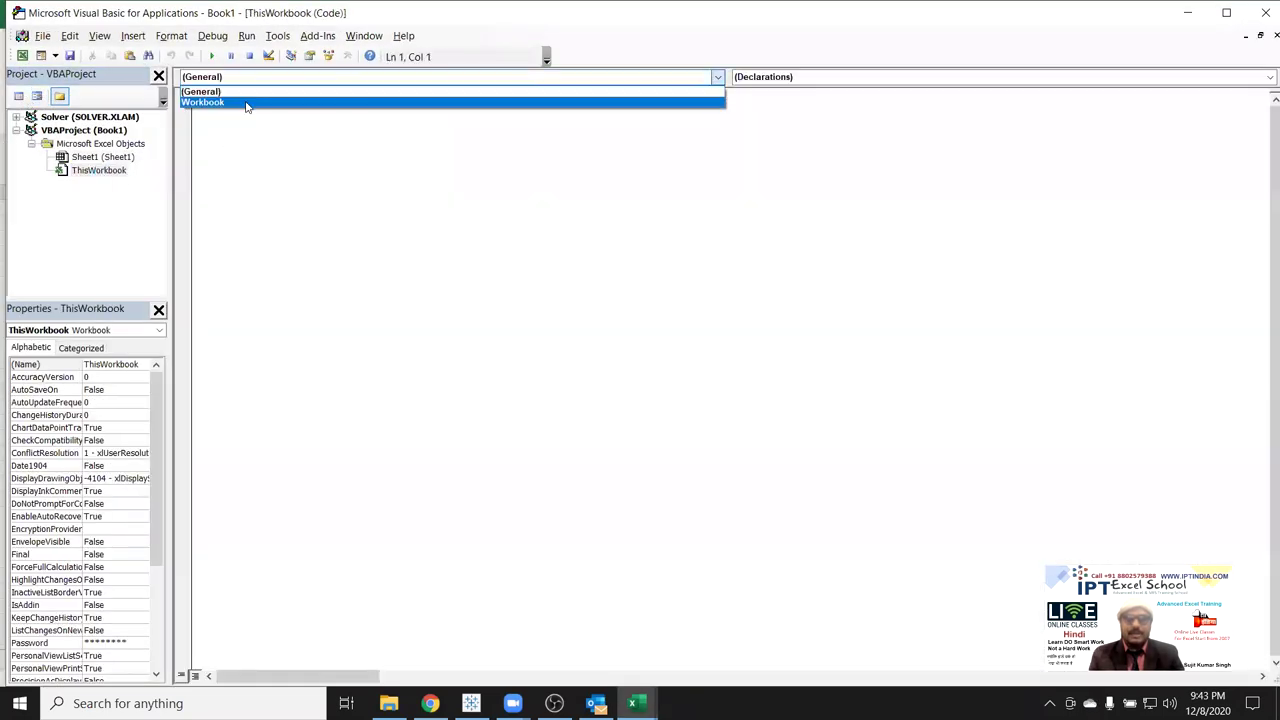
{"action": "left_click", "coordinate": [250, 103]}
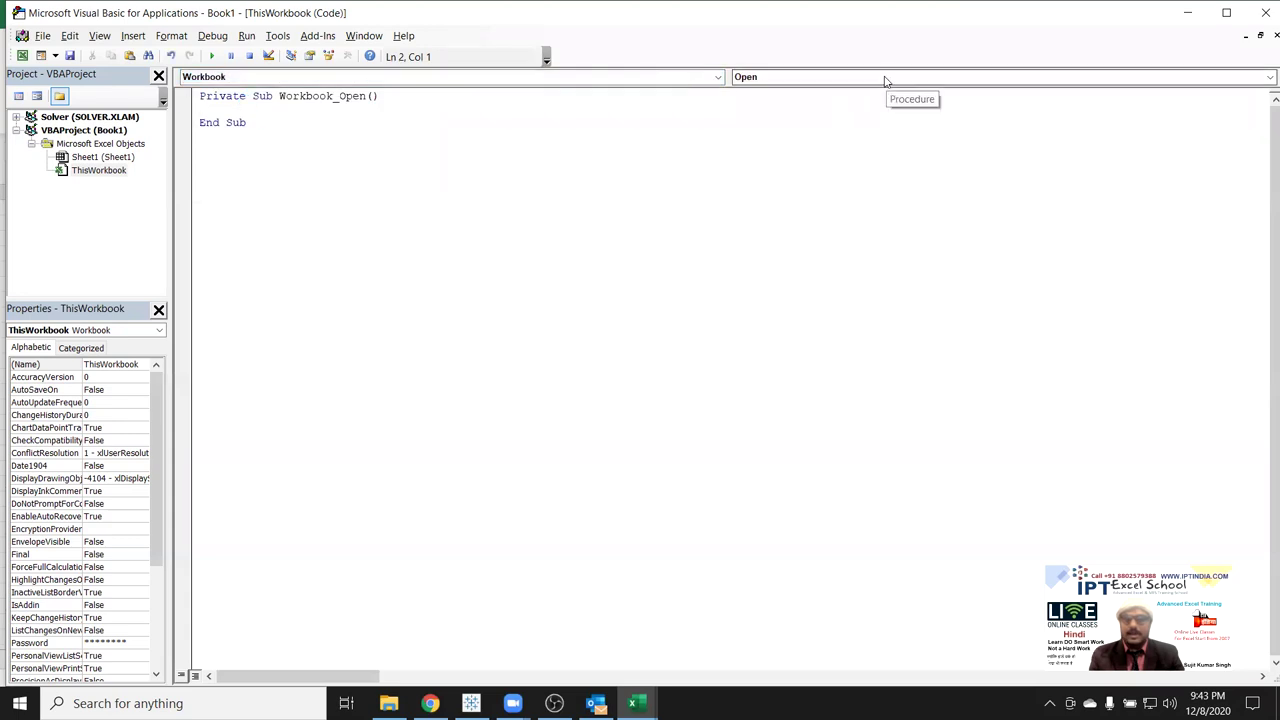
{"action": "left_click", "coordinate": [886, 78]}
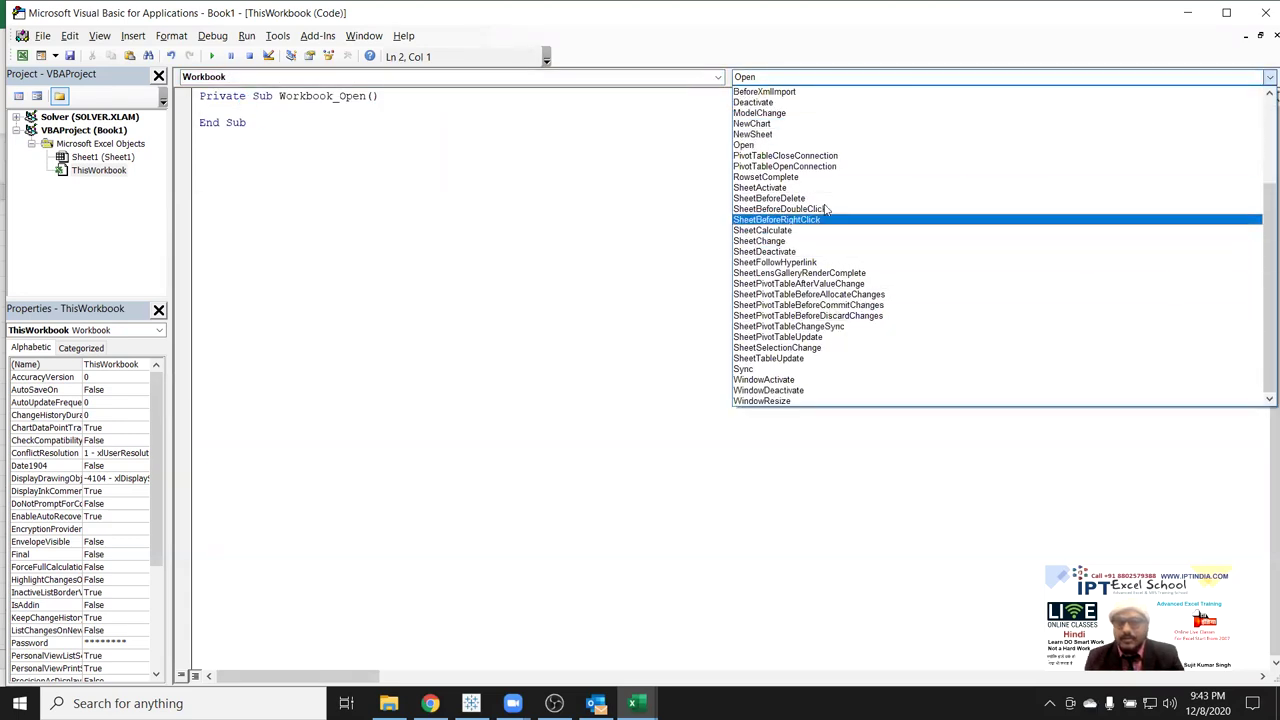
{"action": "scroll", "coordinate": [806, 140], "scroll_direction": "up", "scroll_amount": 1}
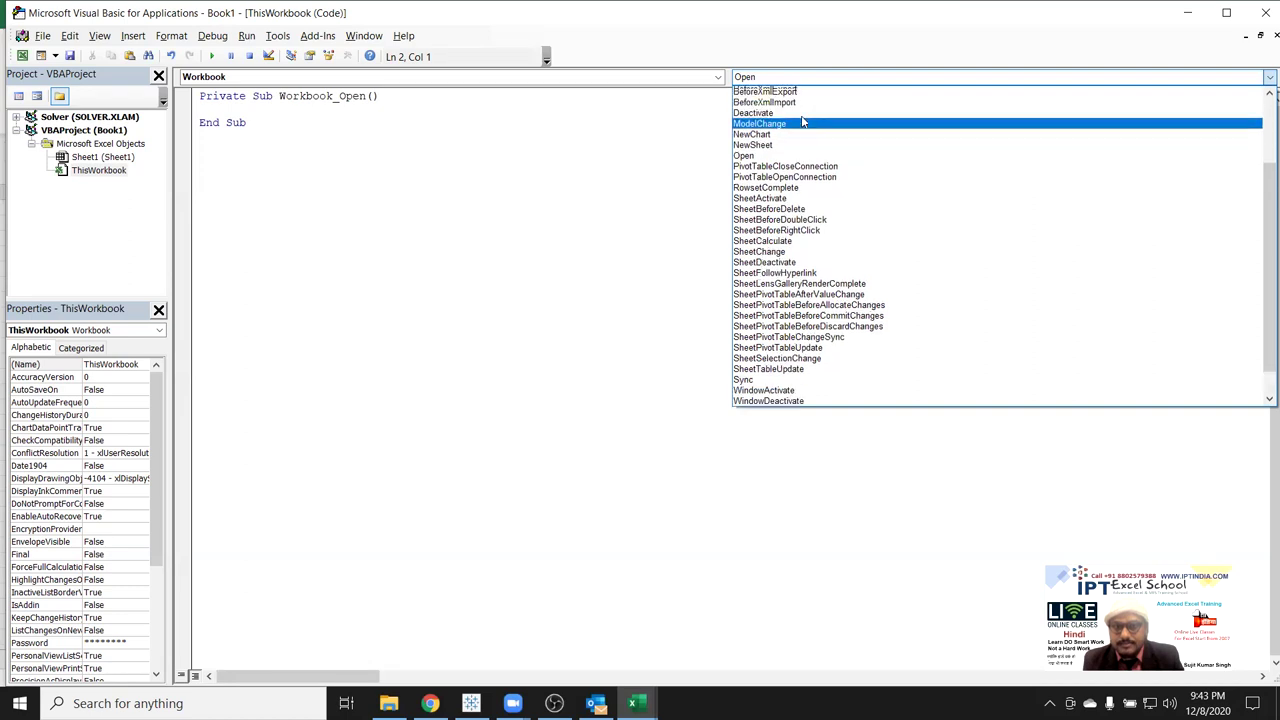
{"action": "scroll", "coordinate": [804, 142], "scroll_direction": "up", "scroll_amount": 1}
{"action": "scroll", "coordinate": [802, 145], "scroll_direction": "up", "scroll_amount": 1}
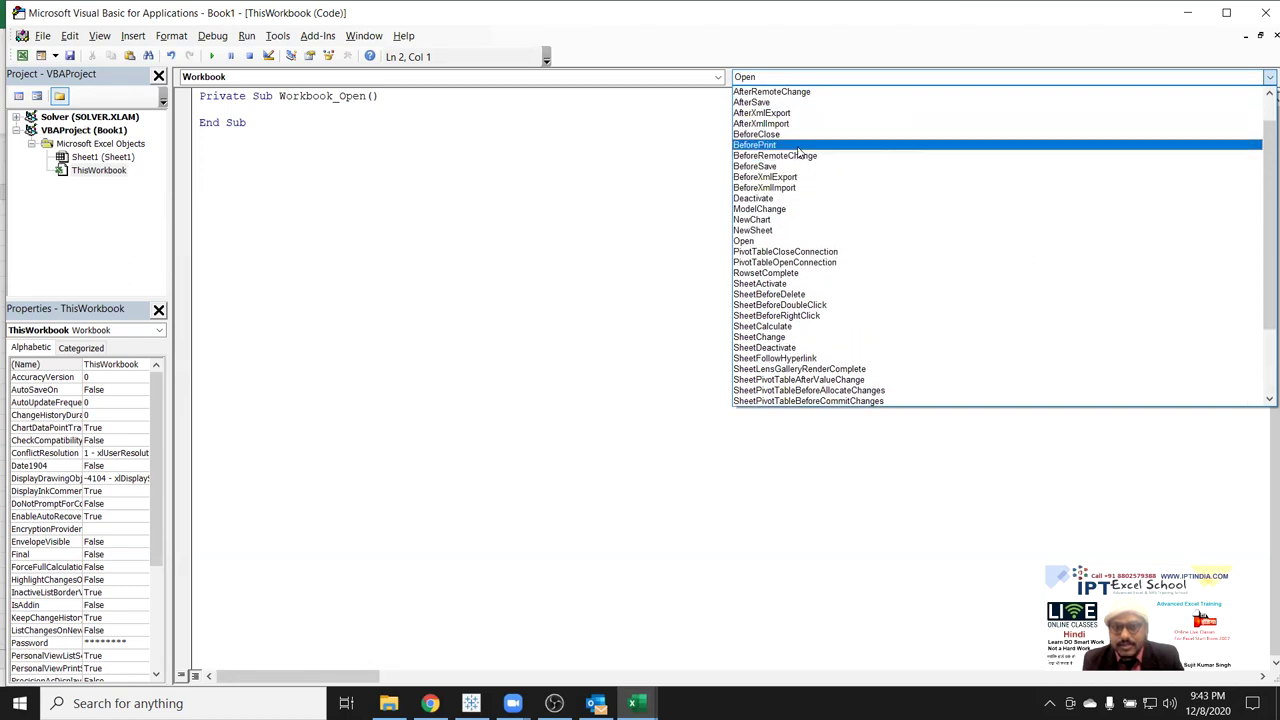
{"action": "left_click", "coordinate": [797, 135]}
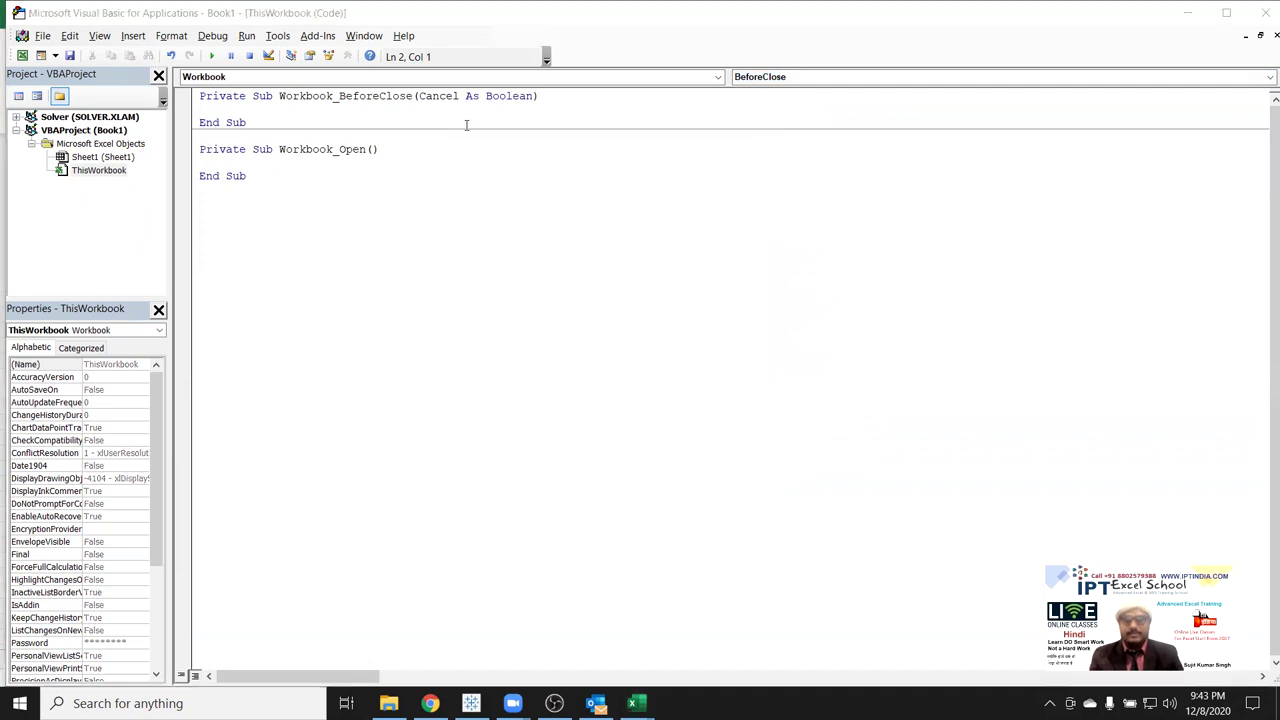
Delete the Workbook_Open stub and declare Dim p As String inside BeforeClose.
{"action": "left_click_drag", "start_coordinate": [246, 176], "coordinate": [199, 149]}
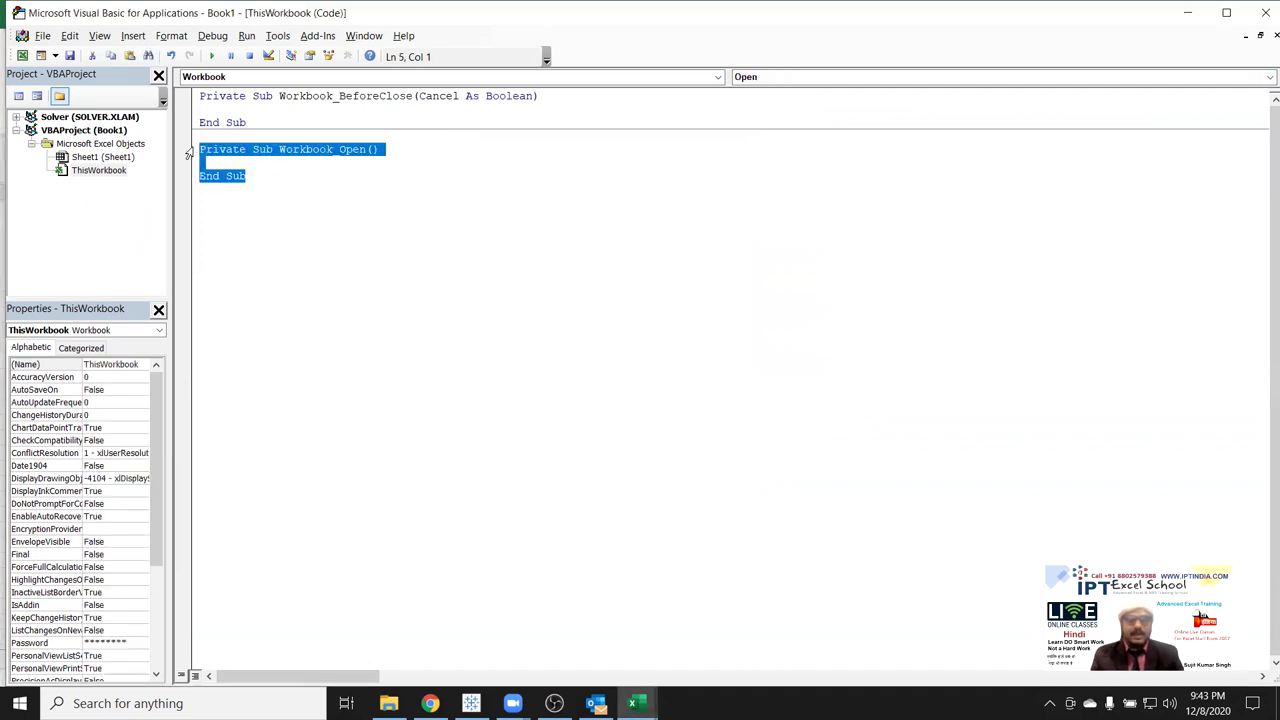
{"action": "key", "text": "Delete"}
{"action": "key", "text": "Up"}
{"action": "key", "text": "Up"}
{"action": "key", "text": "Up"}
{"action": "key", "text": "Return"}
{"action": "key", "text": "Return"}
{"action": "key", "text": "Up"}
{"action": "type", "text": "dim p as "}
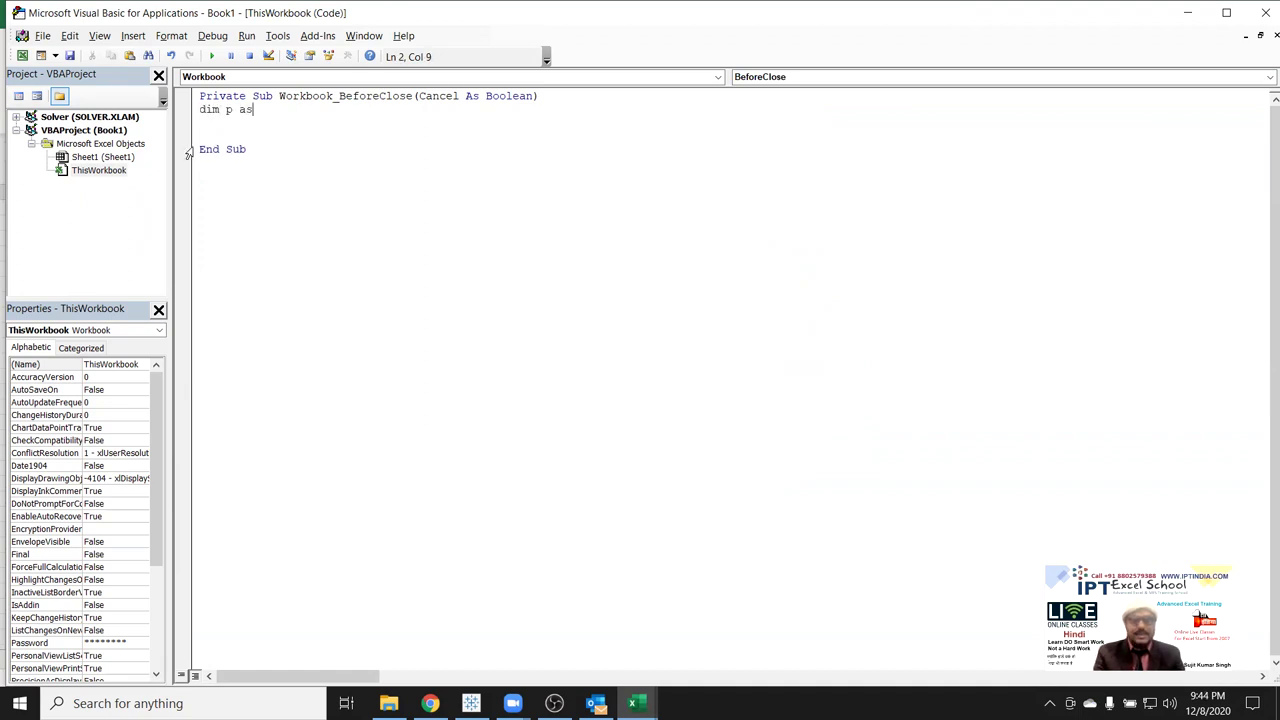
{"action": "type", "text": "str"}
{"action": "key", "text": "Tab"}
Add p = Application.WorksheetFunction.RandBetween(1111, 9999) below the declaration.
{"action": "key", "text": "Return"}
{"action": "key", "text": "Return"}
{"action": "type", "text": "p=application.wo"}
{"action": "key", "text": "Tab"}
{"action": "type", "text": ".ra"}
{"action": "key", "text": "Down"}
{"action": "key", "text": "Down"}
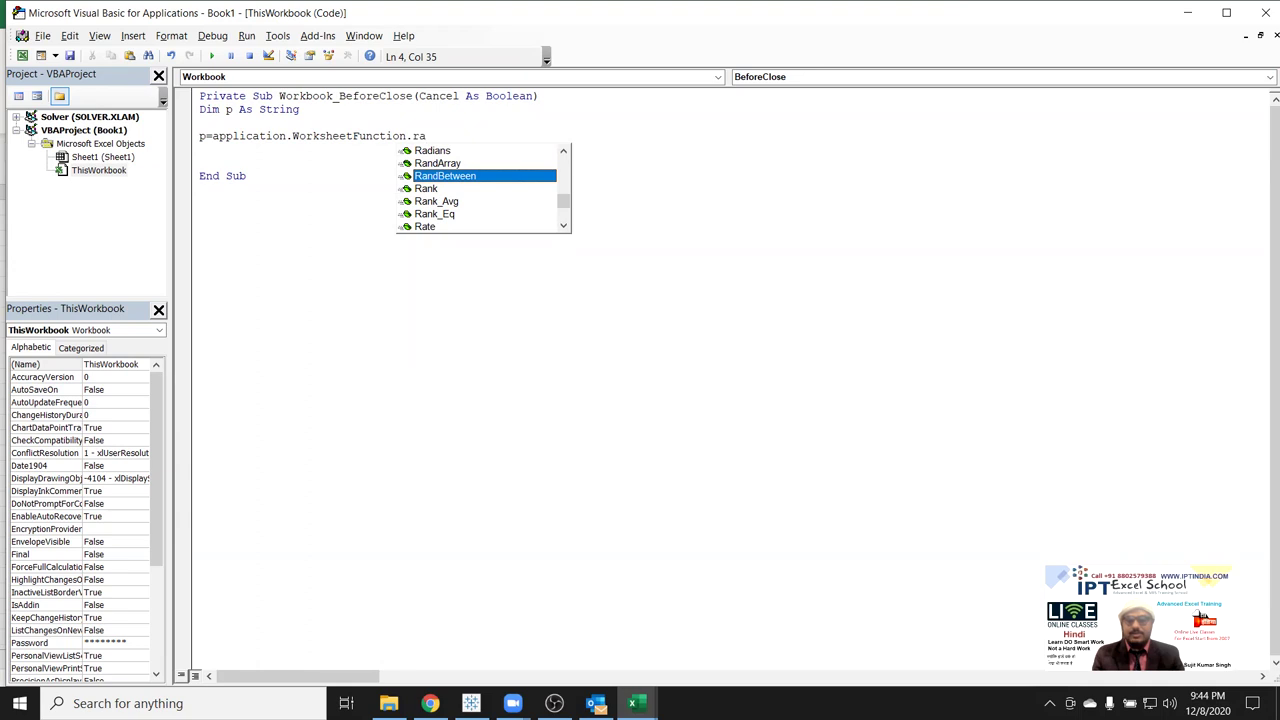
{"action": "key", "text": "Tab"}
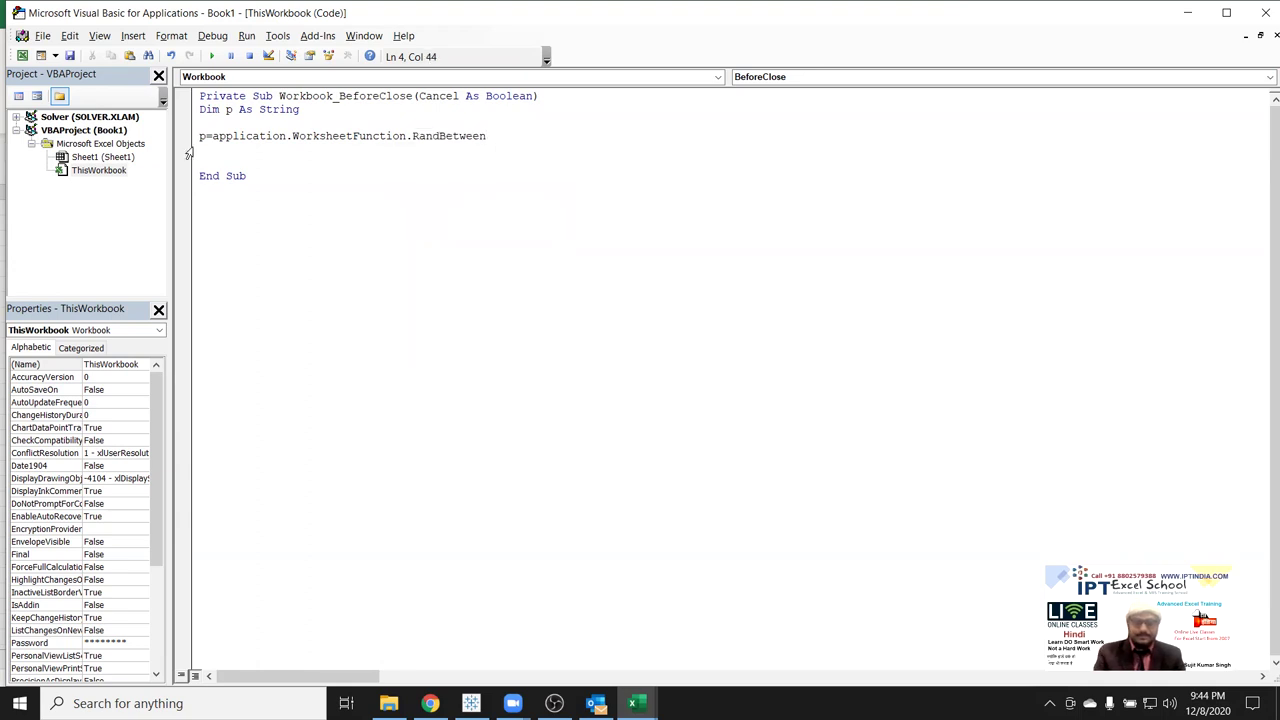
{"action": "type", "text": "(1111, 9999"}
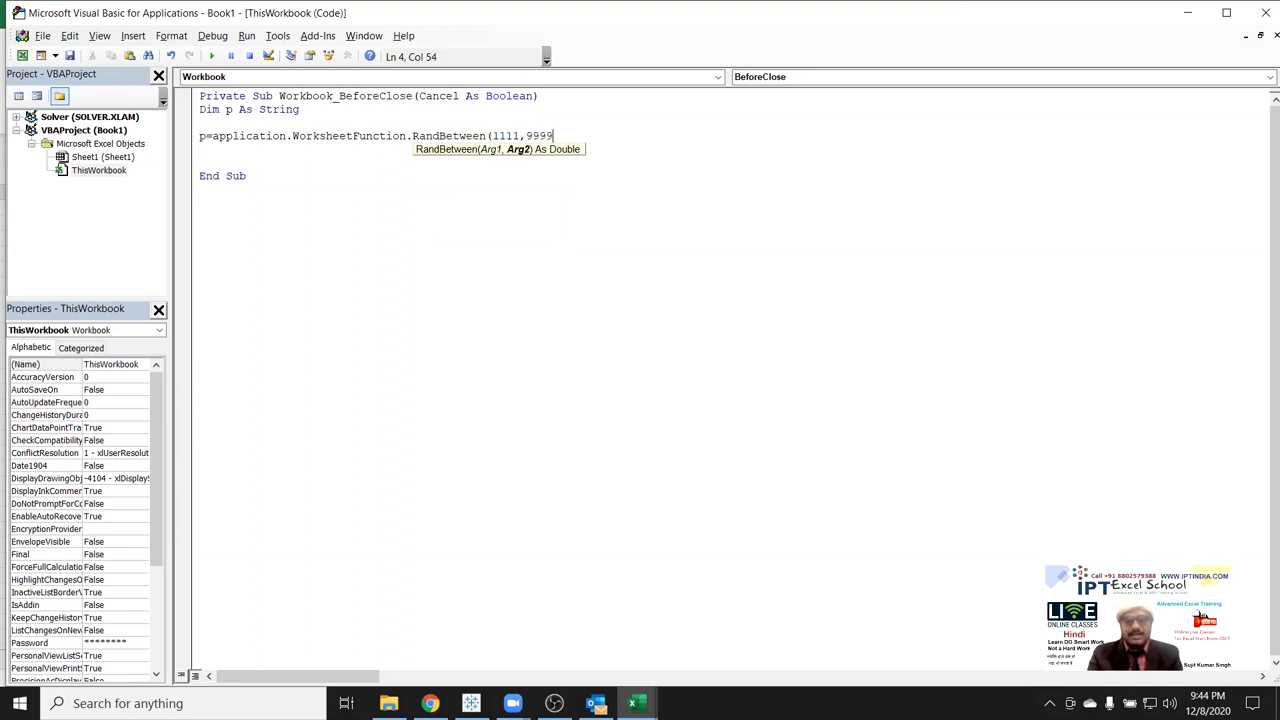
{"action": "type", "text": ")"}
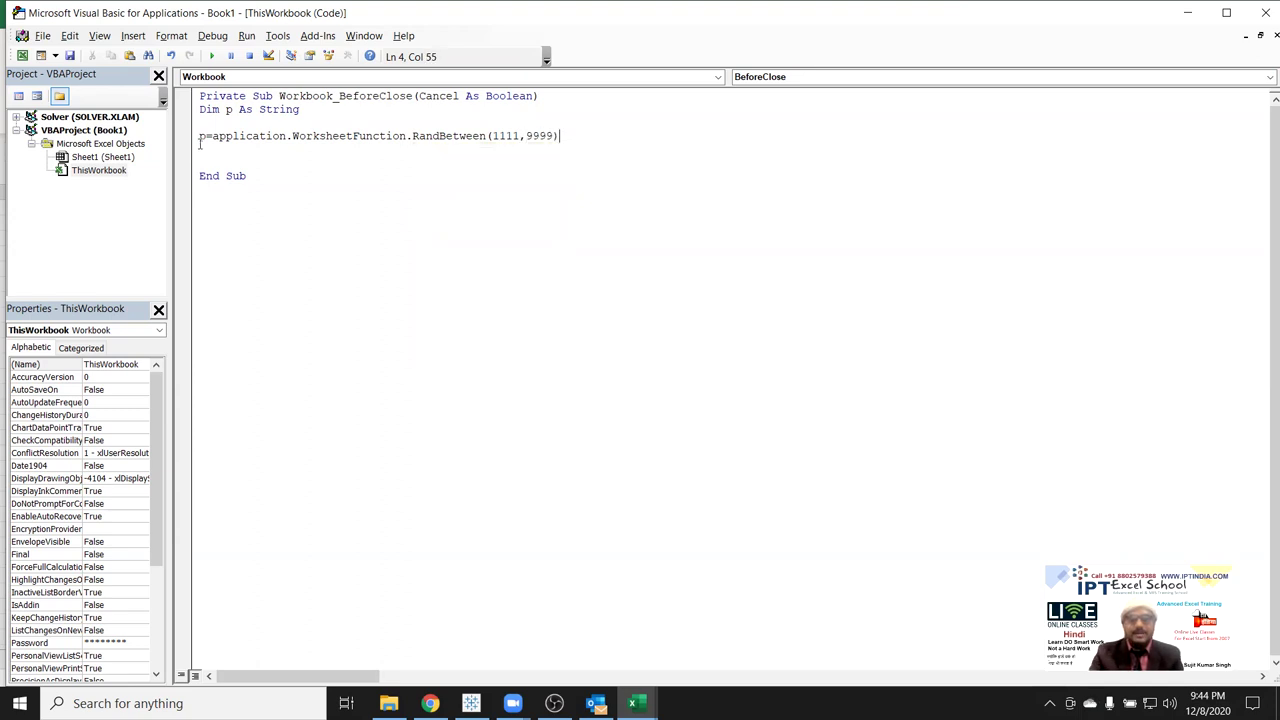
{"action": "key", "text": "Return"}
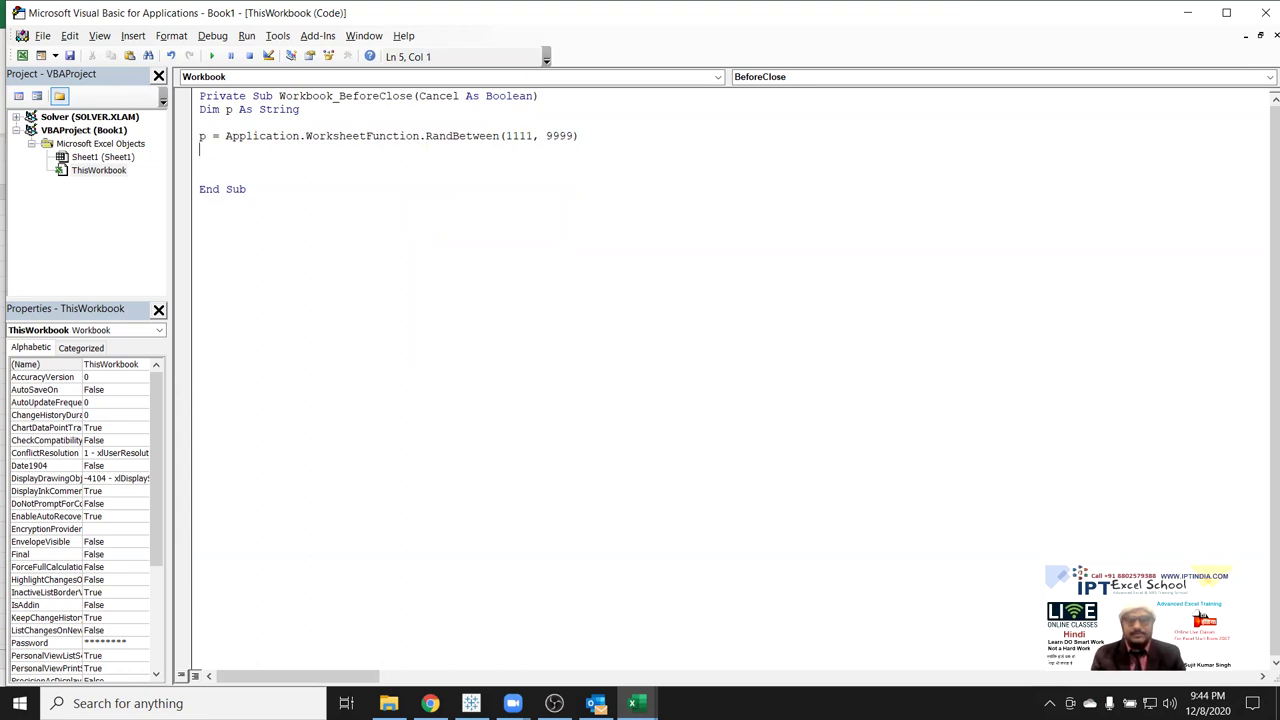
Add the line ActiveWorkbook.Password = p to BeforeClose.
{"action": "key", "text": "Return"}
{"action": "type", "text": "activeworkbook"}
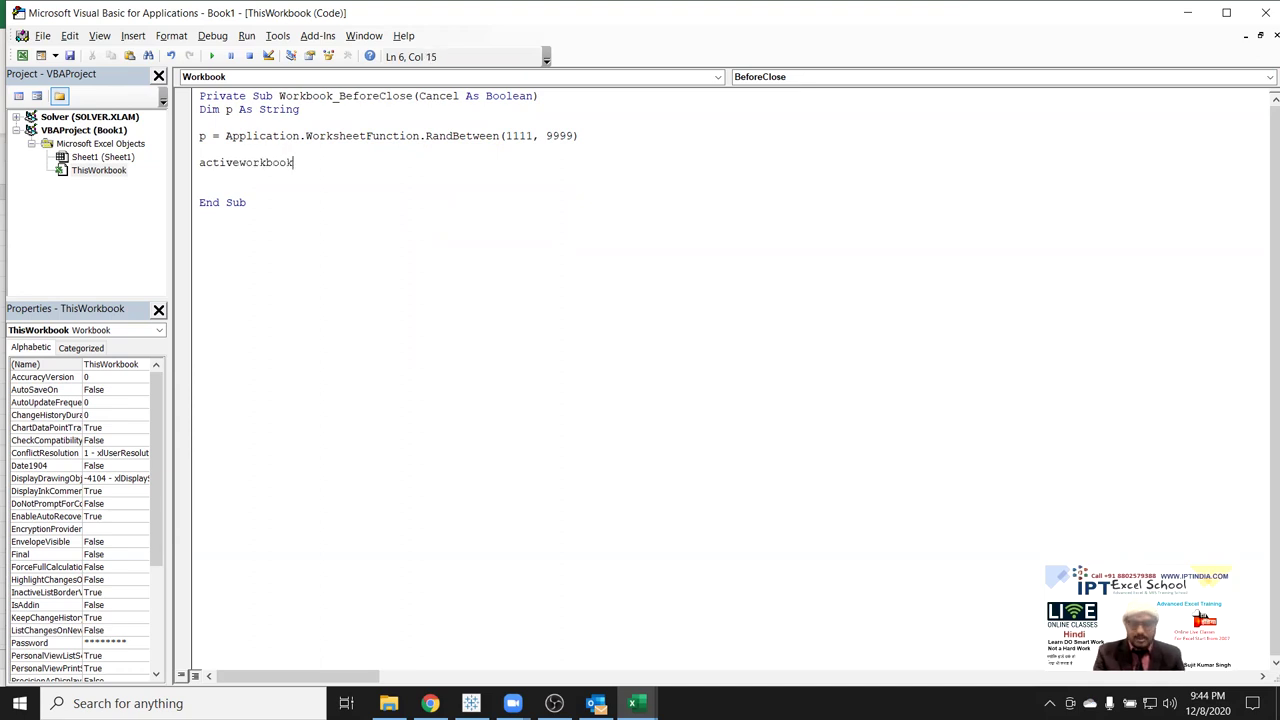
{"action": "type", "text": "."}
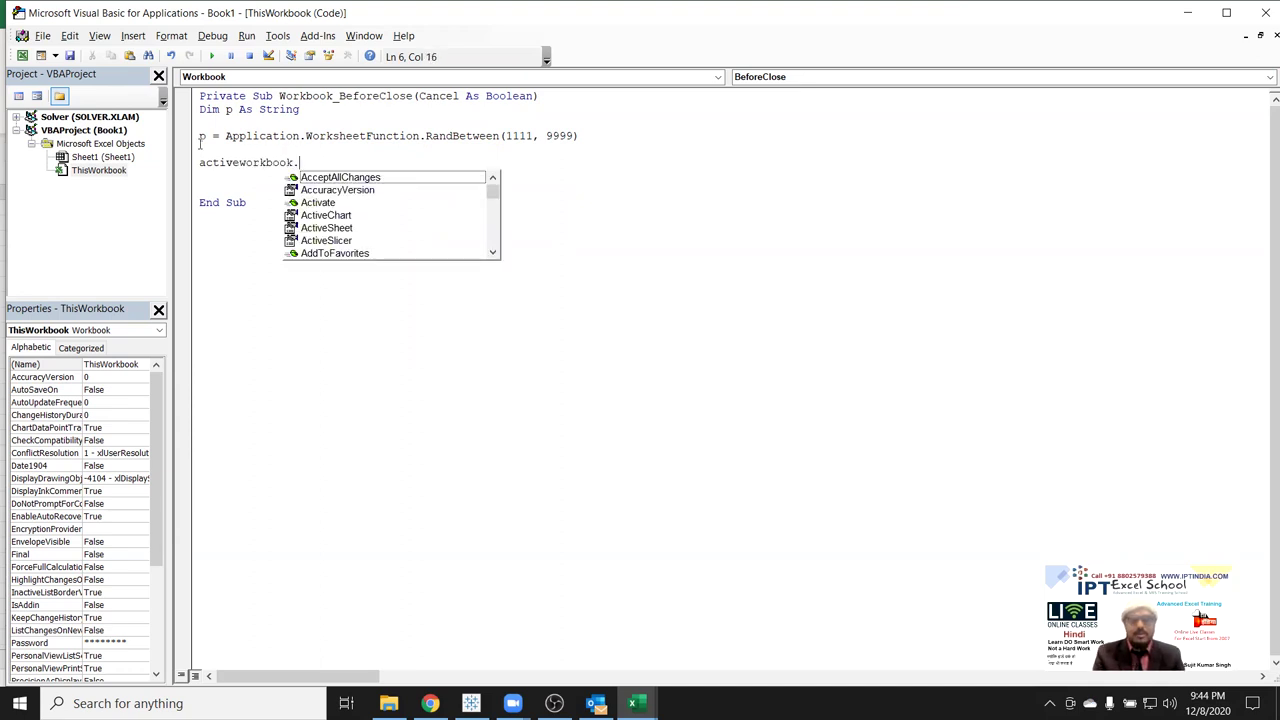
{"action": "type", "text": "pas"}
{"action": "key", "text": "Tab"}
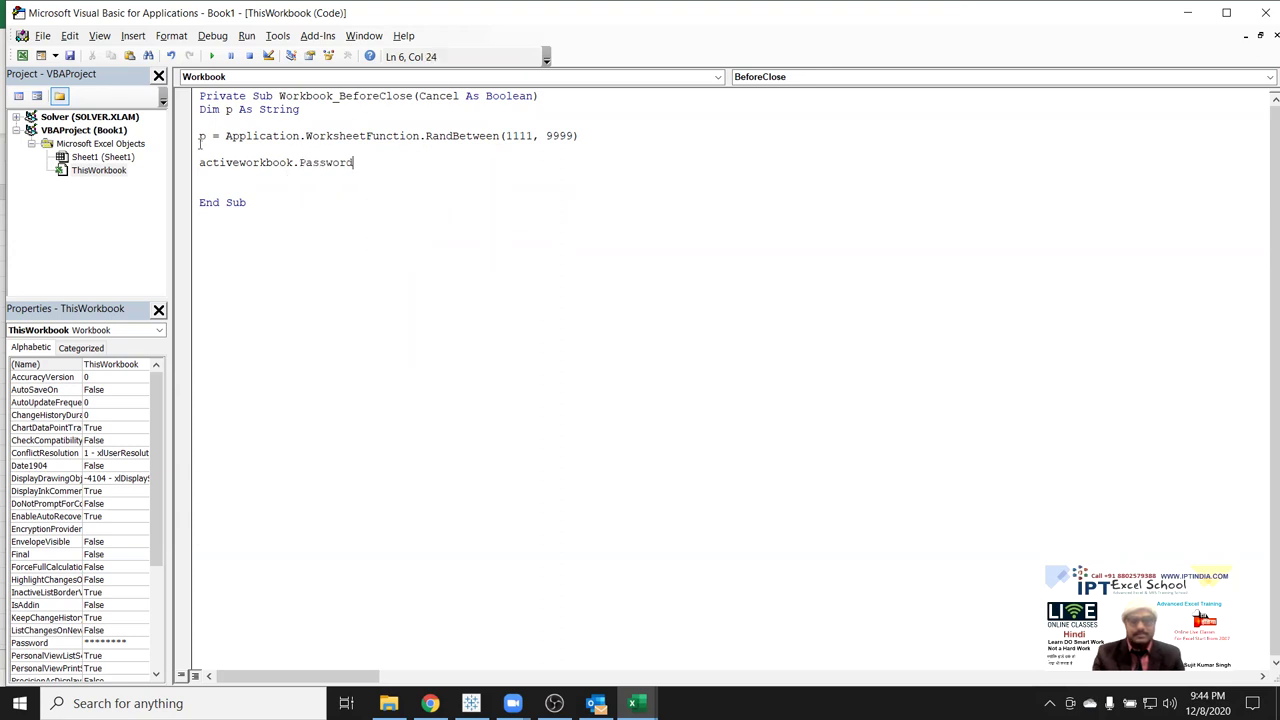
{"action": "type", "text": "= p"}
{"action": "key", "text": "Return"}
{"action": "key", "text": "Return"}
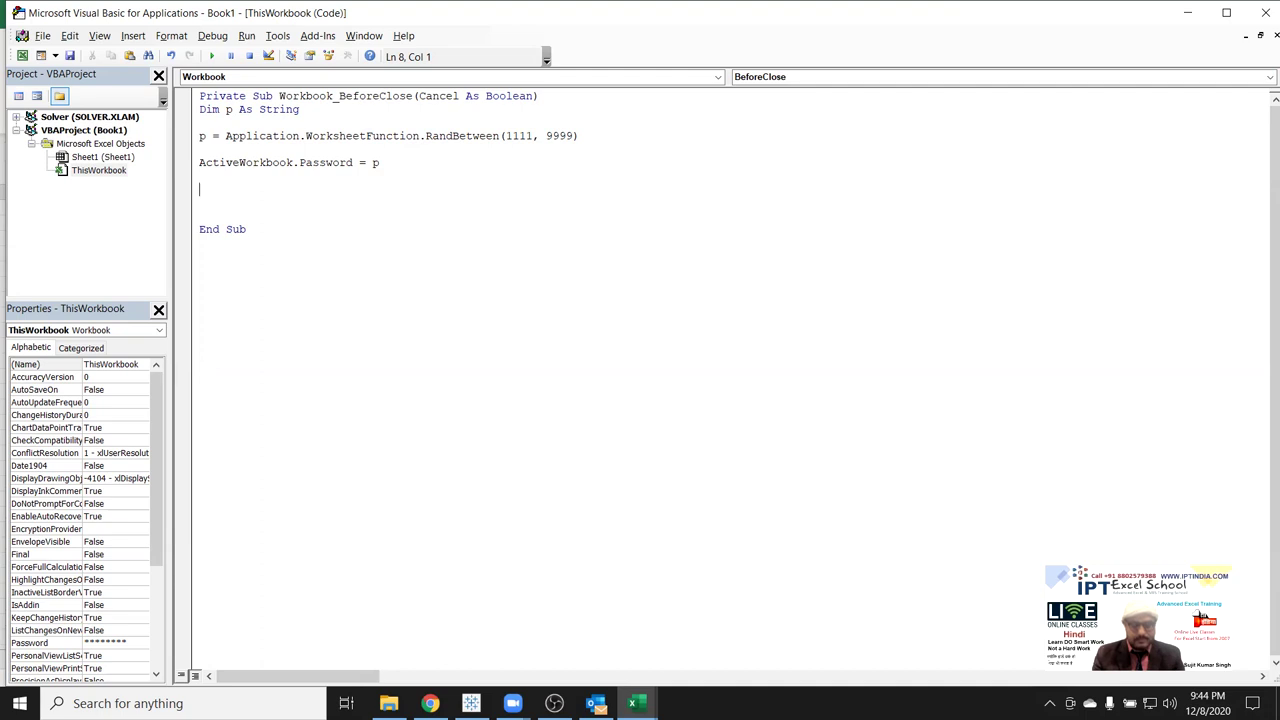
Add a Workbooks.Open Path line and begin a sheet1. statement.
{"action": "type", "text": "a"}
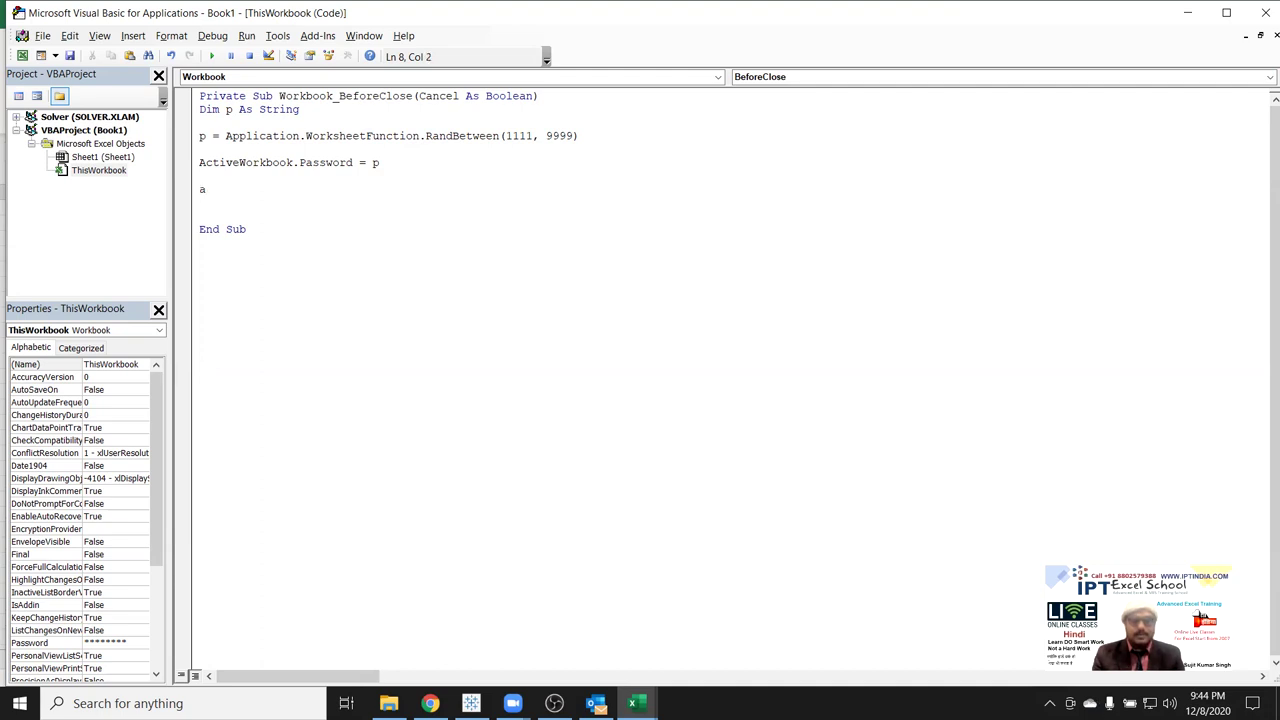
{"action": "key", "text": "BackSpace"}
{"action": "type", "text": "w"}
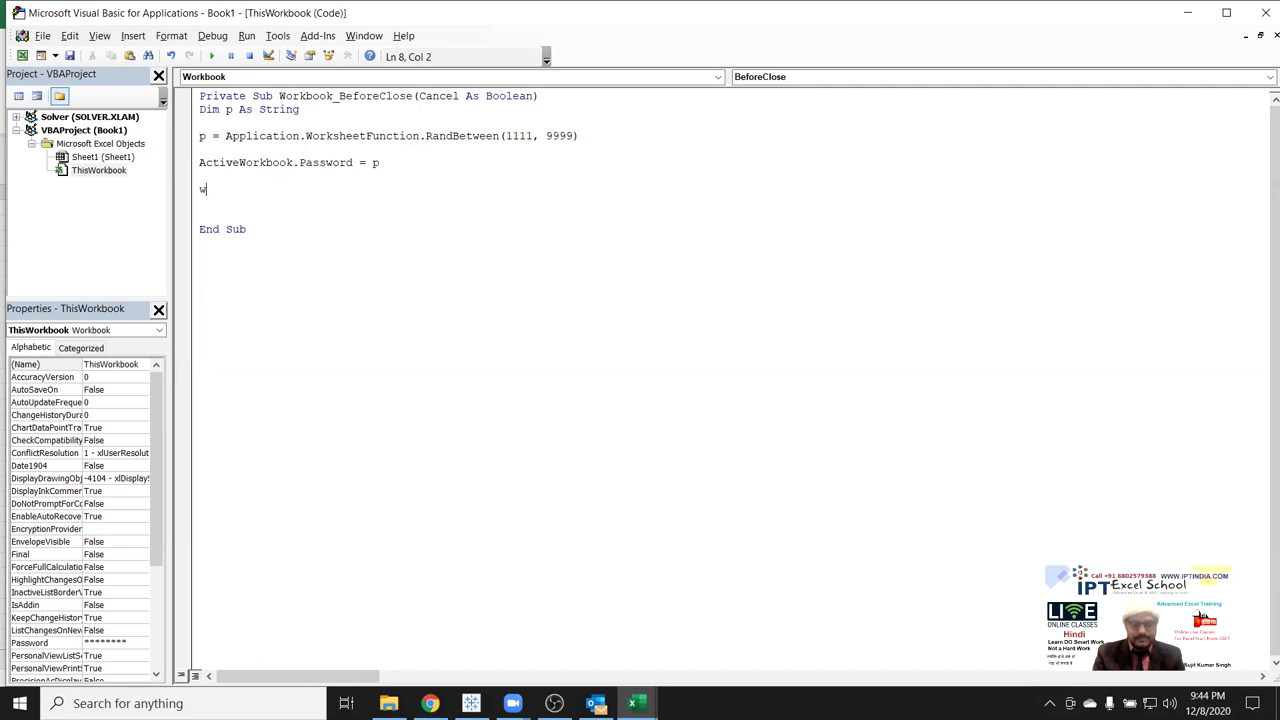
{"action": "type", "text": "ork"}
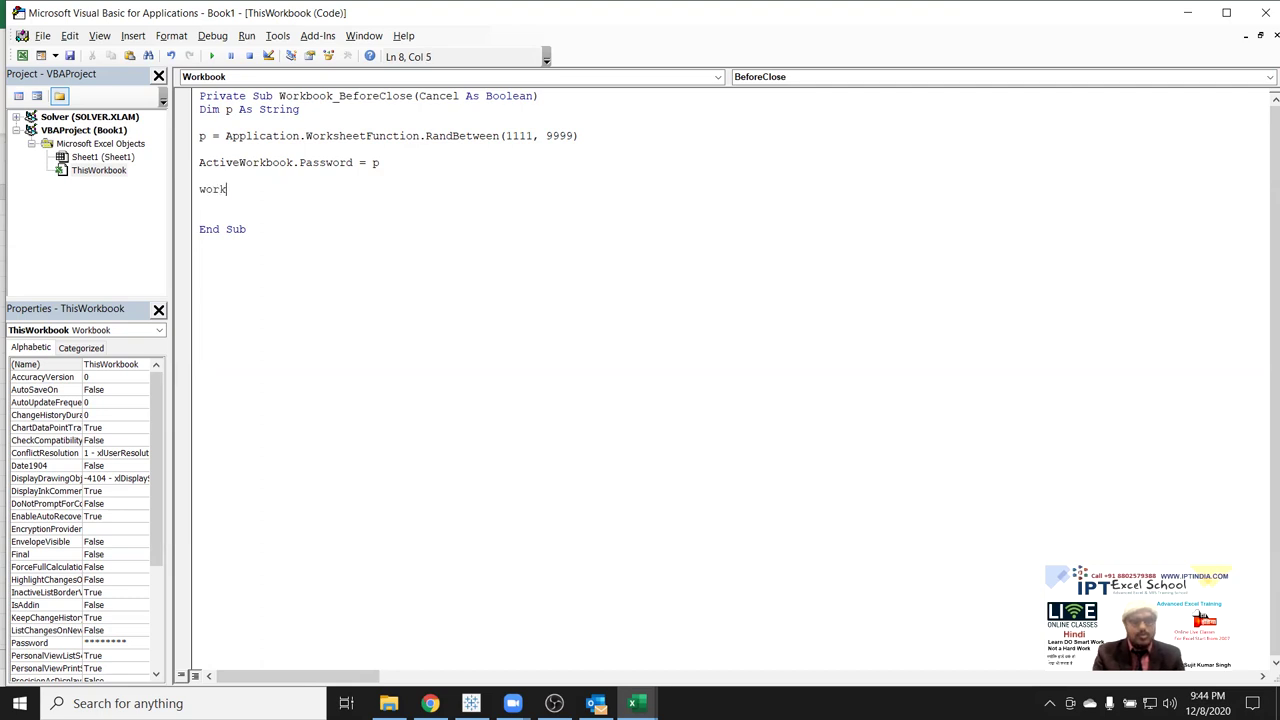
{"action": "type", "text": "book"}
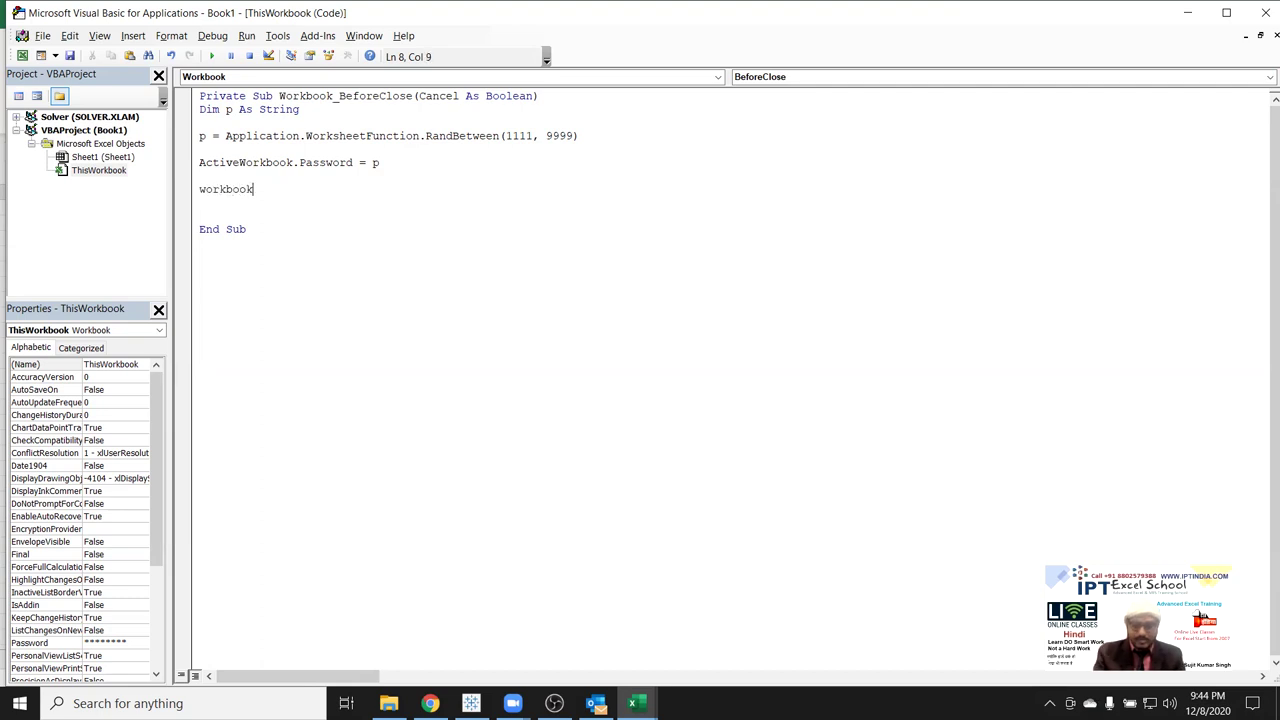
{"action": "type", "text": "s."}
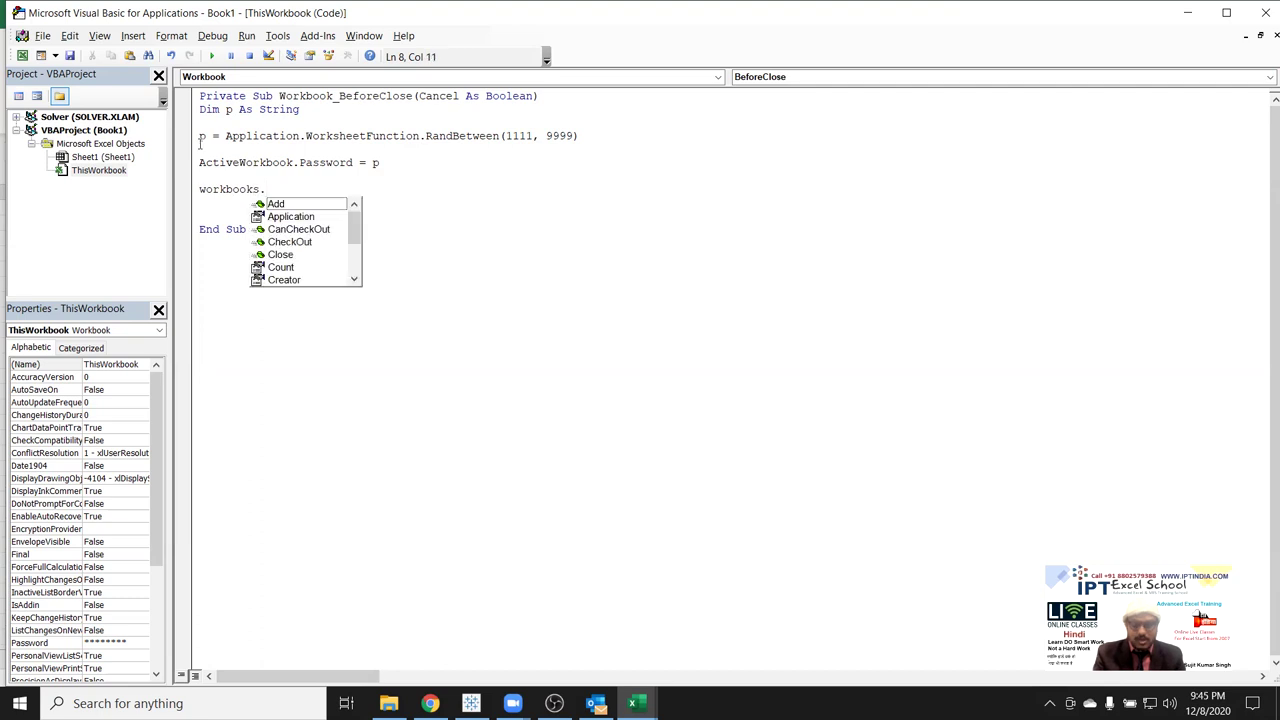
{"action": "type", "text": "open "}
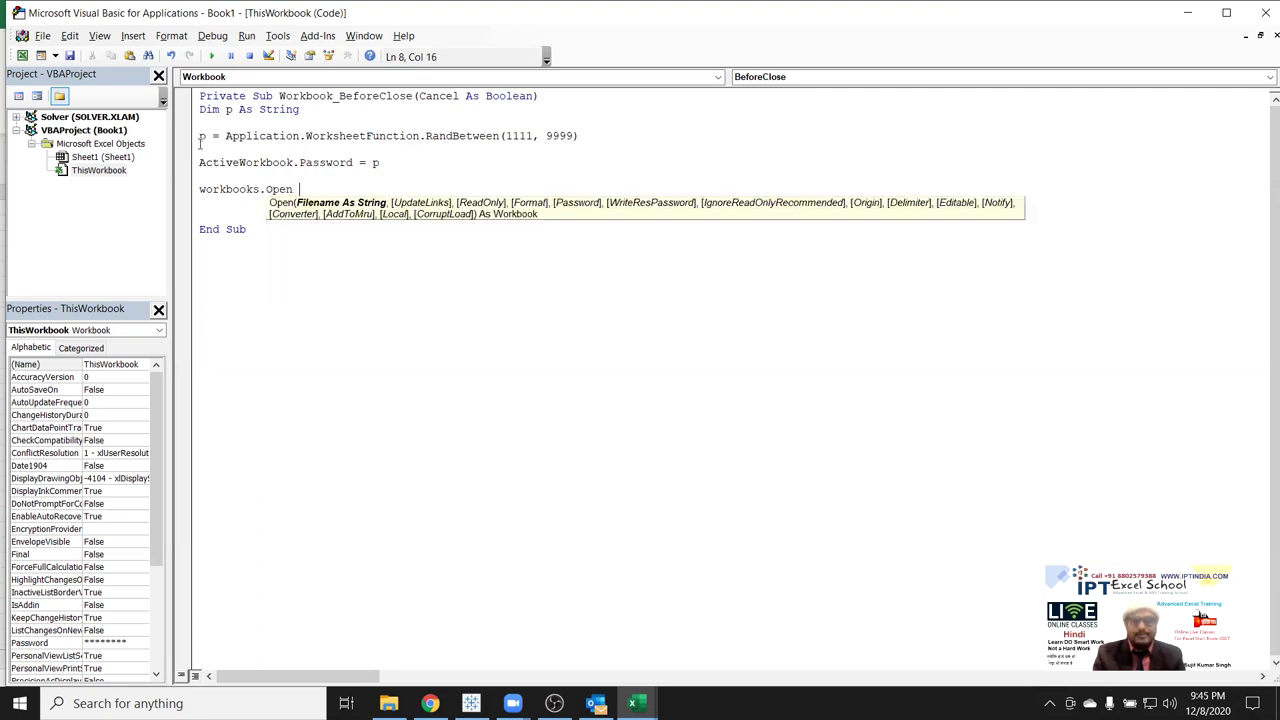
{"action": "type", "text": "path"}
{"action": "key", "text": "Return"}
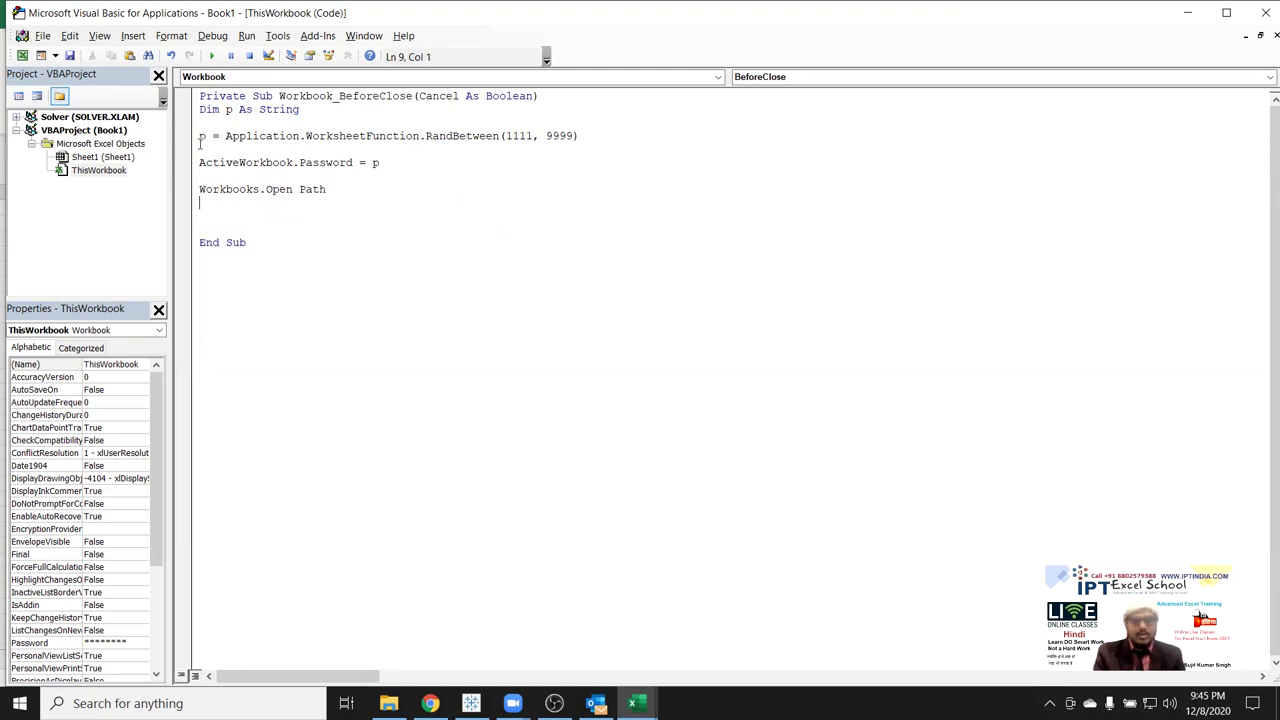
{"action": "type", "text": "sheet"}
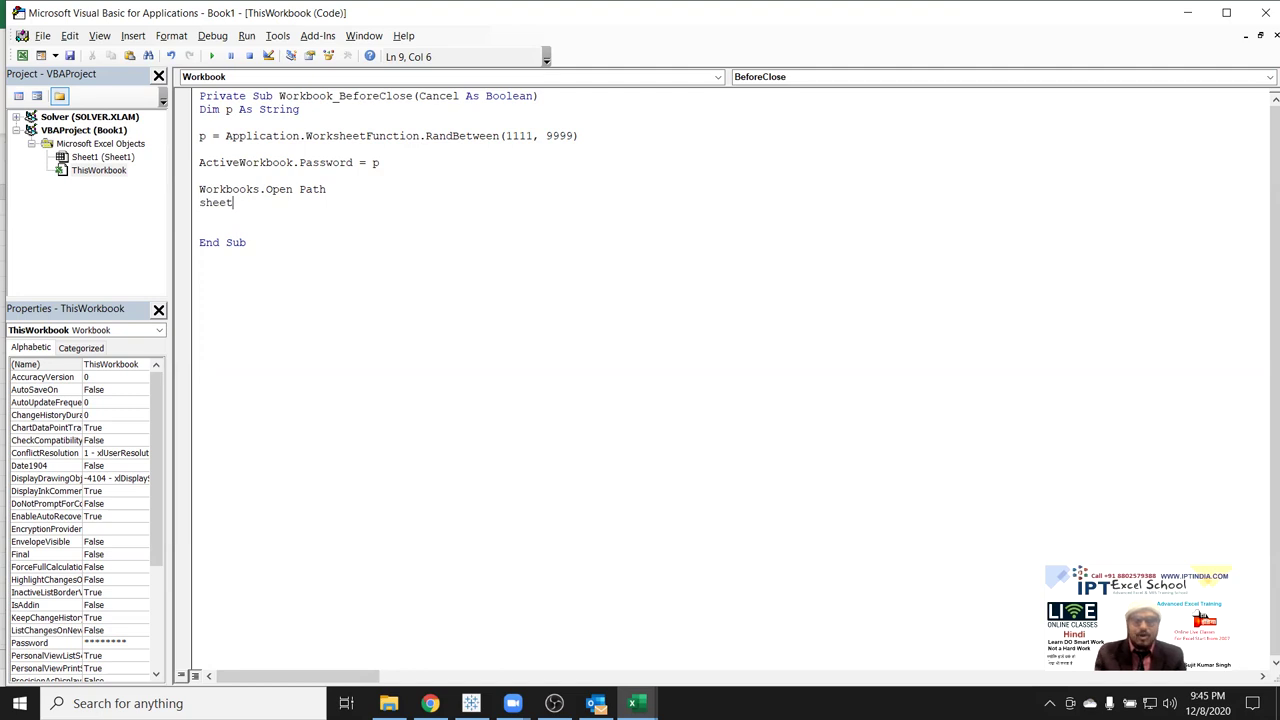
{"action": "type", "text": "1."}
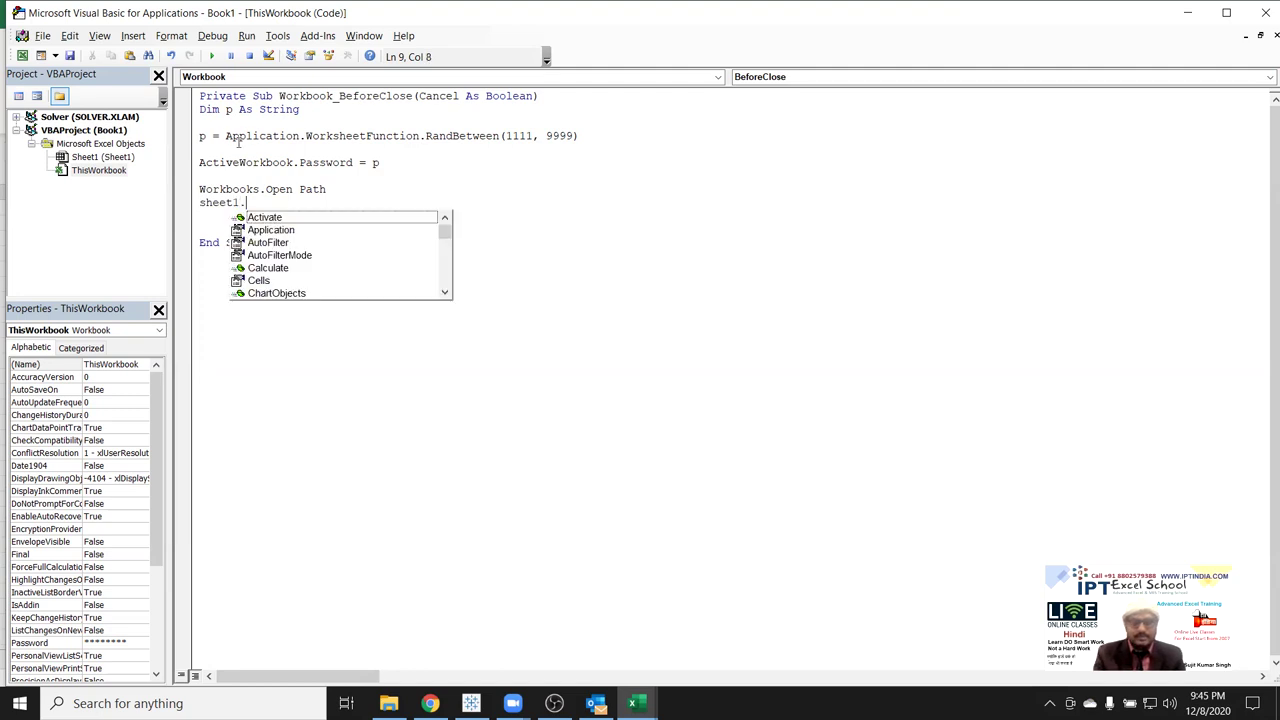